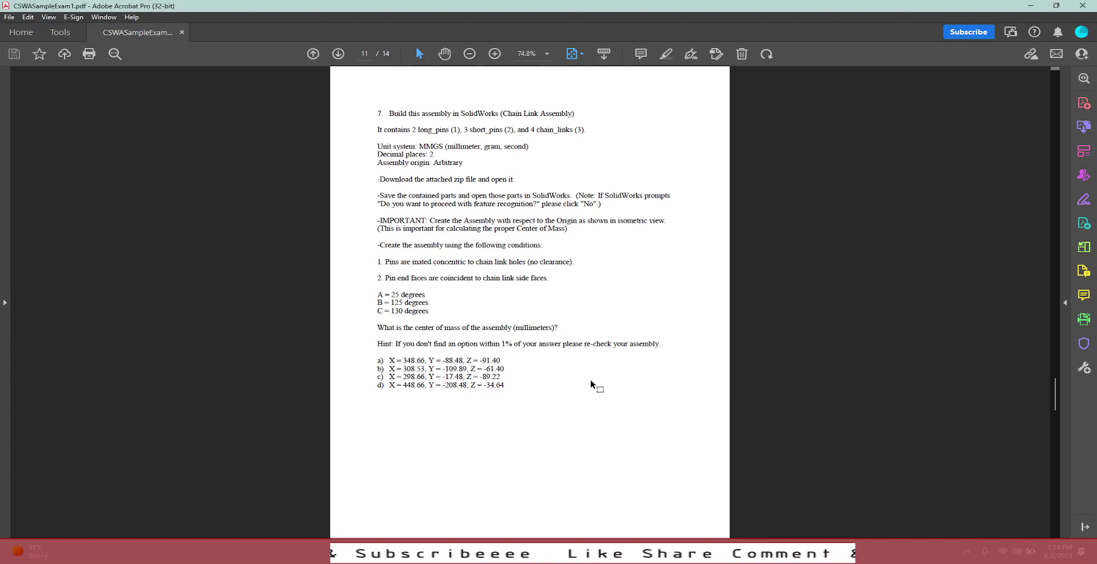
# Review exam question 7, highlight 'center of mass', and return to the page 10 assembly image
pyautogui.scroll(1, 591, 383)
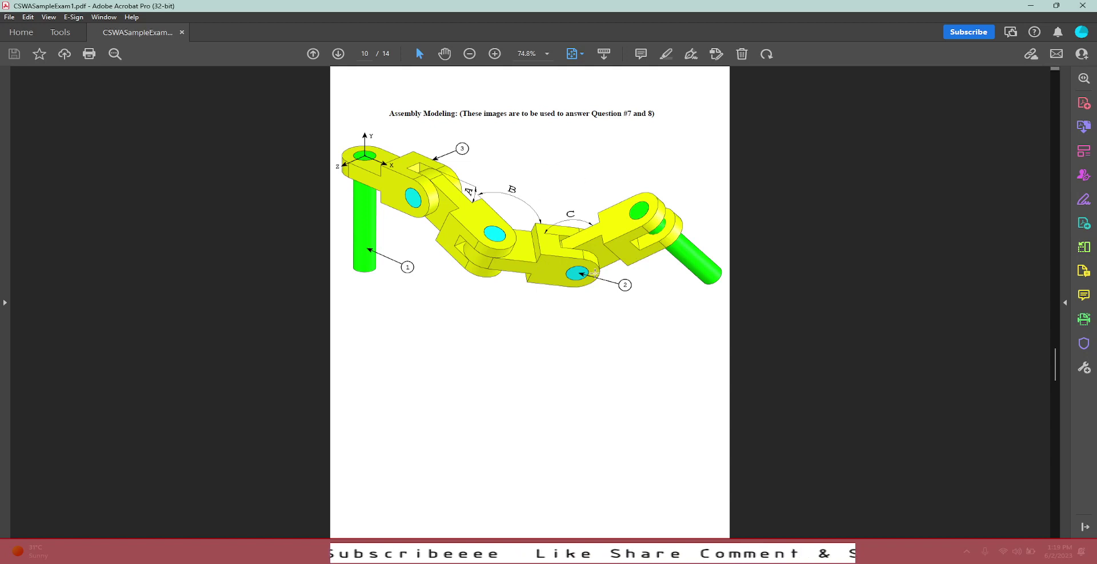
pyautogui.scroll(-1, 595, 273)
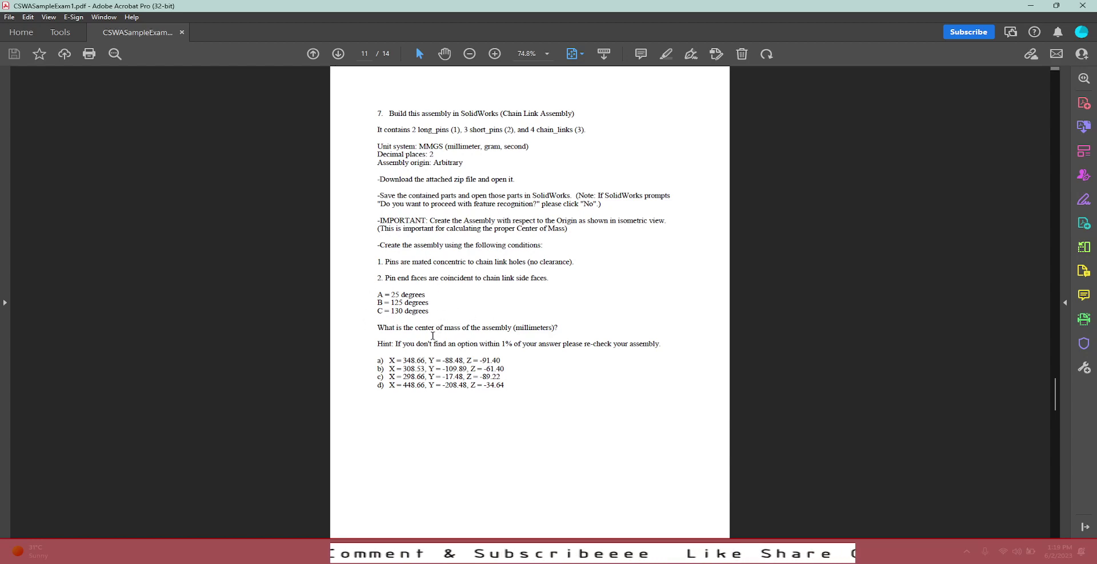
pyautogui.moveTo(417, 328); pyautogui.dragTo(460, 328)
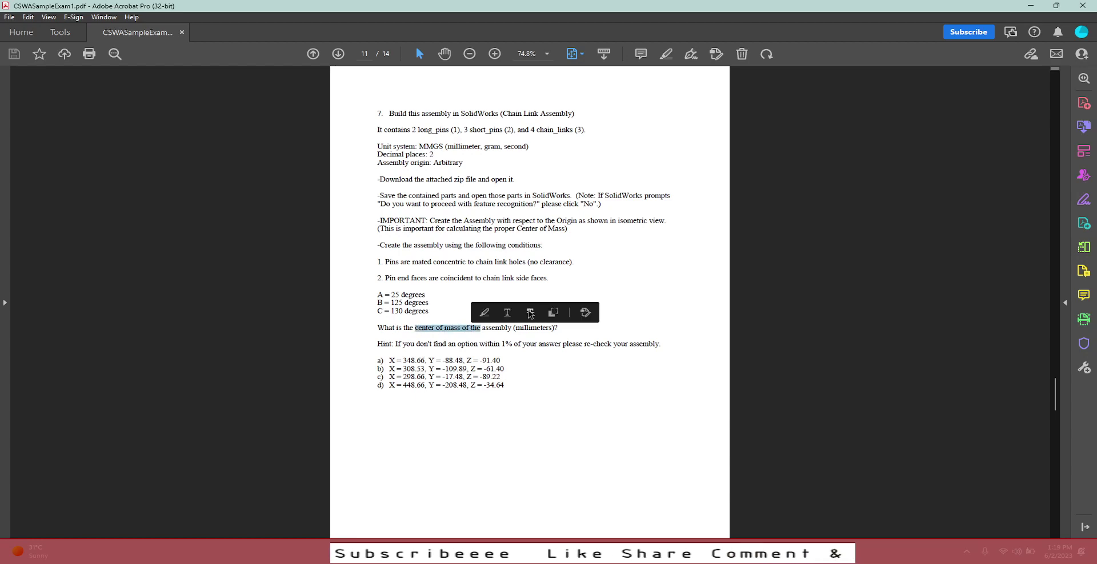
pyautogui.click(559, 282)
pyautogui.scroll(2, 558, 282)
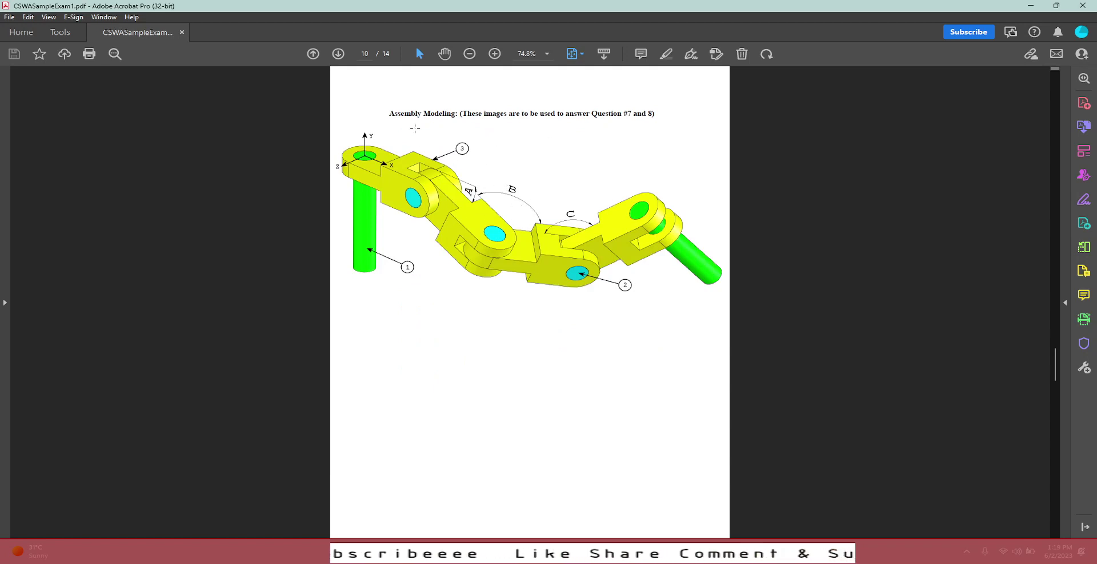
# Create a new blank SOLIDWORKS assembly document (Assem7), accepting the blank-template warning
pyautogui.click(1051, 7)
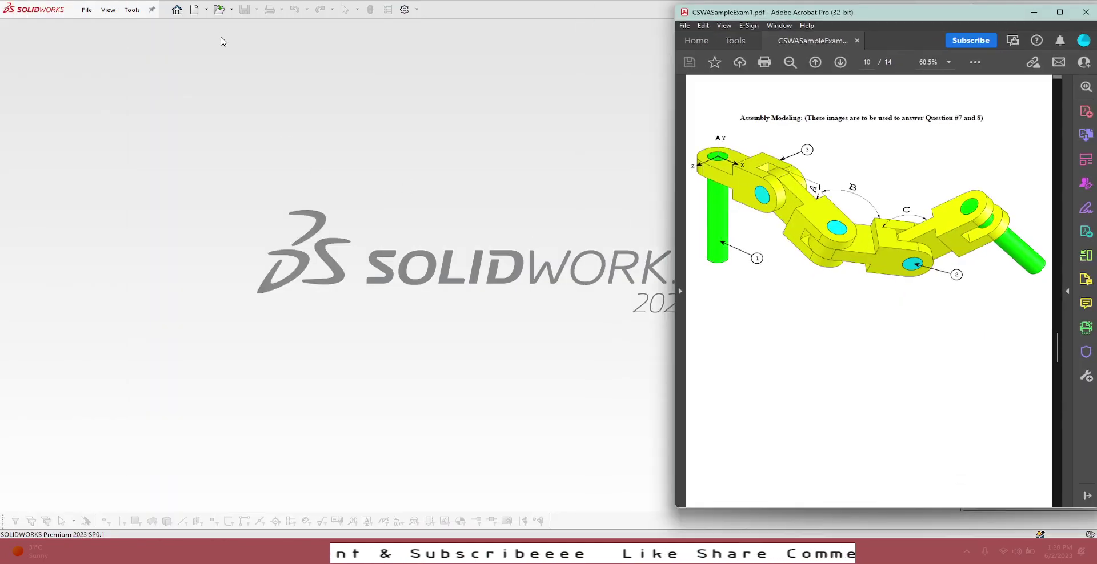
pyautogui.click(194, 13)
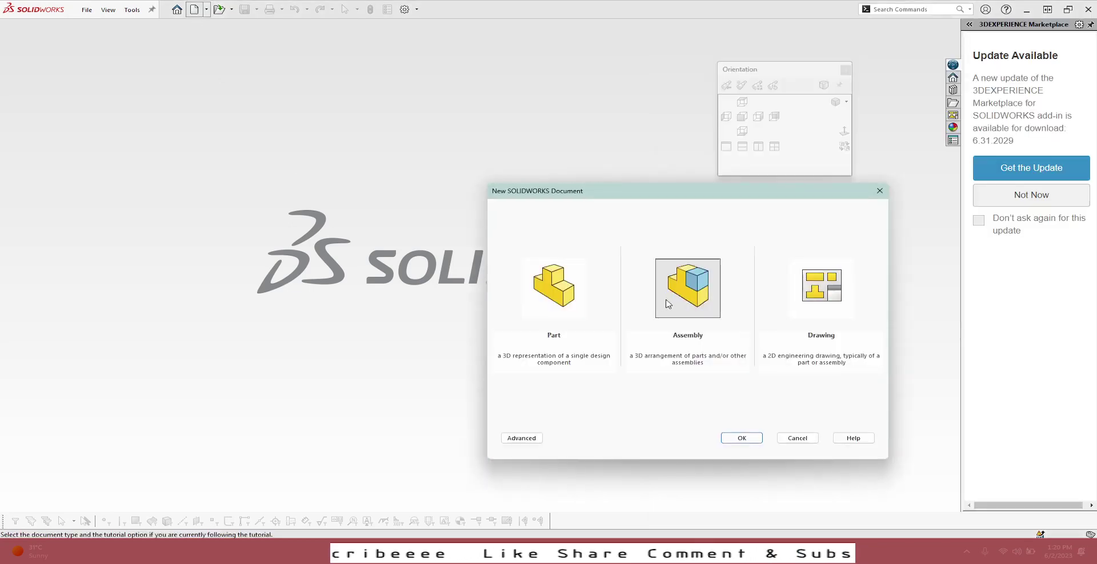
pyautogui.click(672, 305)
pyautogui.click(741, 438)
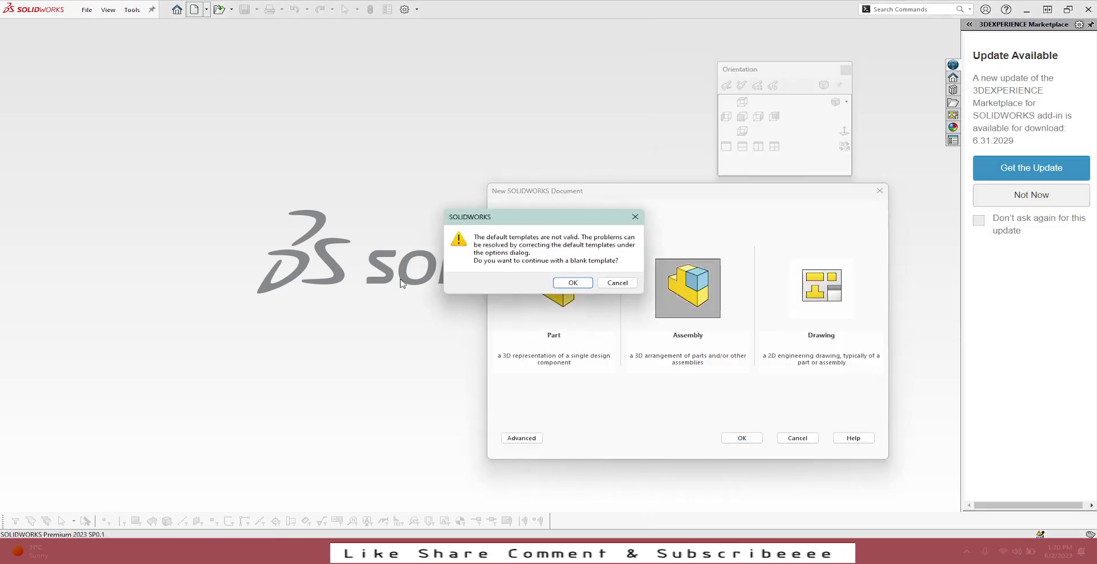
pyautogui.click(555, 286)
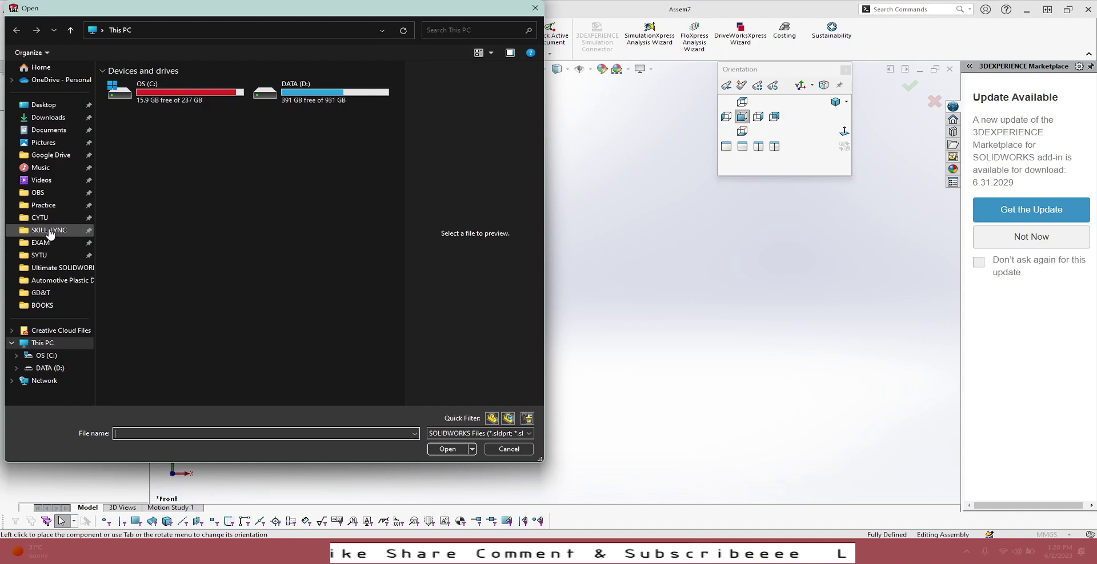
# Insert long_pin from EXAM > cswa-chain-link-assembly-3.snapshot.2 as the first fixed component
pyautogui.click(41, 245)
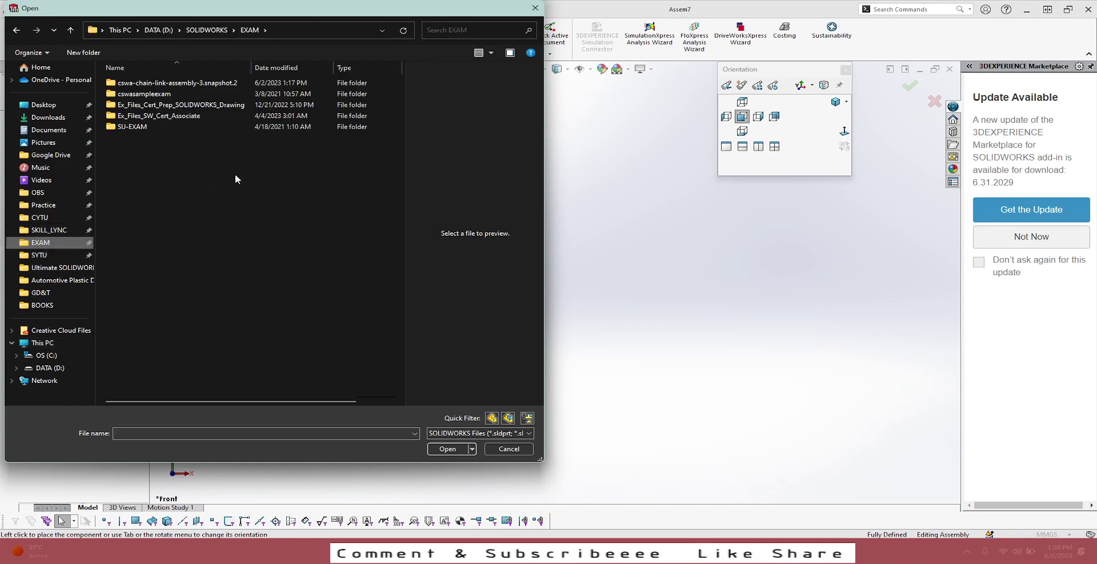
pyautogui.doubleClick(201, 86)
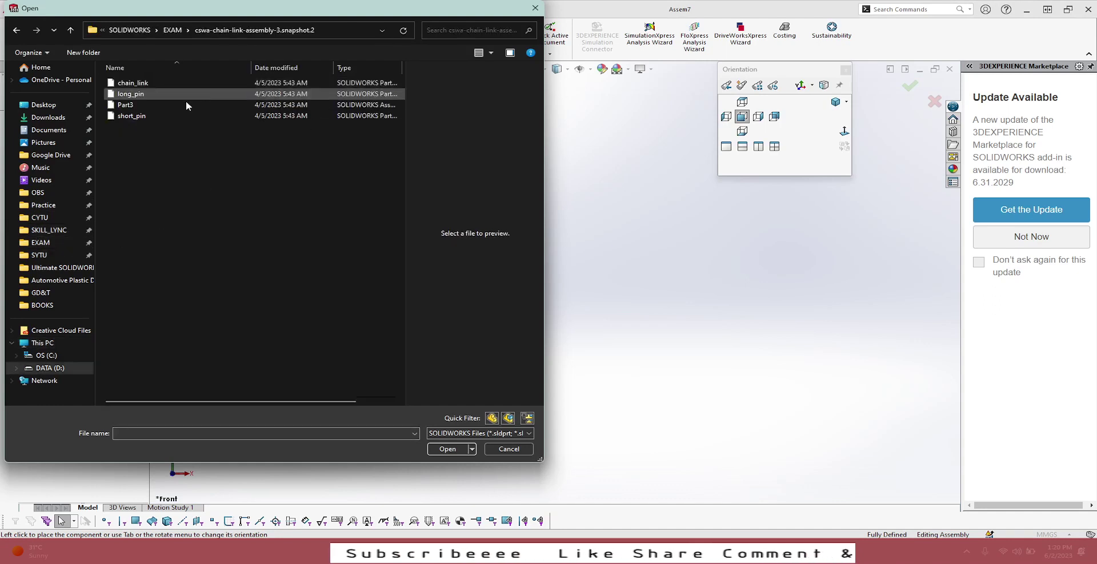
pyautogui.click(160, 95)
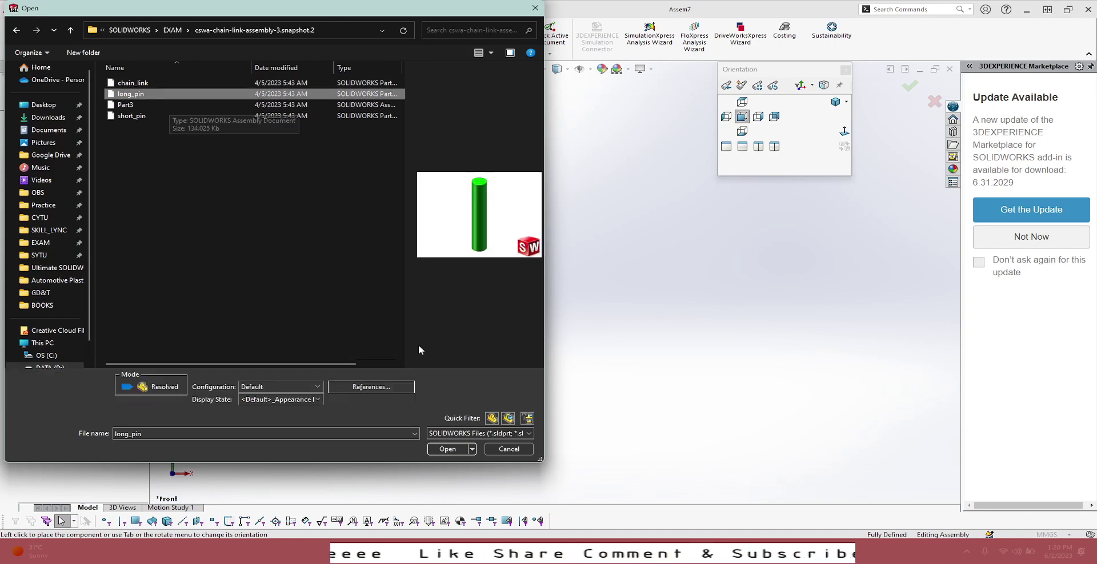
pyautogui.click(455, 451)
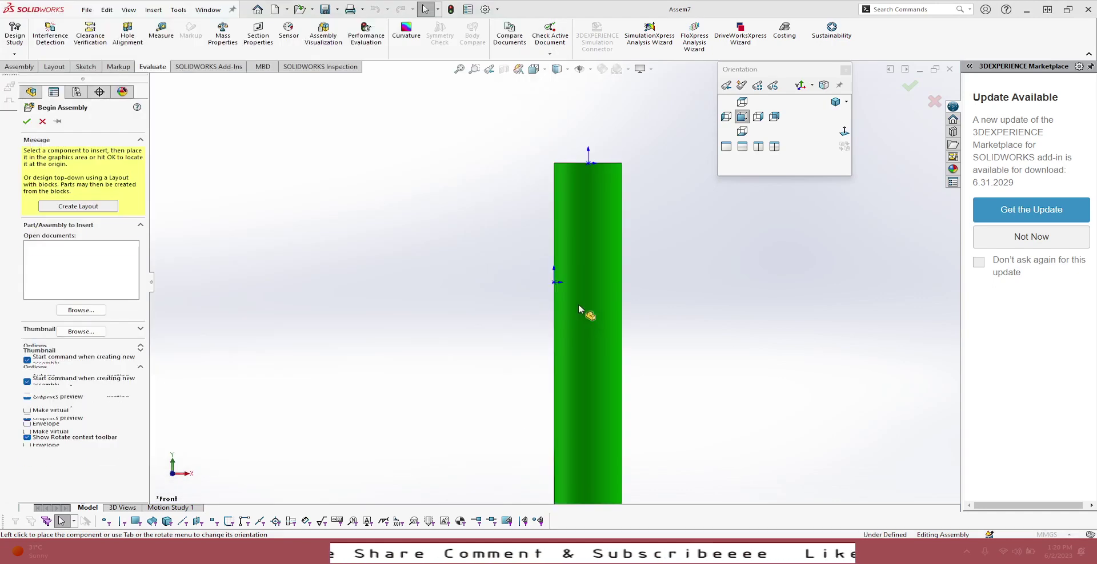
pyautogui.click(543, 321)
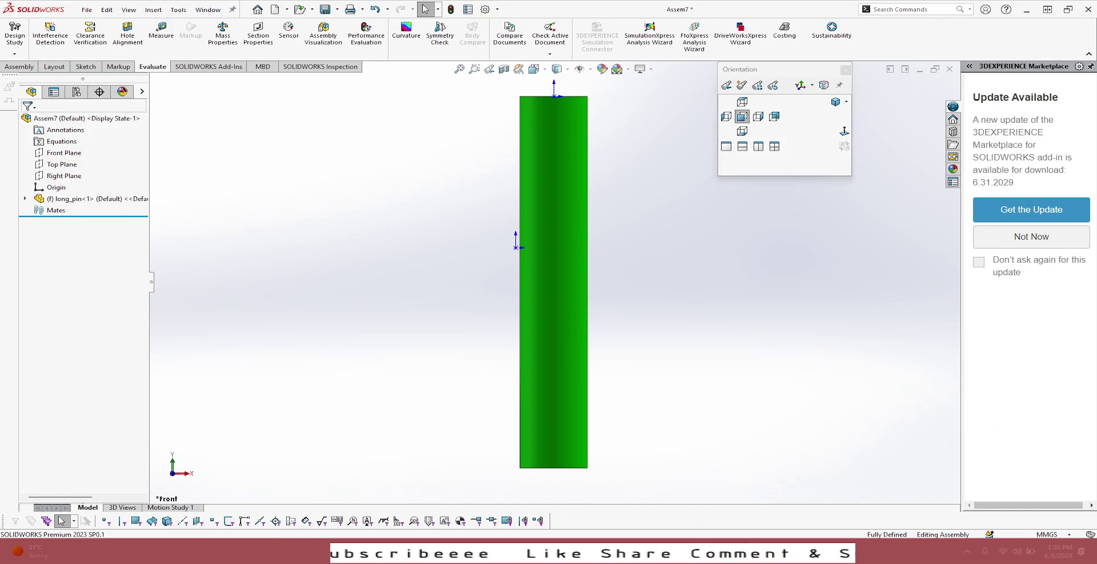
pyautogui.hotkey('alt', 'Tab')
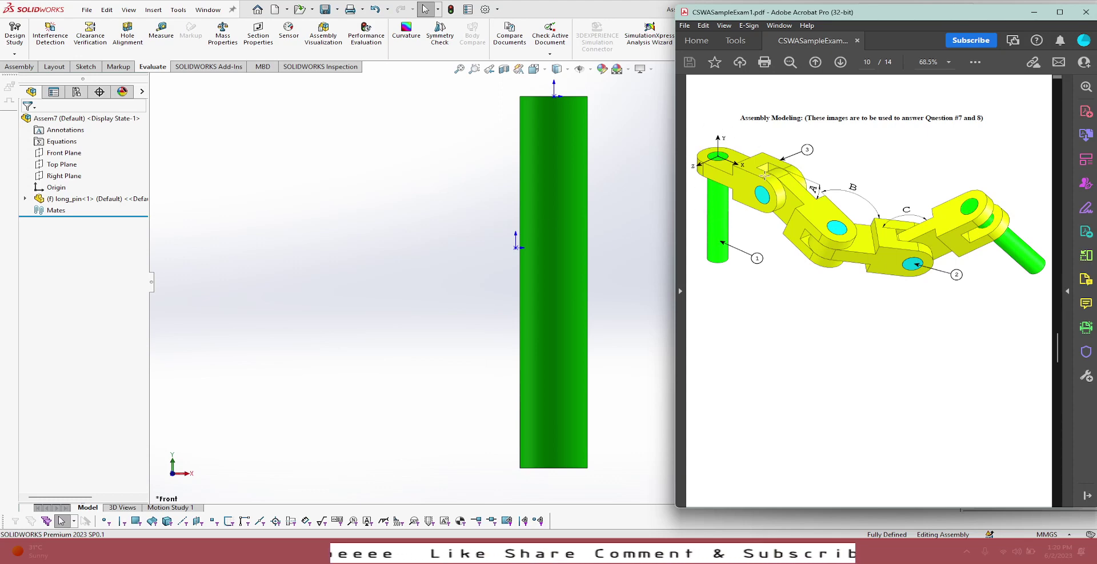
# In isometric view, attempt a coincident mate between the fixed long pin and origin, which fails
pyautogui.click(445, 209)
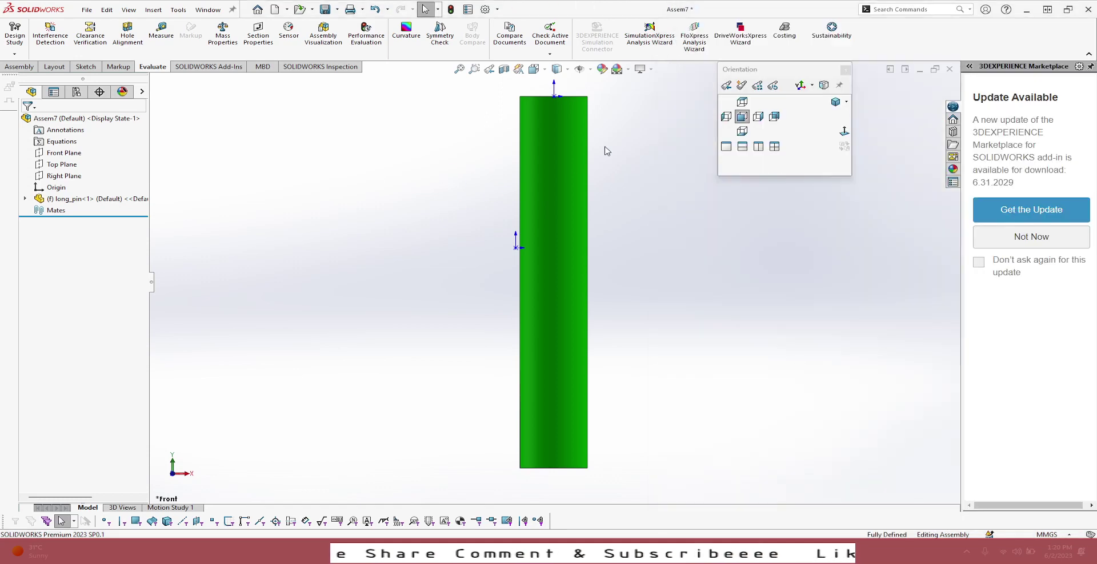
pyautogui.click(836, 102)
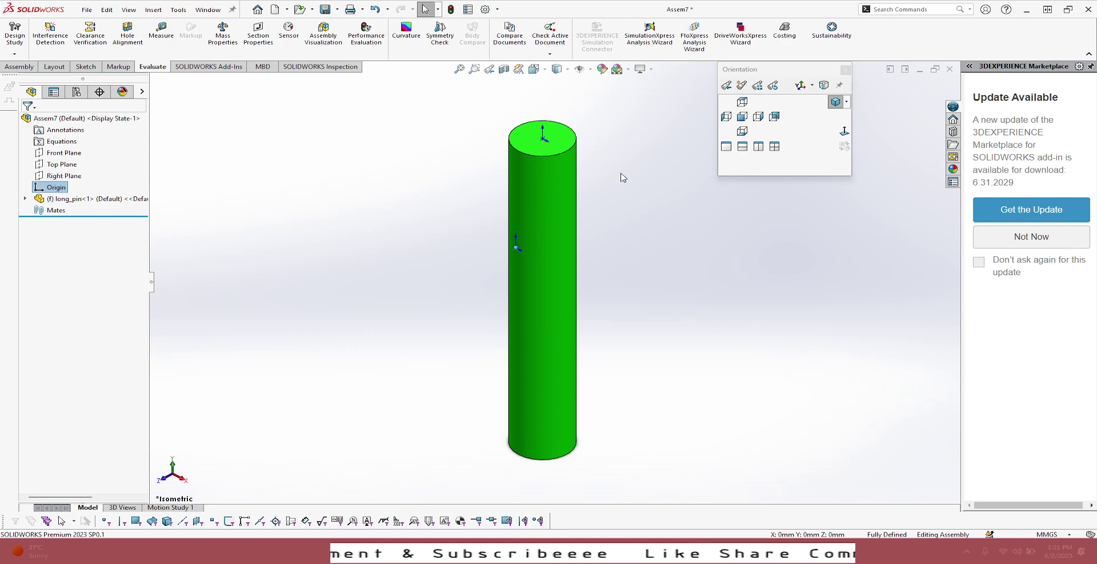
pyautogui.click(544, 146)
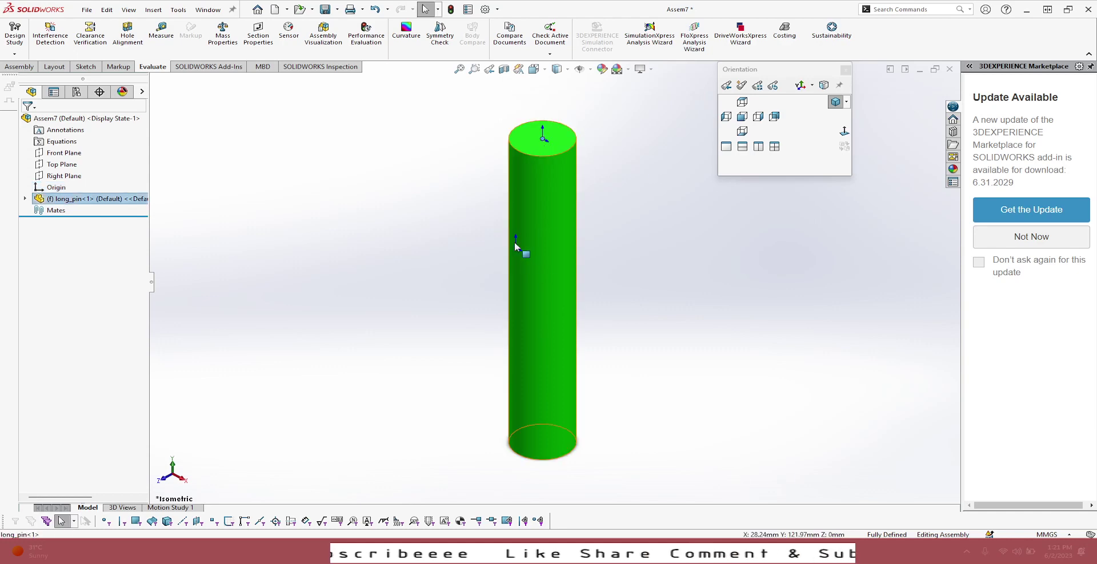
pyautogui.keyDown('ctrl'); pyautogui.click(517, 244); pyautogui.keyUp('ctrl')
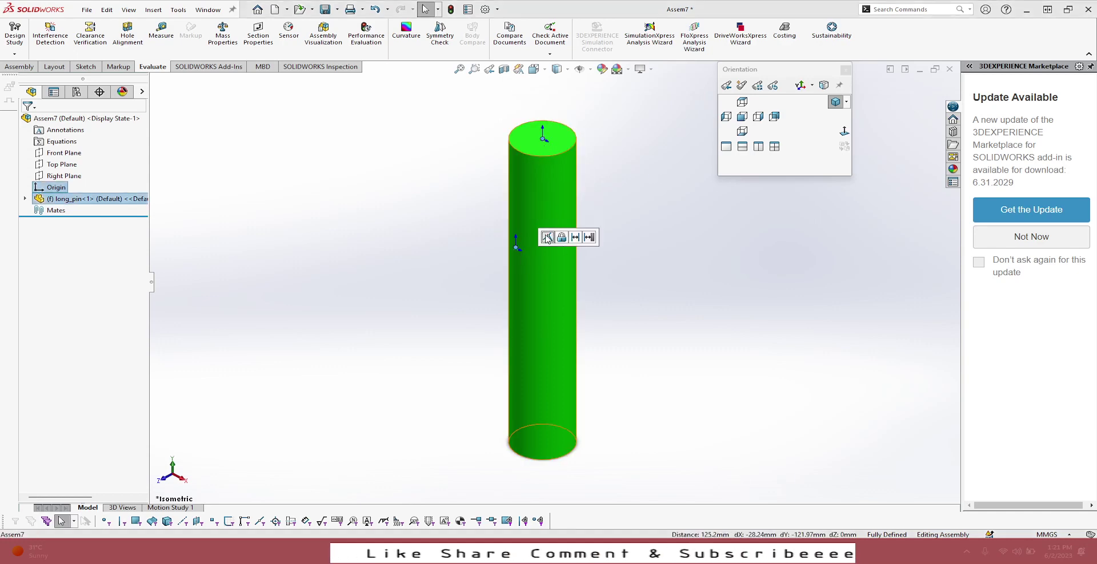
pyautogui.click(576, 239)
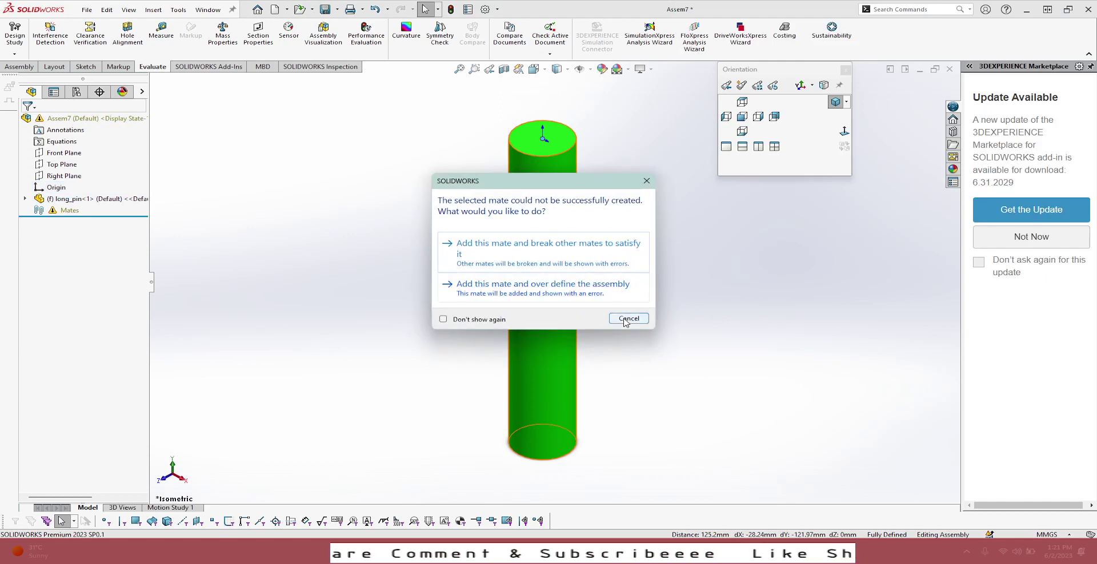
pyautogui.click(628, 319)
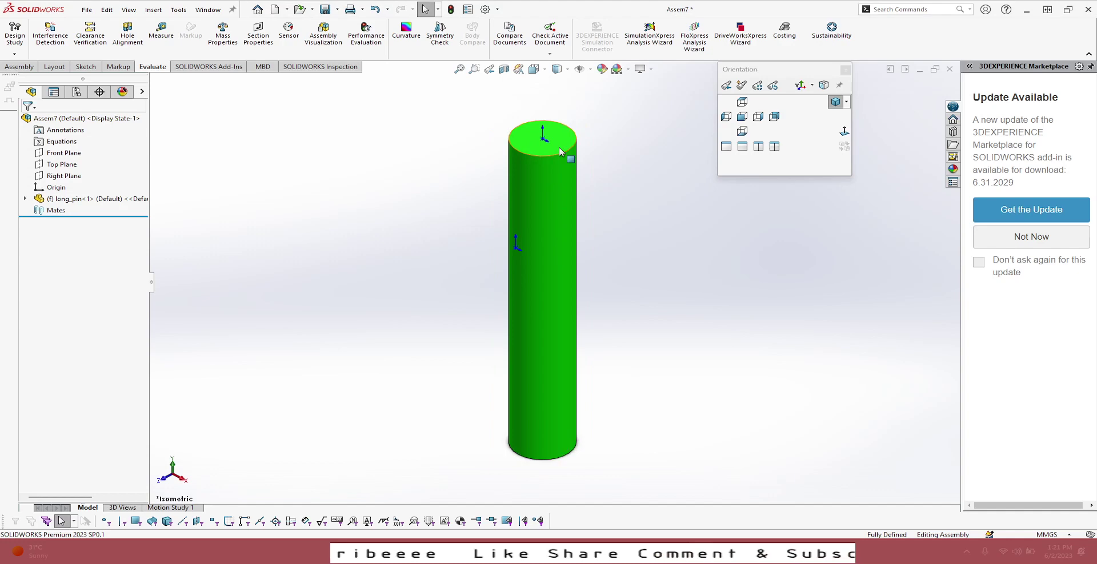
pyautogui.moveTo(519, 201); pyautogui.dragTo(616, 258)
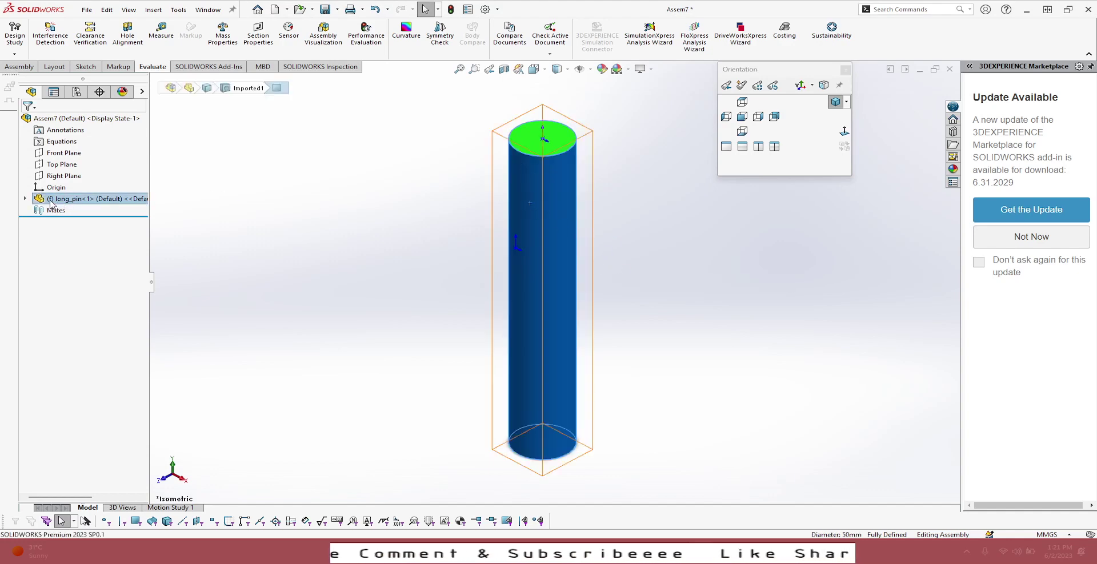
pyautogui.click(330, 219)
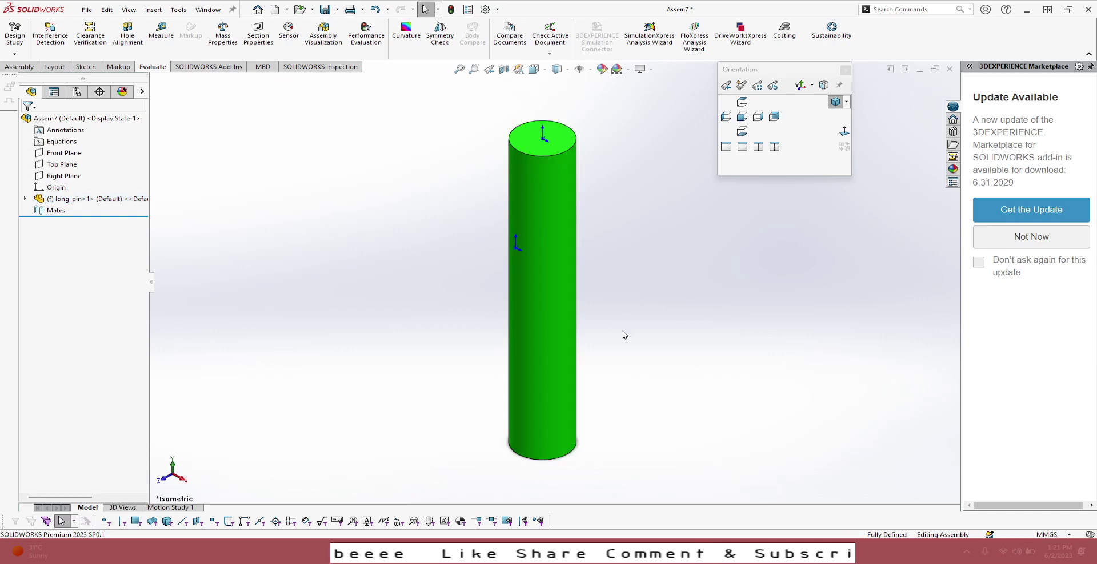
# Float the long pin and mate its top face centre coincident to the assembly origin
pyautogui.rightClick(111, 198)
pyautogui.click(162, 324)
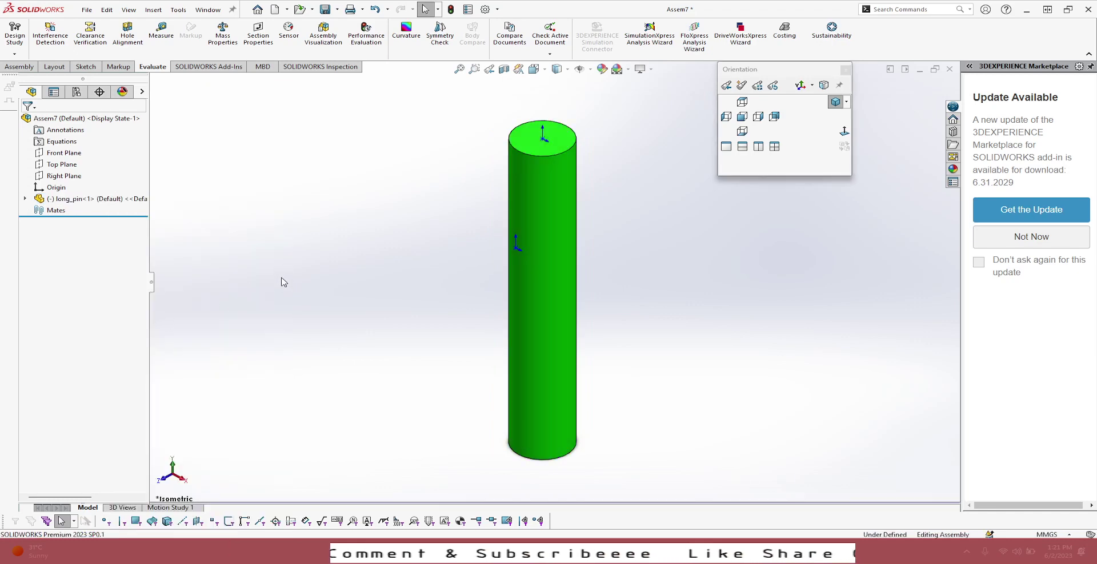
pyautogui.moveTo(541, 201)
pyautogui.mouseDown()
pyautogui.moveTo(720, 305)
pyautogui.moveTo(383, 317)
pyautogui.moveTo(628, 248)
pyautogui.mouseUp()
pyautogui.click(517, 303)
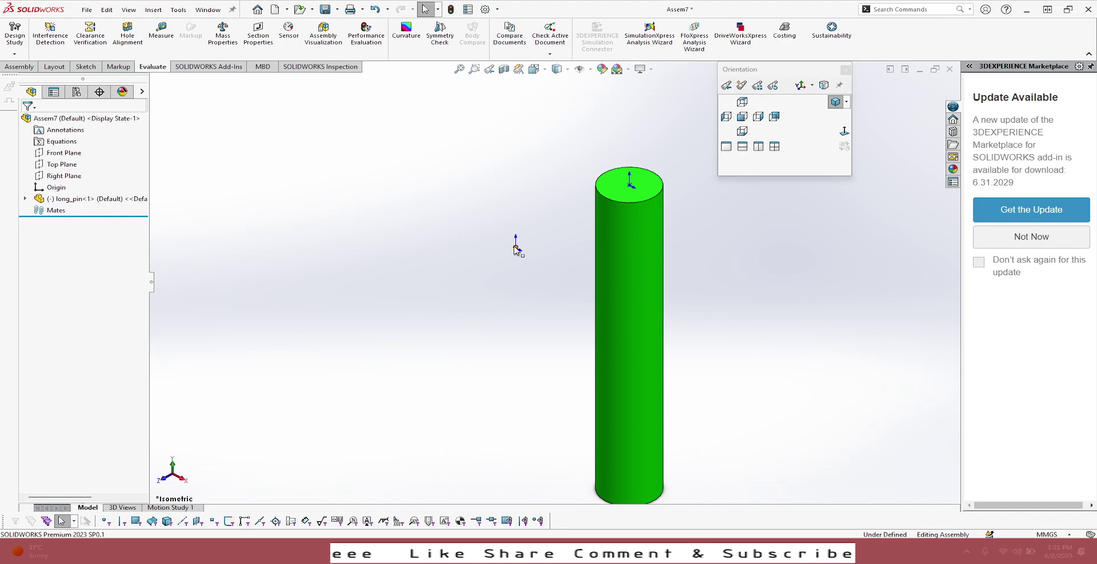
pyautogui.click(516, 248)
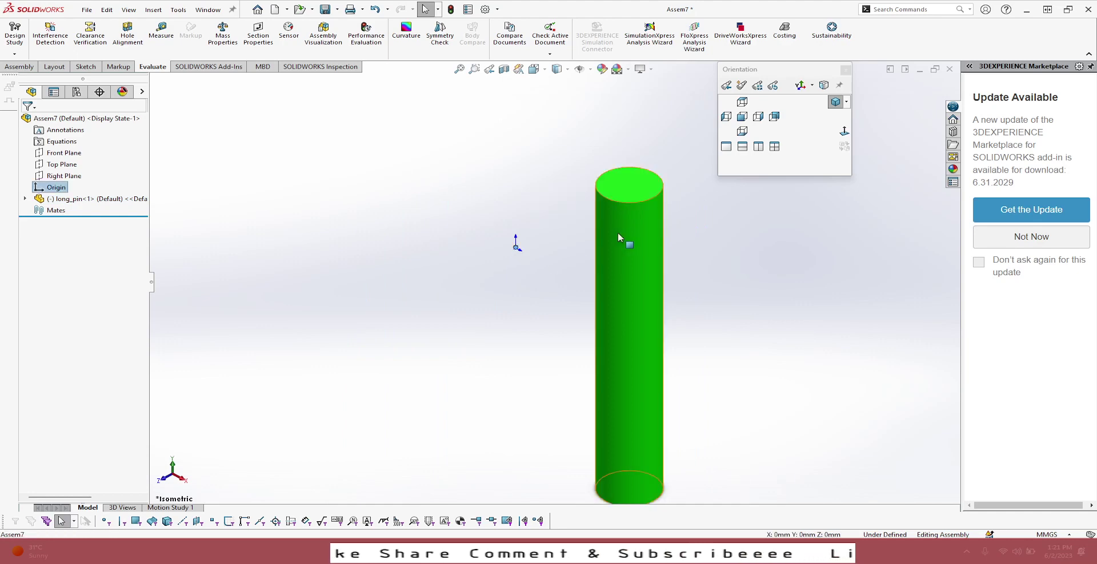
pyautogui.keyDown('ctrl'); pyautogui.click(632, 189); pyautogui.keyUp('ctrl')
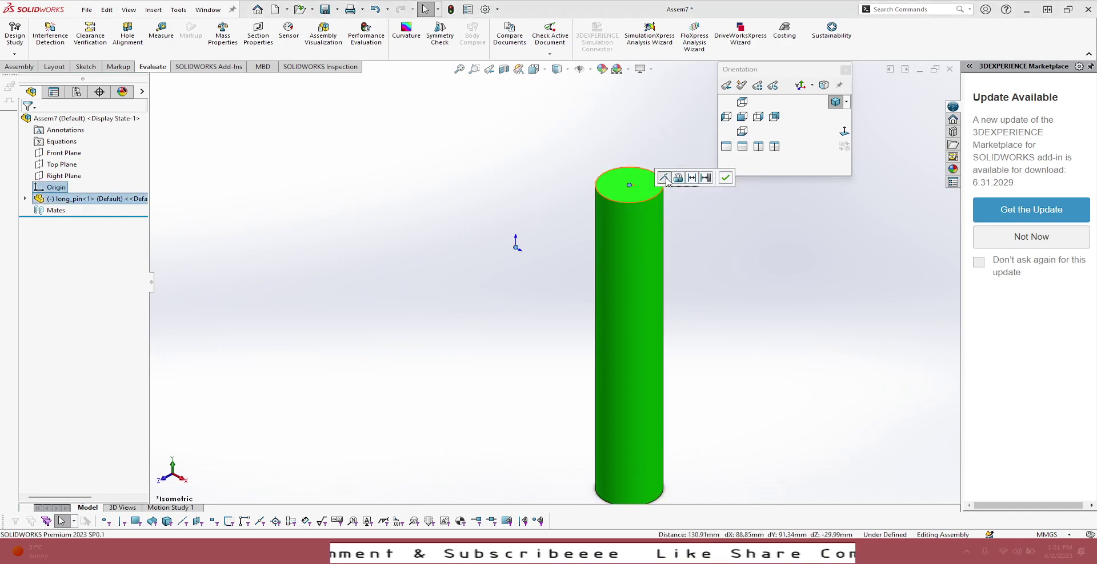
pyautogui.click(665, 178)
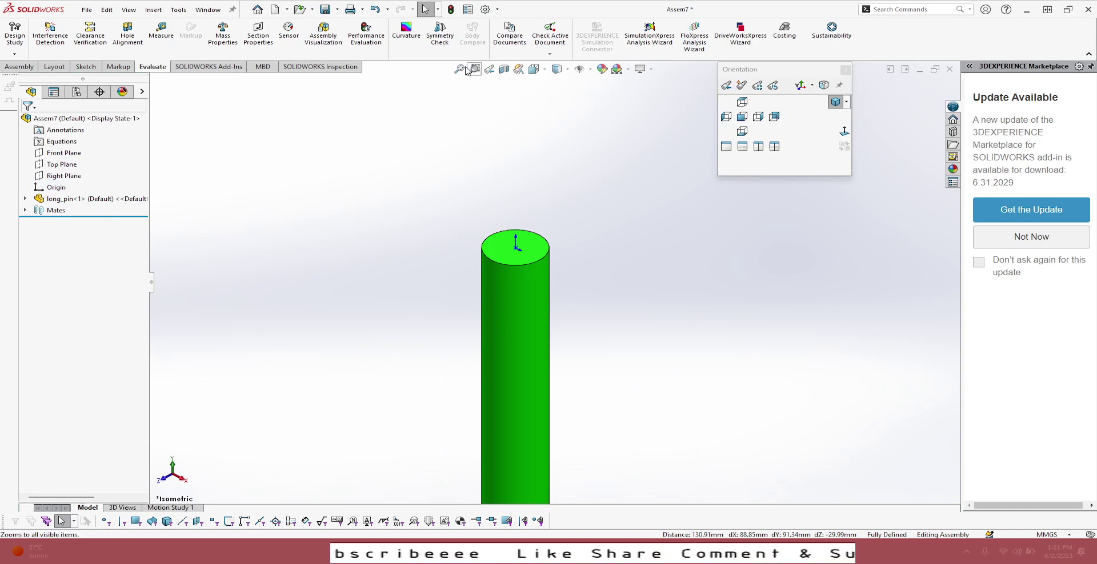
pyautogui.press('f')
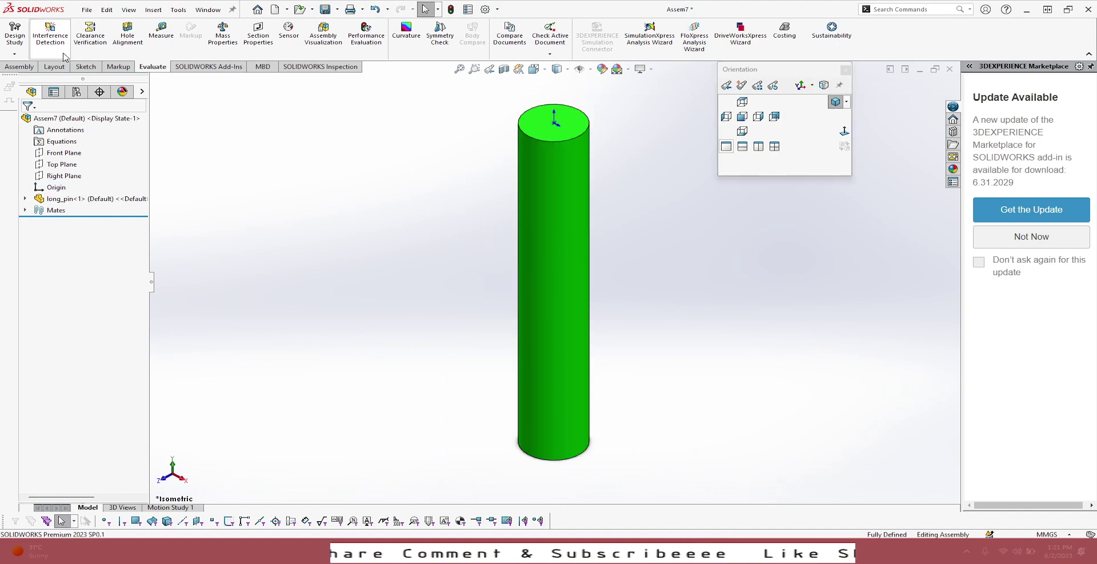
# Insert chain_link and short_pin together and place both beside the long pin
pyautogui.click(17, 70)
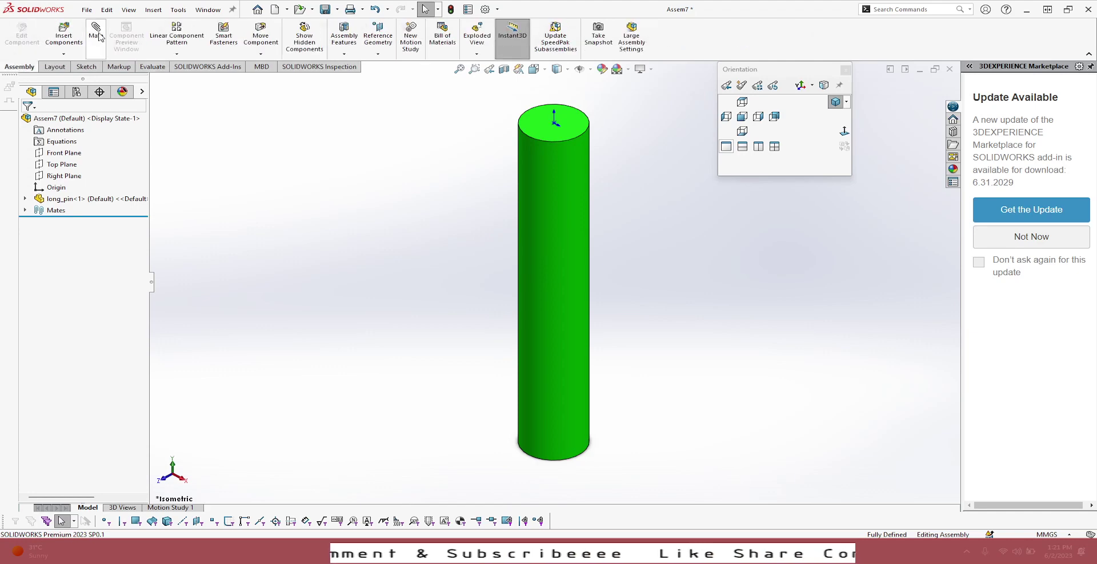
pyautogui.click(52, 33)
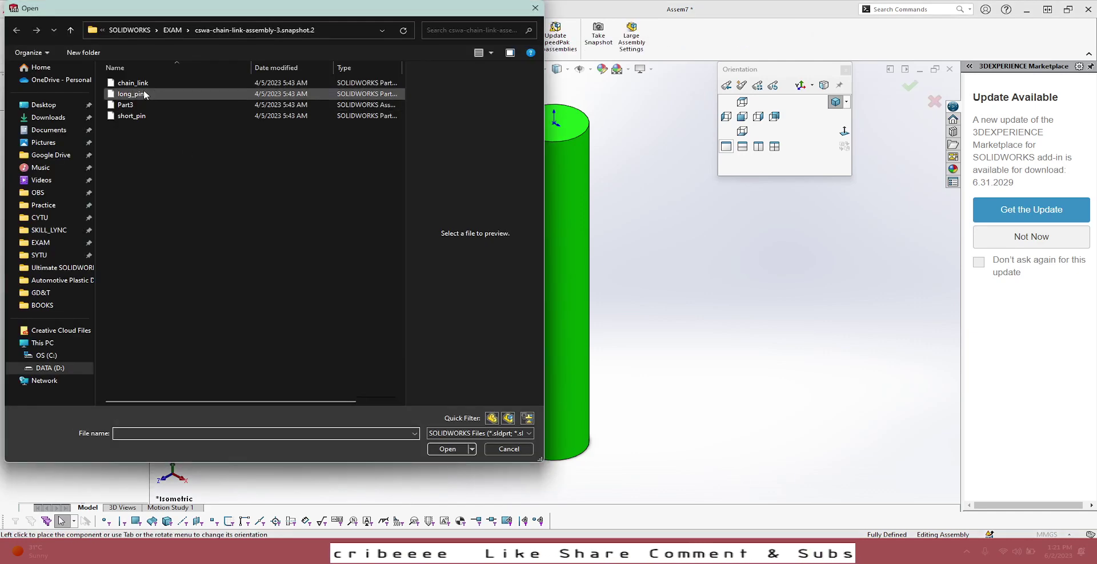
pyautogui.click(135, 84)
pyautogui.click(159, 116)
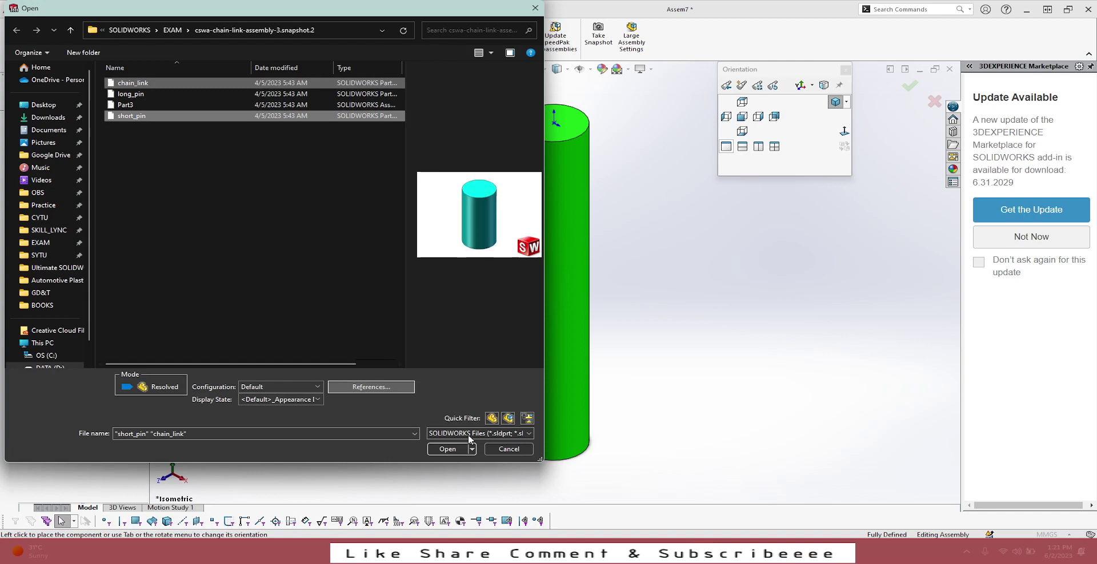
pyautogui.click(447, 449)
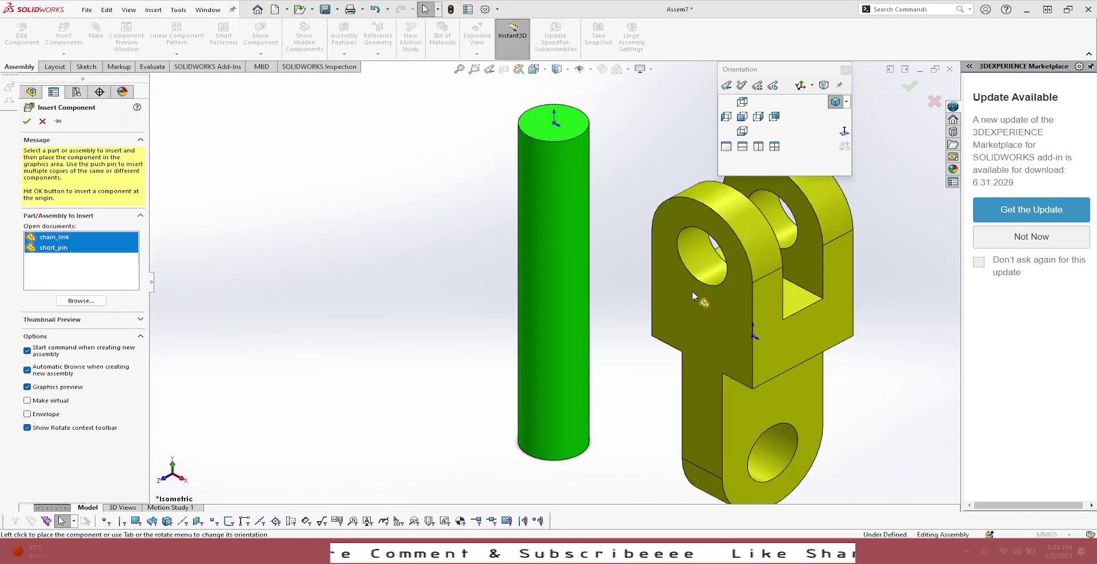
pyautogui.click(854, 328)
pyautogui.click(891, 326)
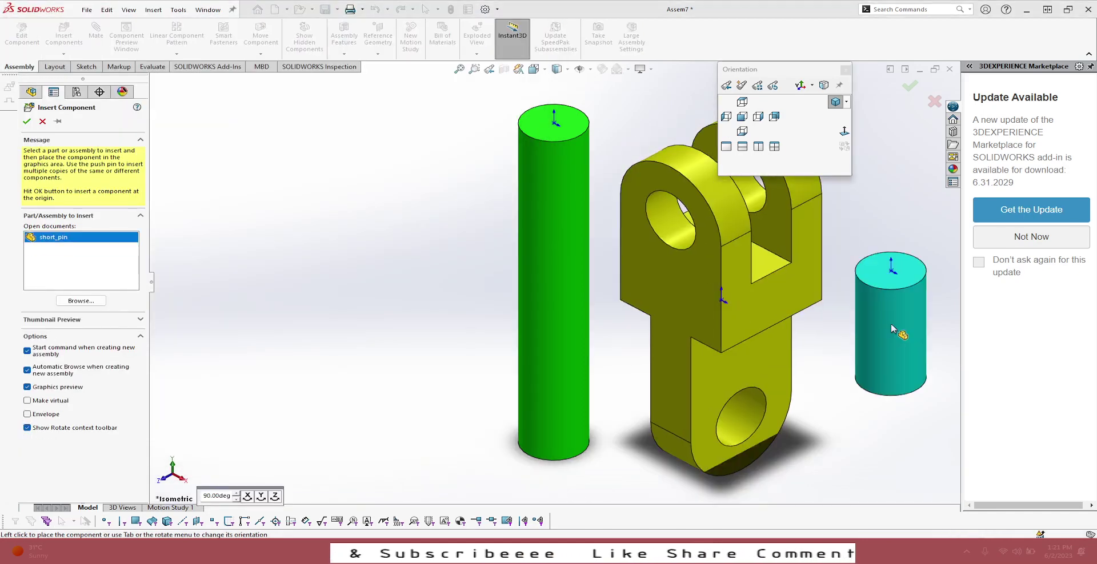
# Mate the chain link's lower hole concentric with the long pin and flush with its top
pyautogui.click(457, 70)
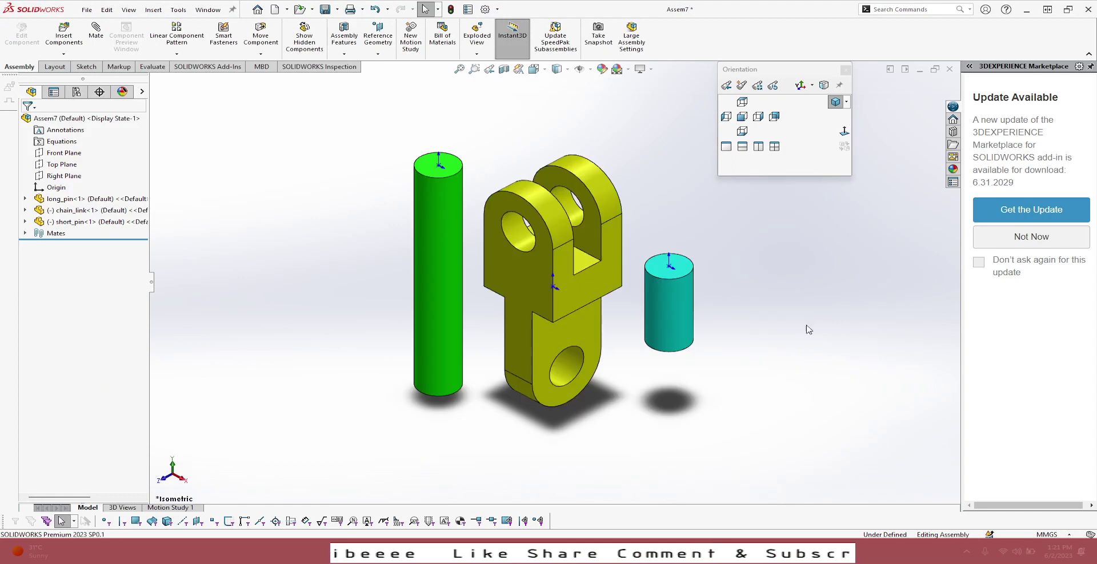
pyautogui.click(568, 355)
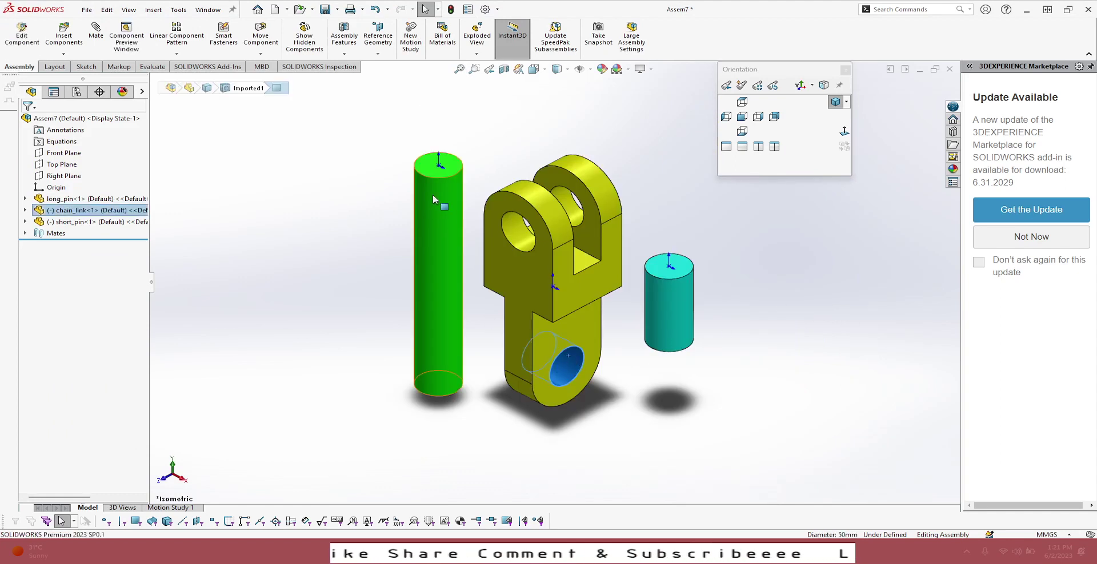
pyautogui.keyDown('ctrl'); pyautogui.click(433, 194); pyautogui.keyUp('ctrl')
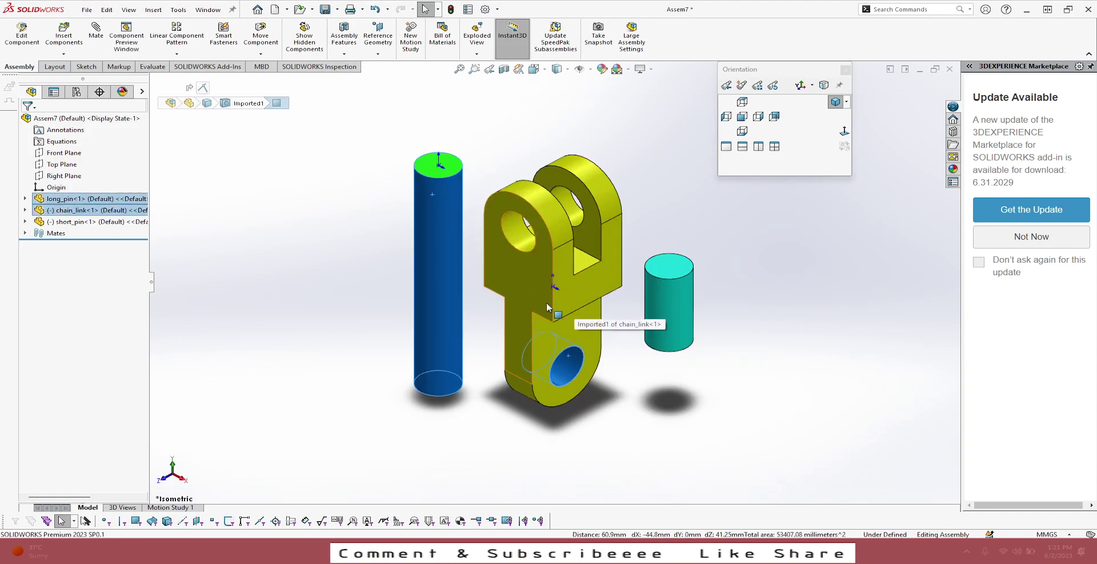
pyautogui.click(651, 393)
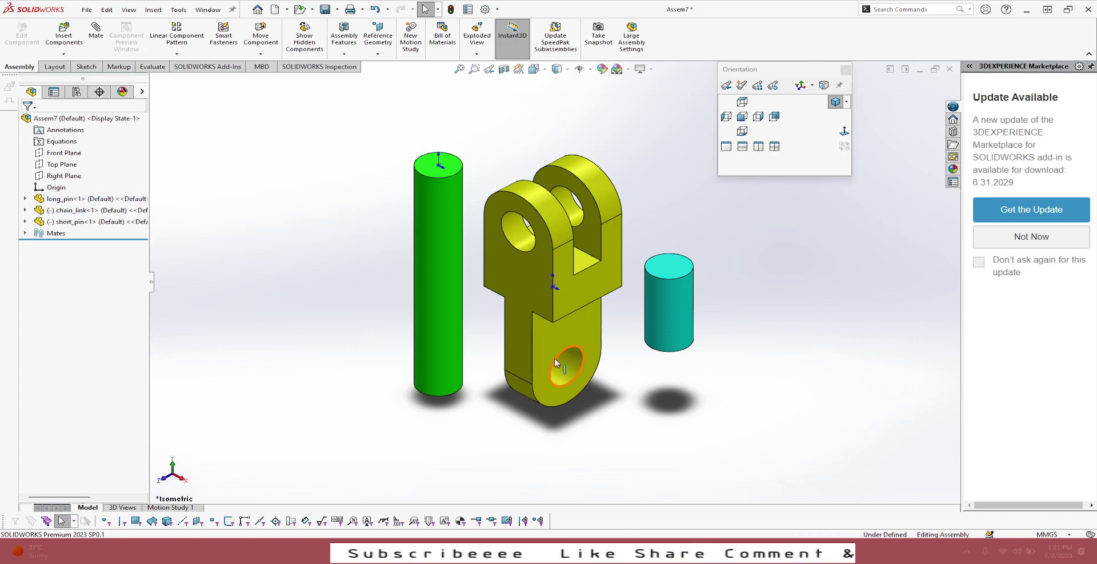
pyautogui.click(561, 365)
pyautogui.keyDown('ctrl'); pyautogui.click(451, 281); pyautogui.keyUp('ctrl')
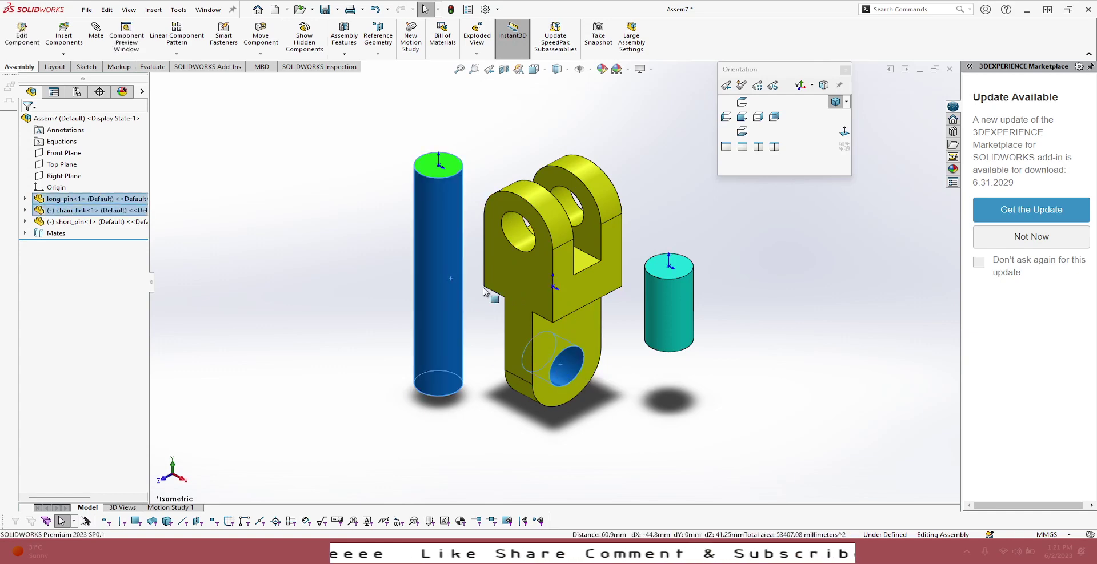
pyautogui.click(524, 272)
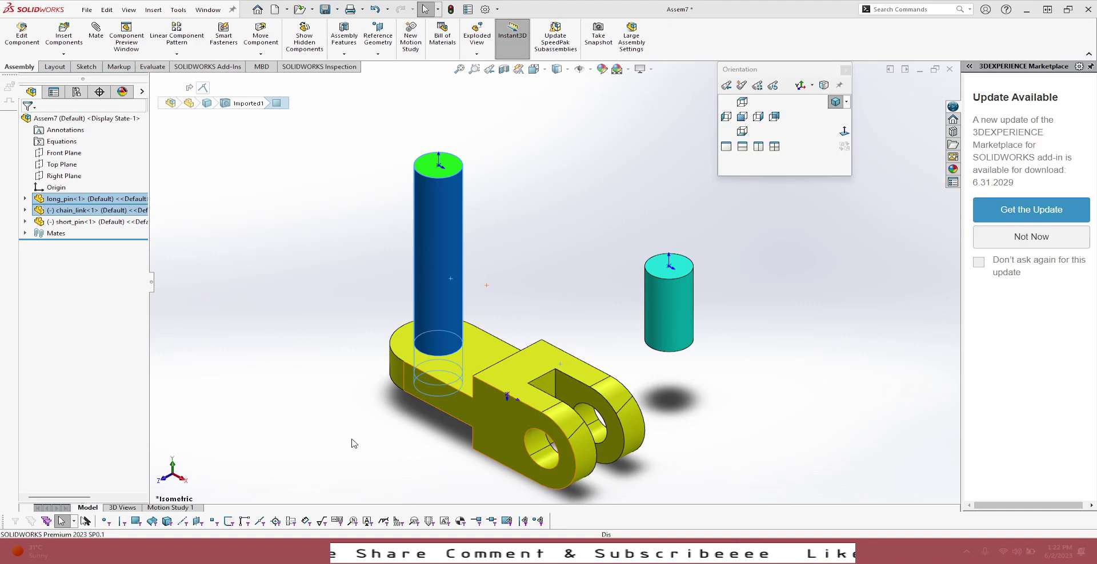
pyautogui.click(466, 366)
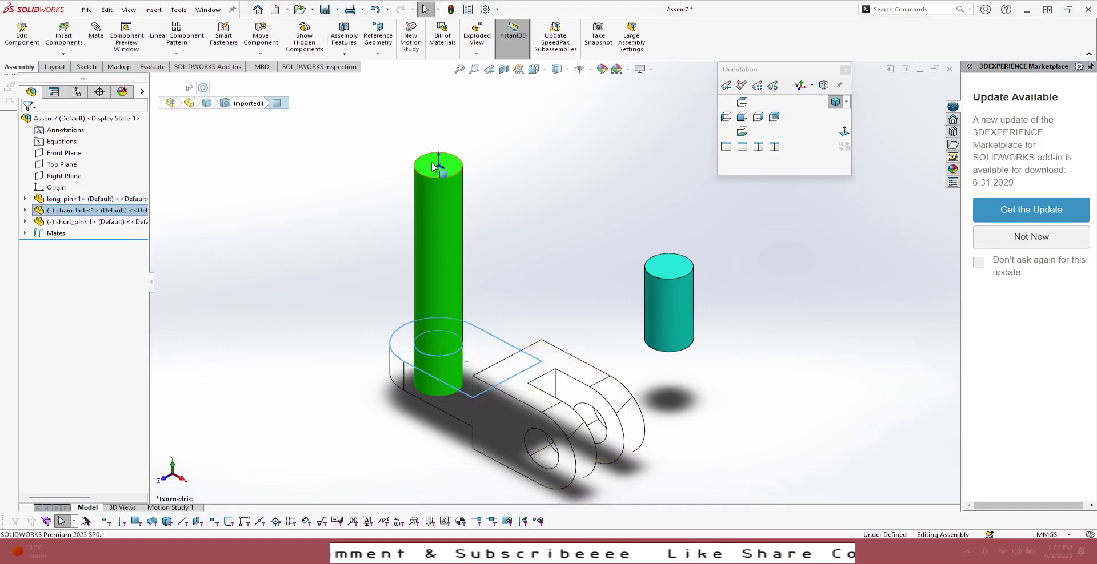
pyautogui.keyDown('ctrl'); pyautogui.click(432, 165); pyautogui.keyUp('ctrl')
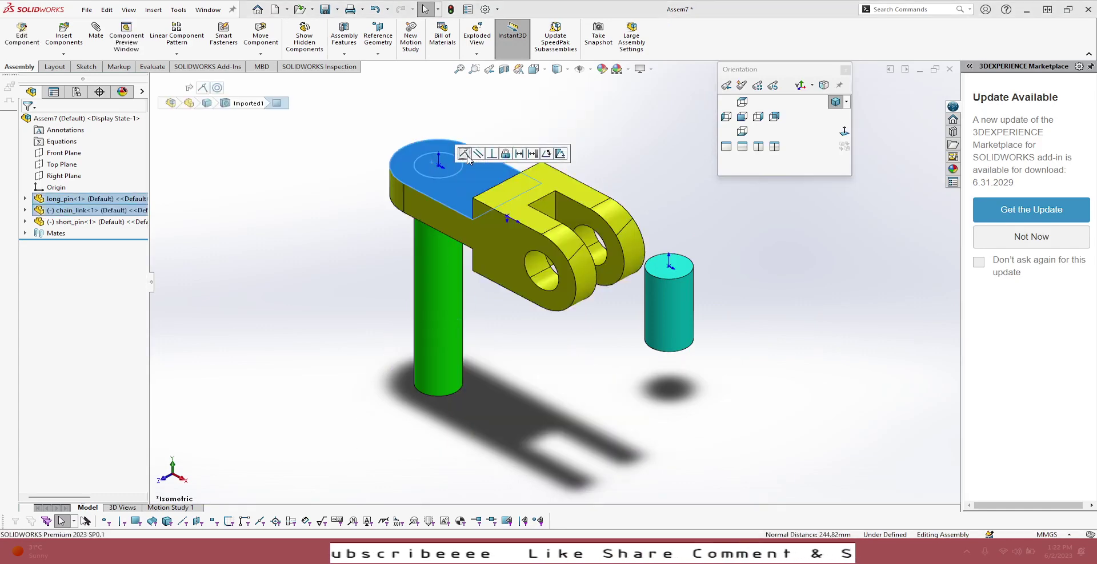
pyautogui.click(466, 155)
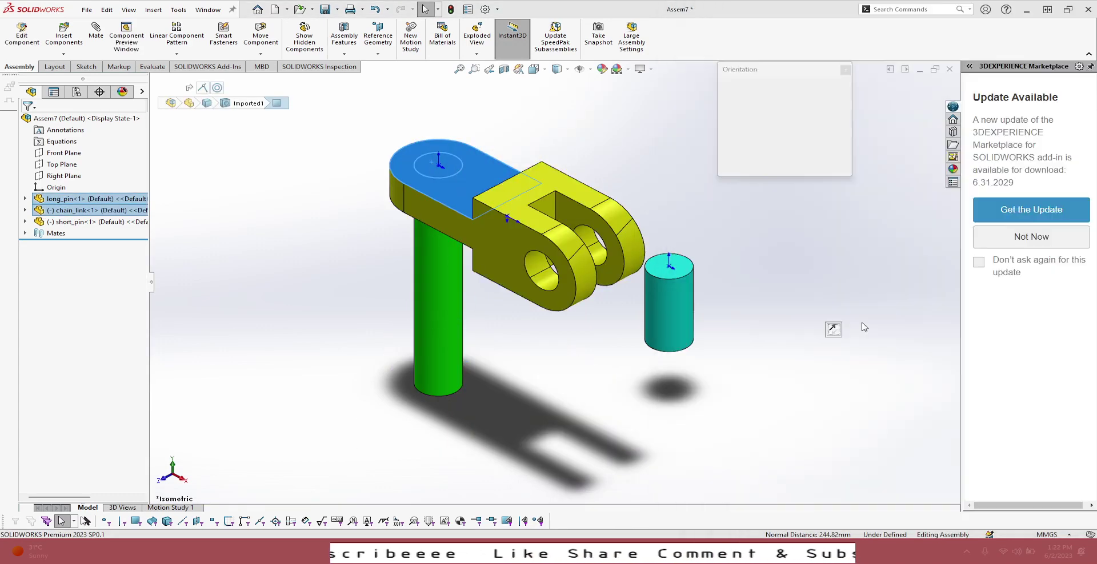
# Mate the short pin concentric in the clevis hole and seat it against the link face
pyautogui.click(672, 313)
pyautogui.keyDown('ctrl'); pyautogui.click(546, 279); pyautogui.keyUp('ctrl')
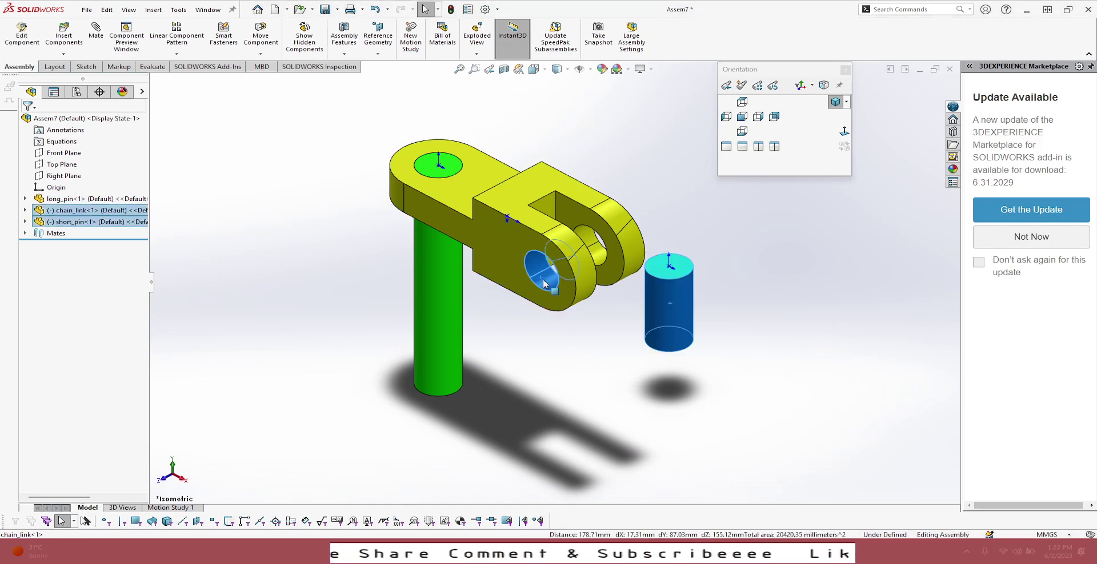
pyautogui.click(620, 273)
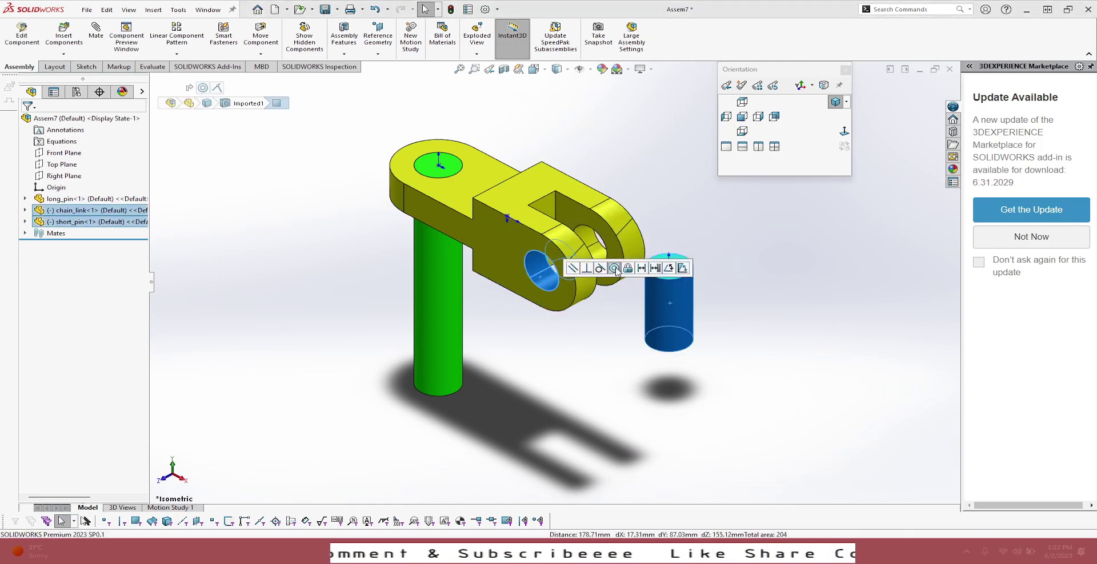
pyautogui.click(544, 370)
pyautogui.press('Tab')
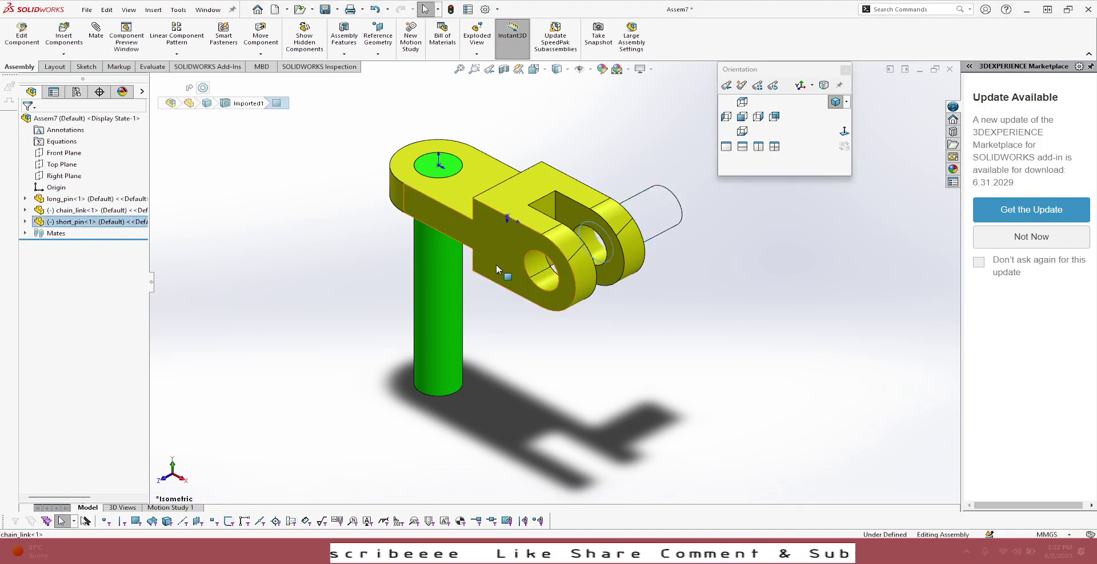
pyautogui.keyDown('ctrl'); pyautogui.click(496, 264); pyautogui.keyUp('ctrl')
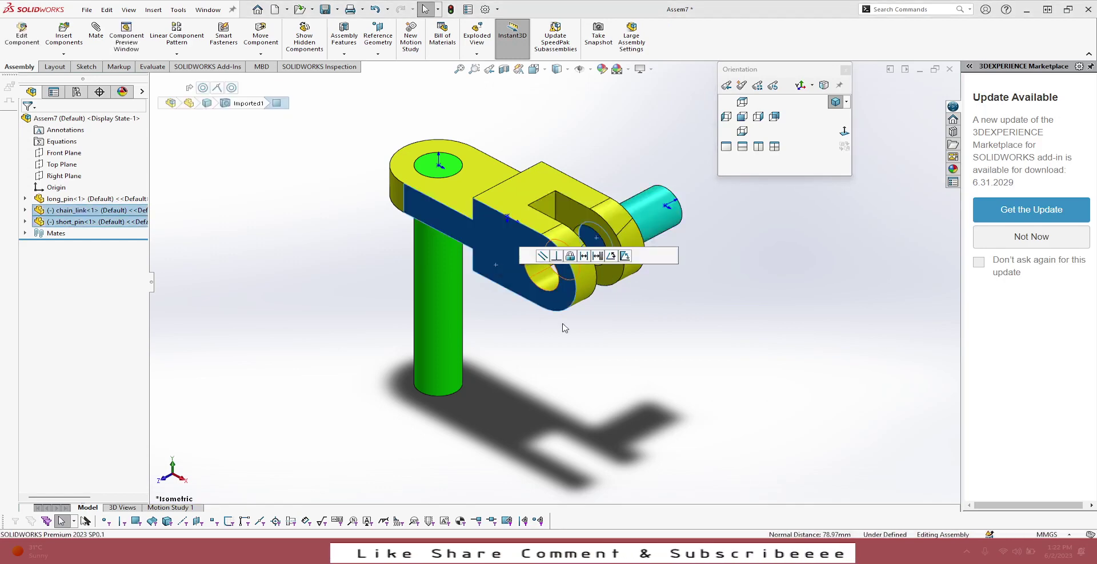
pyautogui.hotkey('alt', 'Tab')
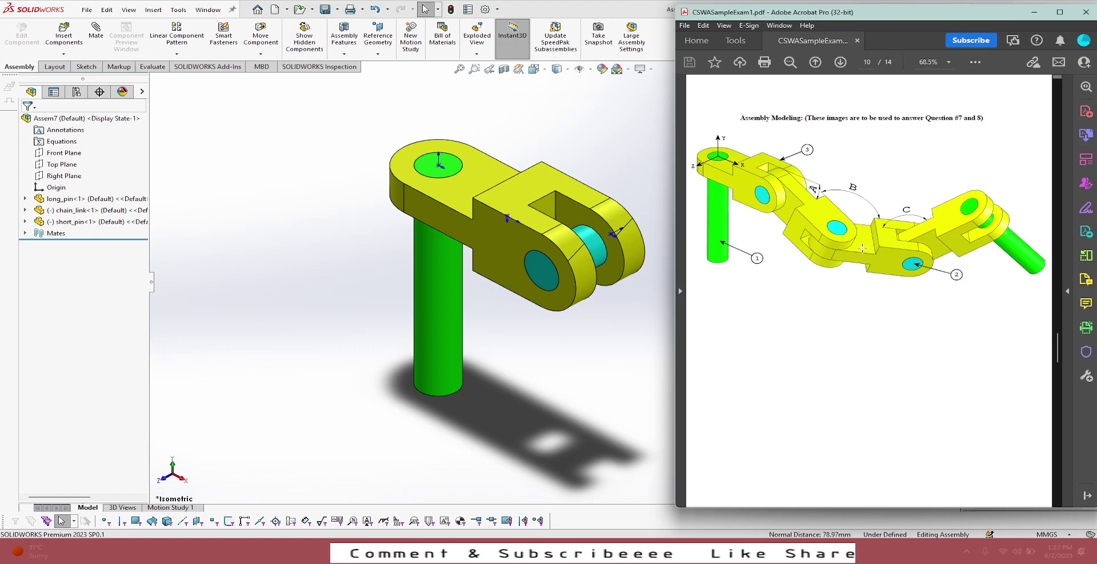
# Compare the assembly with the exam image, then bring SOLIDWORKS back to the front
pyautogui.click(601, 358)
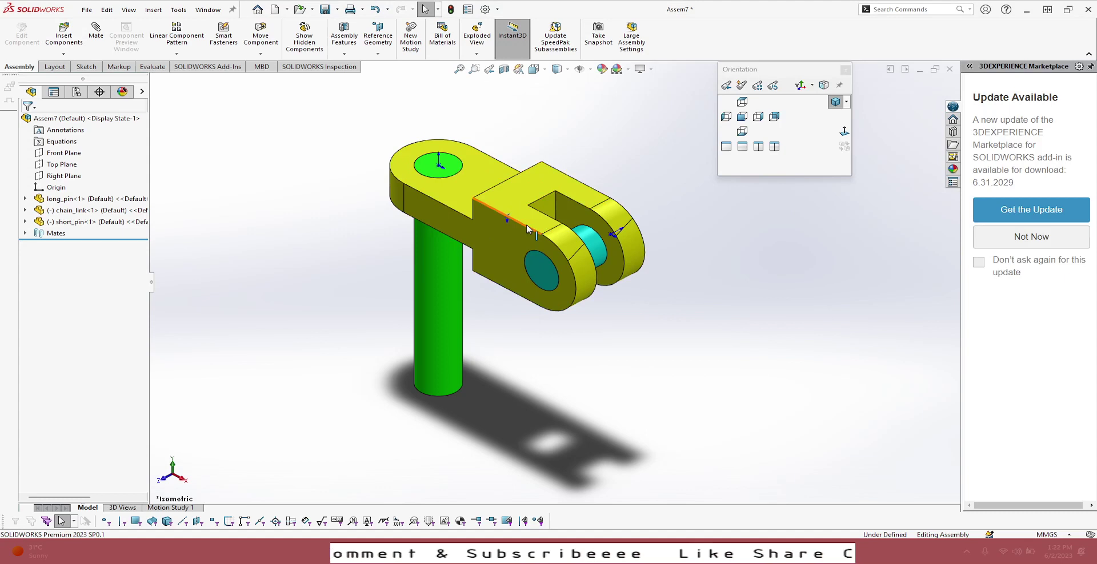
# Paste a second chain link and mate its hole concentric with the short pin
pyautogui.click(519, 184)
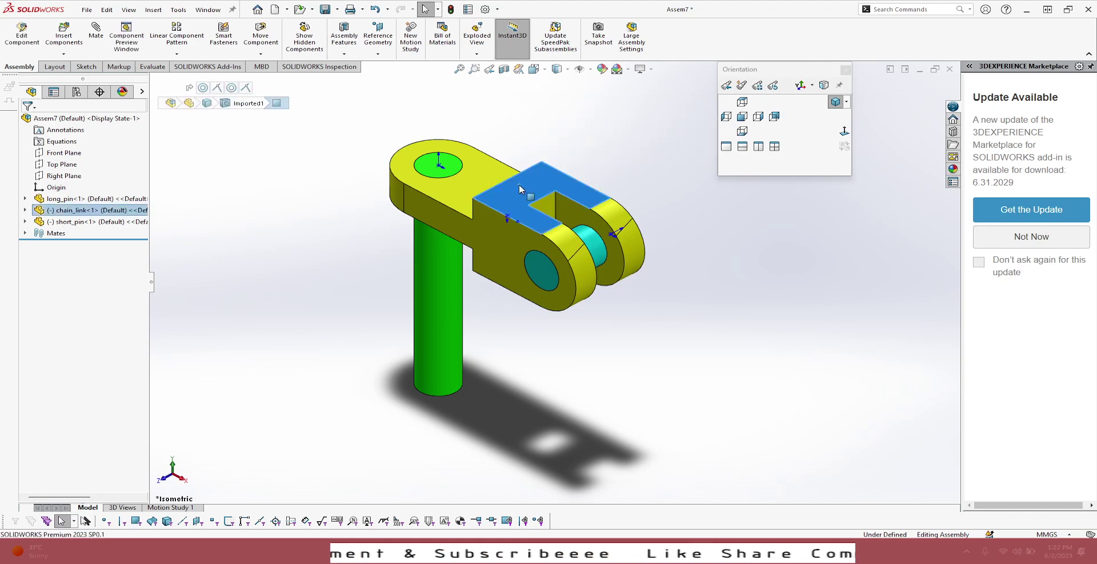
pyautogui.hotkey('ctrl', 'v')
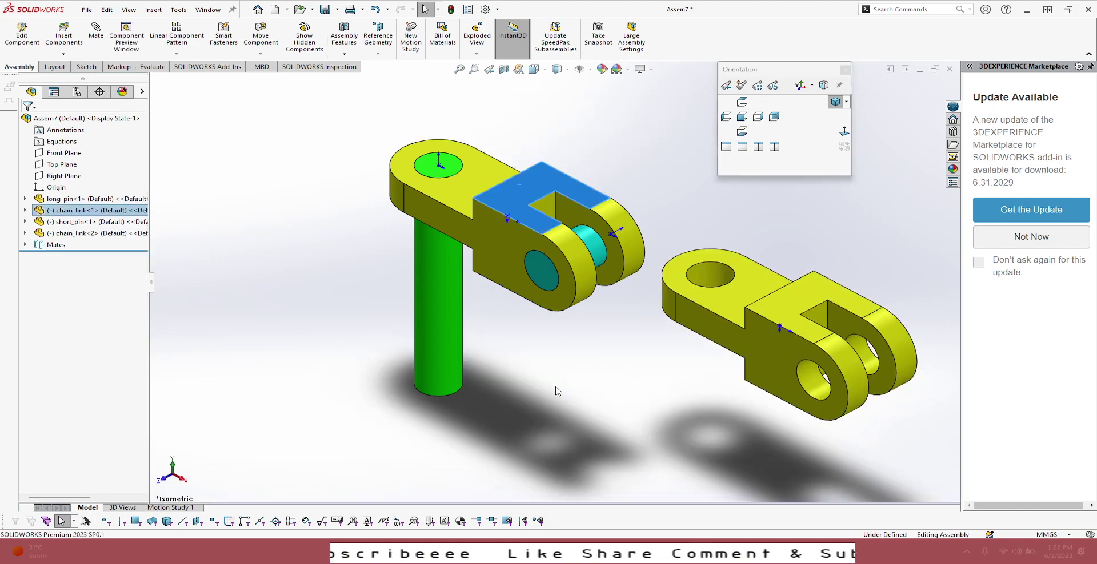
pyautogui.click(557, 391)
pyautogui.click(459, 68)
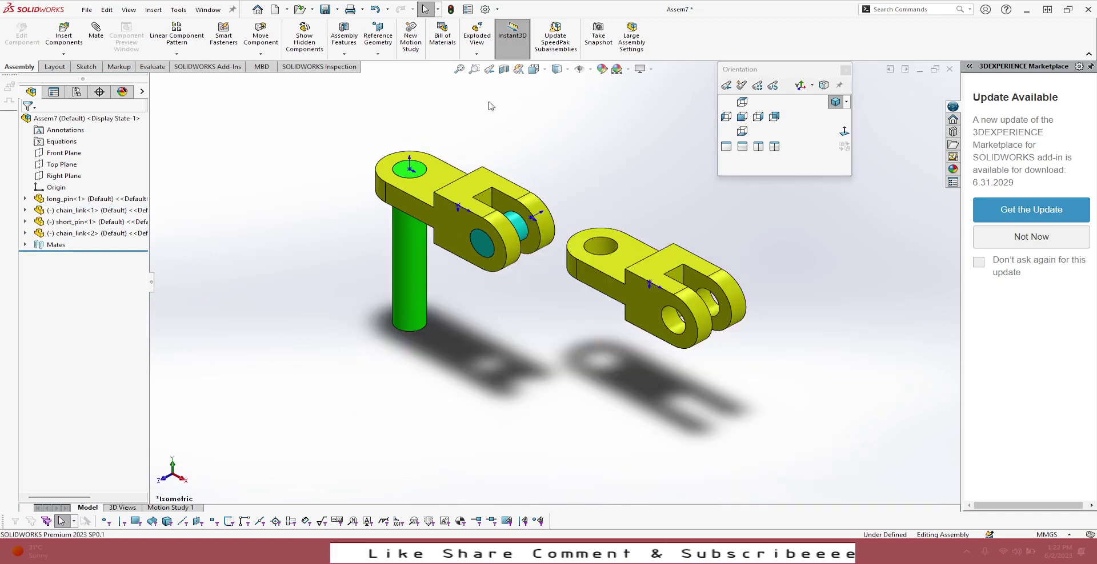
pyautogui.click(600, 252)
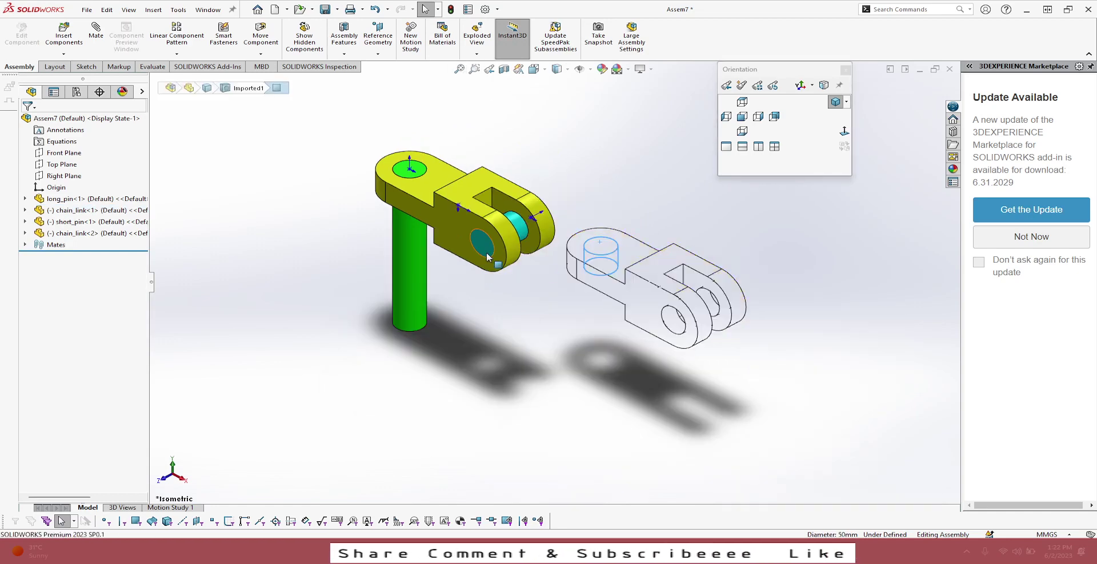
pyautogui.keyDown('ctrl'); pyautogui.click(513, 230); pyautogui.keyUp('ctrl')
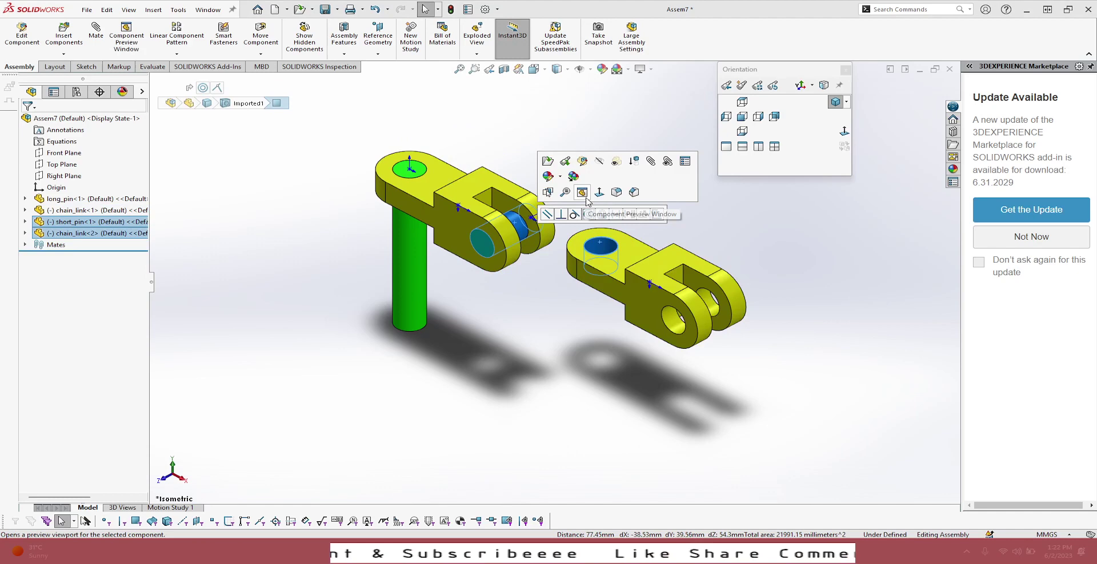
pyautogui.click(574, 214)
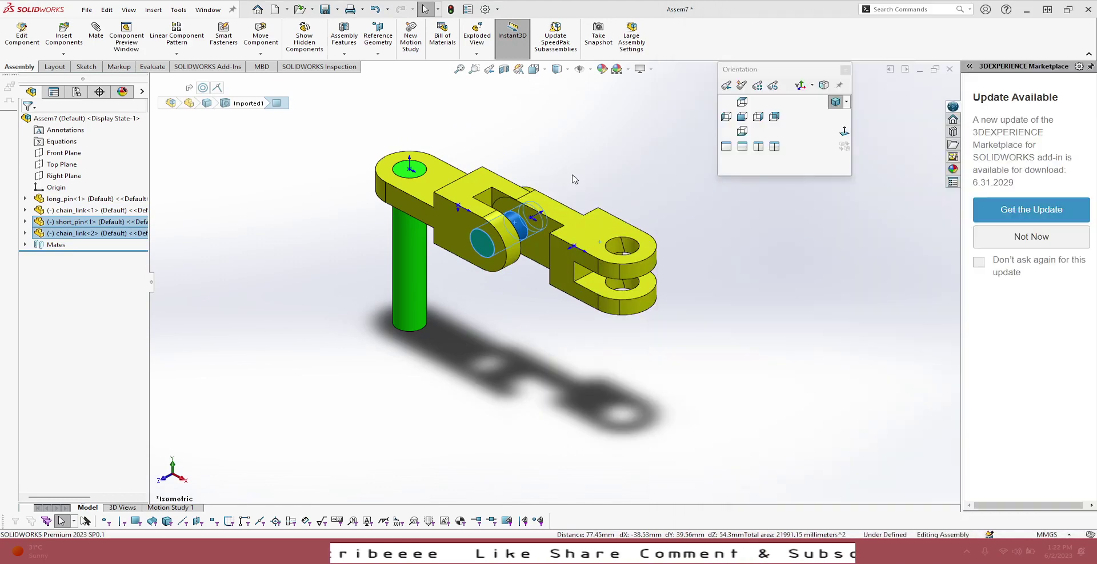
# Make the two links' side faces coincident, then zoom to fit in isometric view
pyautogui.moveTo(563, 166)
pyautogui.mouseDown(button='middle')
pyautogui.moveTo(522, 239)
pyautogui.moveTo(451, 257)
pyautogui.mouseUp(button='middle')
pyautogui.keyDown('ctrl'); pyautogui.click(440, 260); pyautogui.keyUp('ctrl')
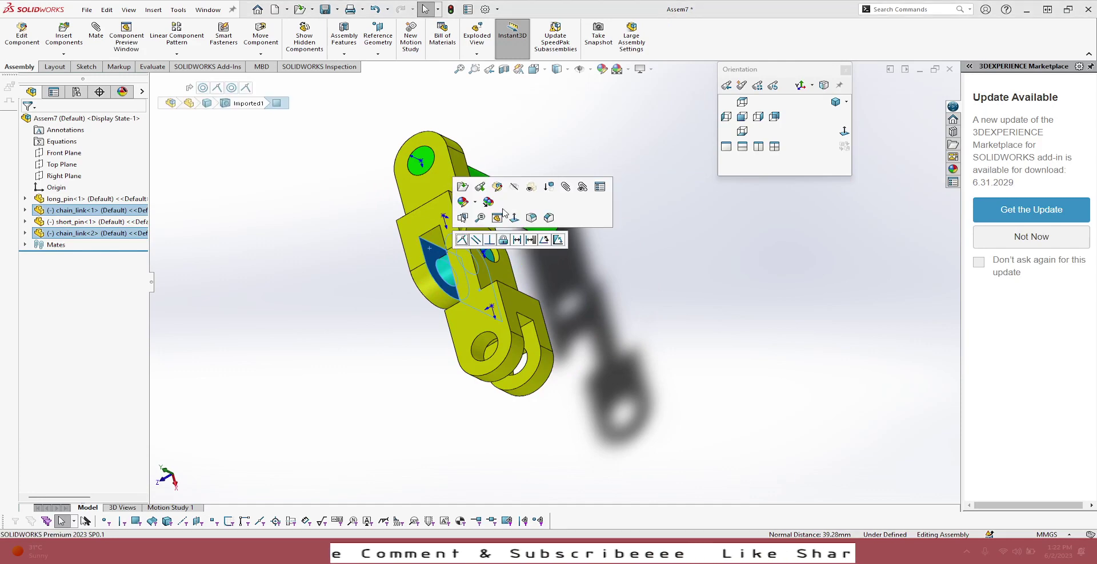
pyautogui.click(462, 240)
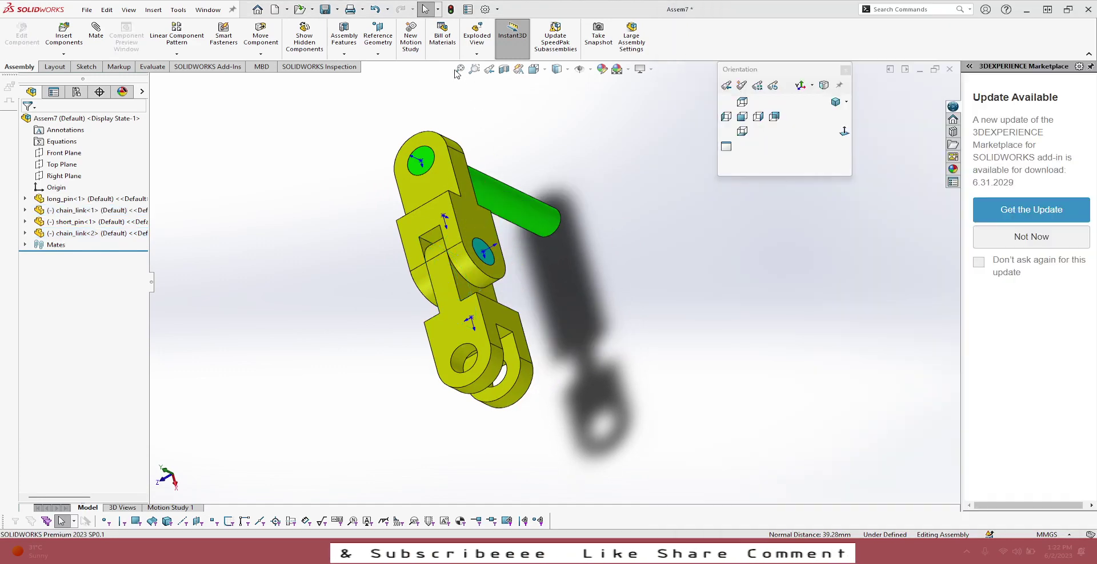
pyautogui.click(459, 69)
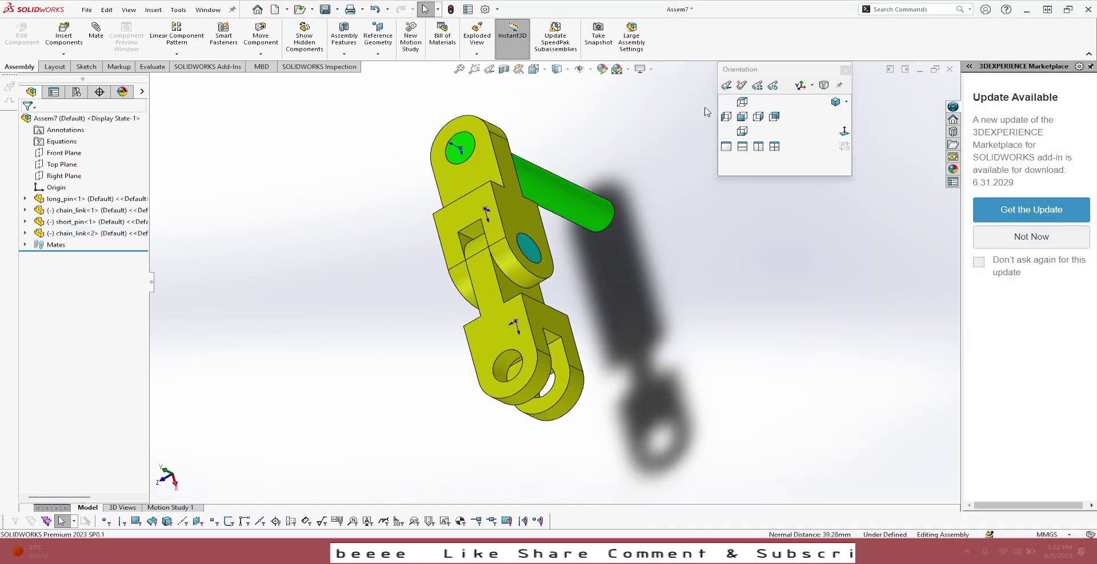
pyautogui.click(838, 104)
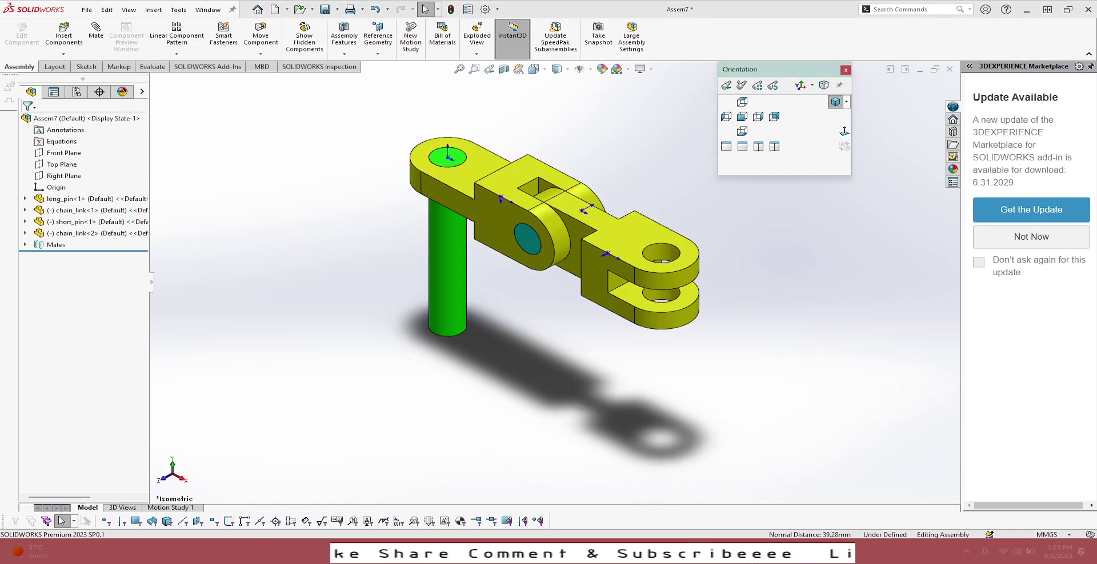
# Check the exam's chain picture, then swing chain_link<2> downward about the short pin
pyautogui.hotkey('alt', 'Tab')
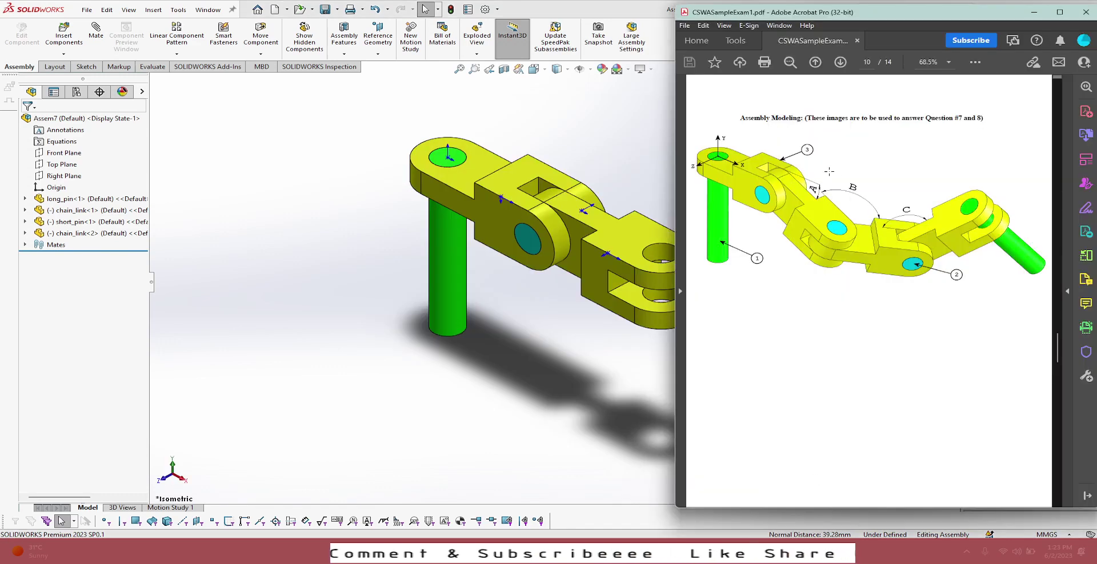
pyautogui.scroll(-2, 833, 225)
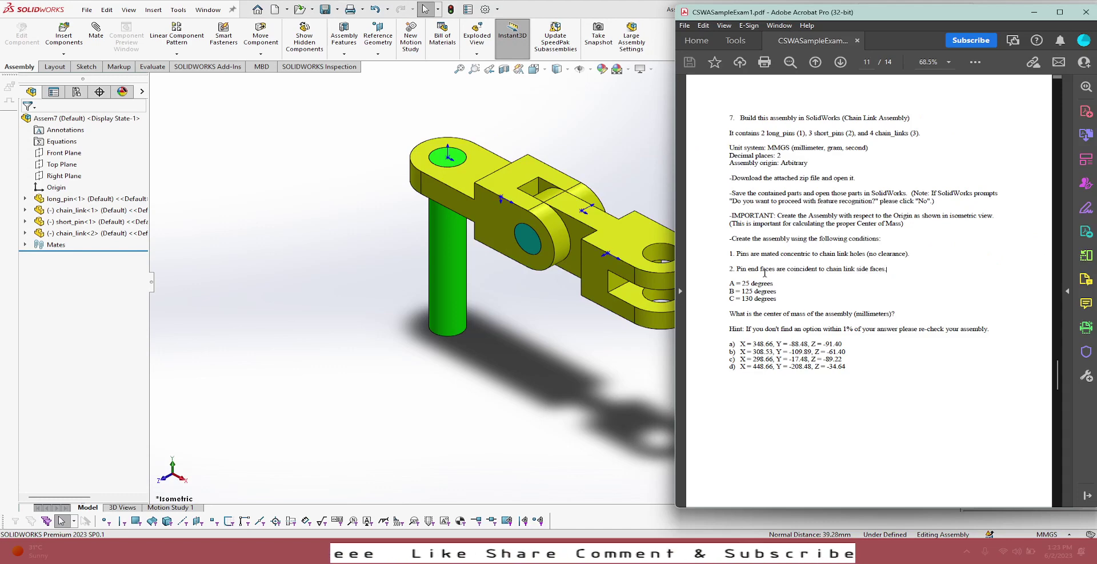
pyautogui.scroll(2, 765, 273)
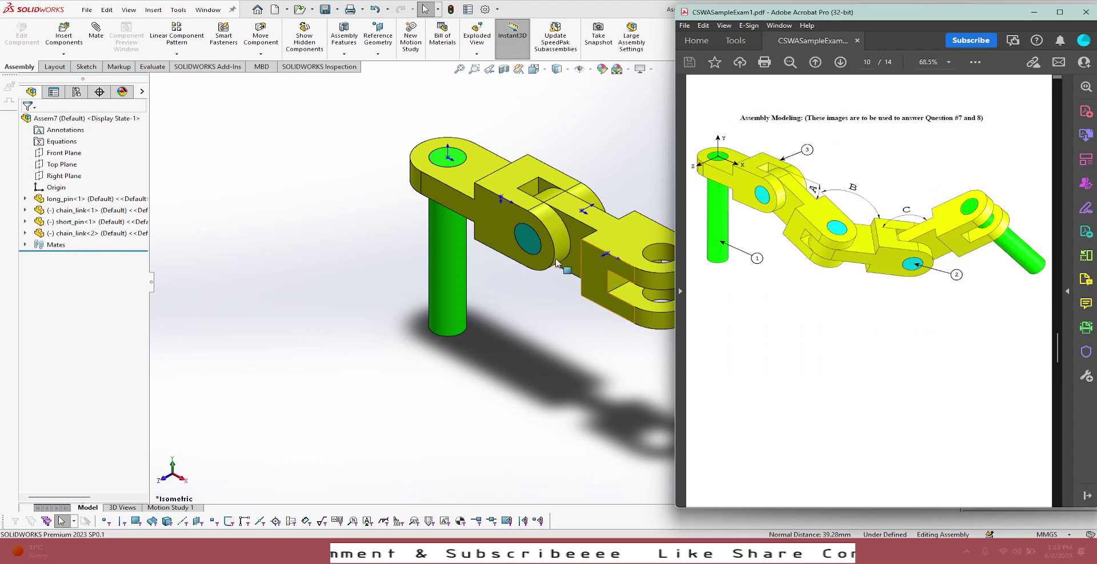
pyautogui.click(532, 344)
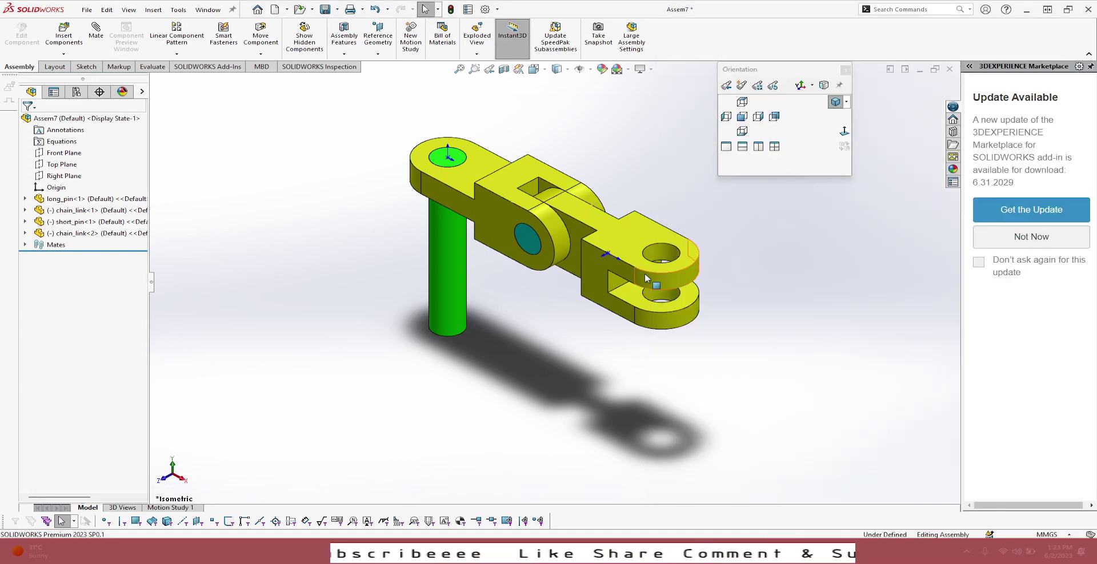
pyautogui.click(632, 258)
pyautogui.moveTo(632, 258); pyautogui.dragTo(634, 281)
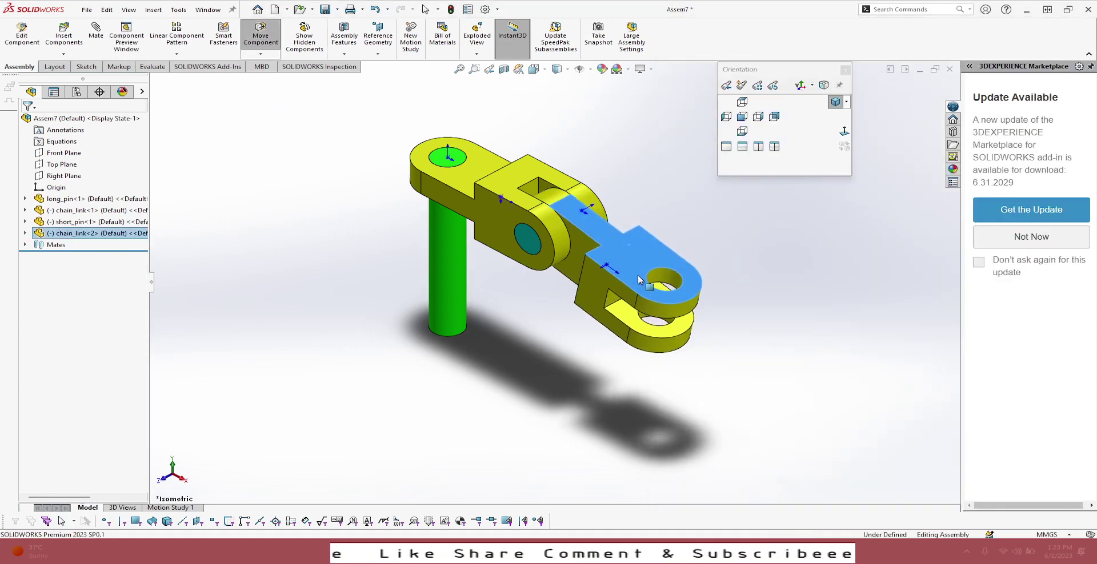
pyautogui.click(661, 164)
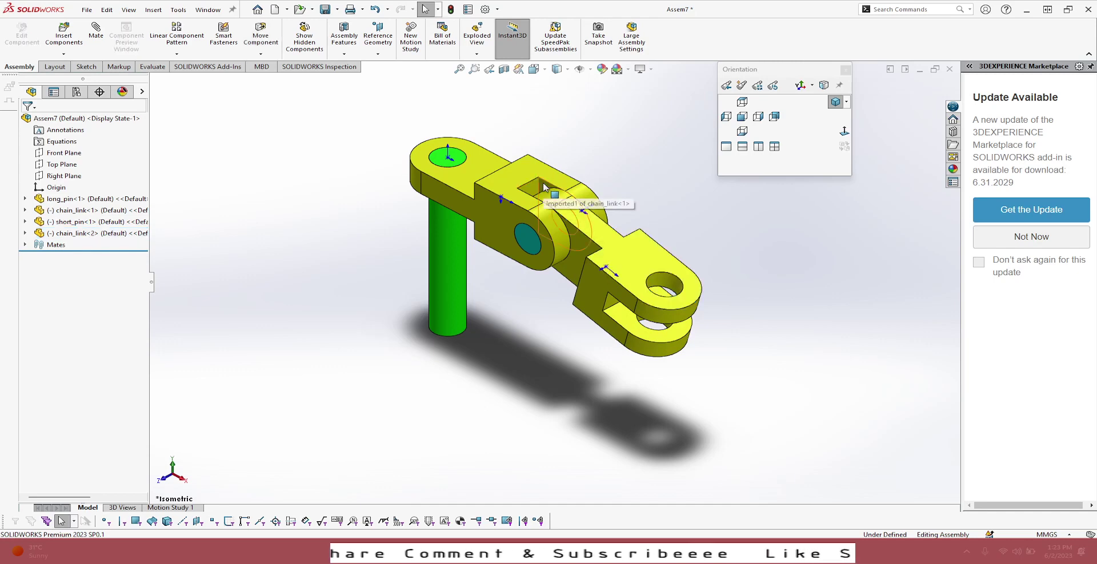
# Add a 25° angle mate between edges of the two links, with flipped dimension and alignment
pyautogui.click(96, 40)
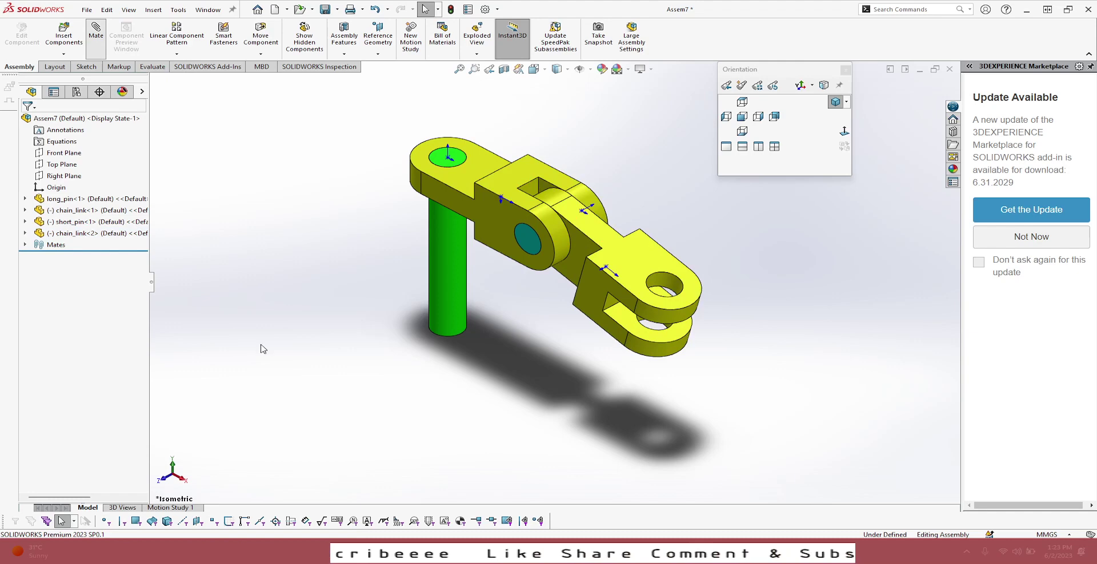
pyautogui.click(549, 188)
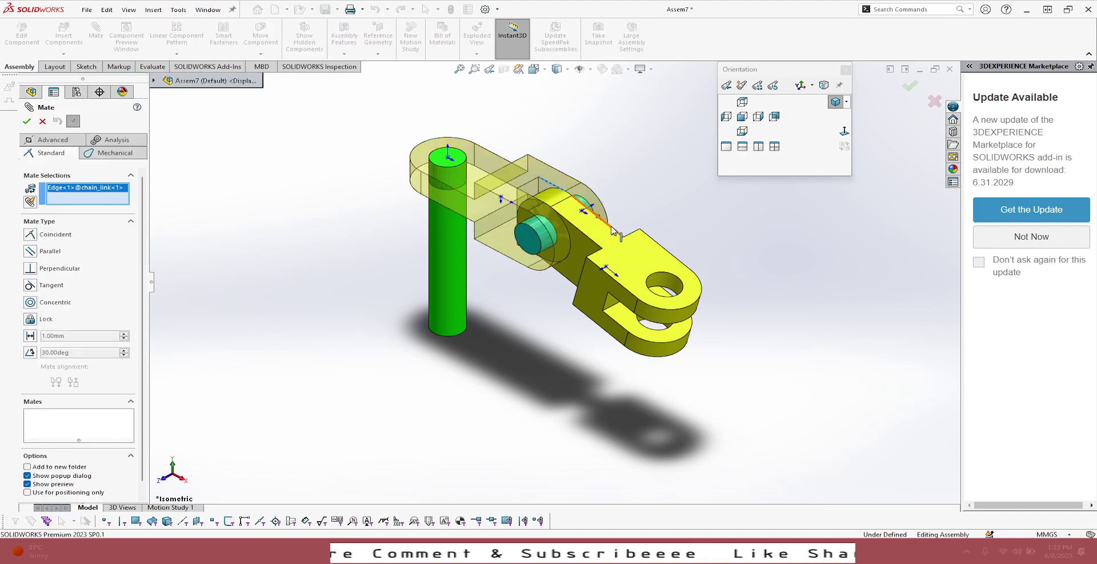
pyautogui.click(613, 231)
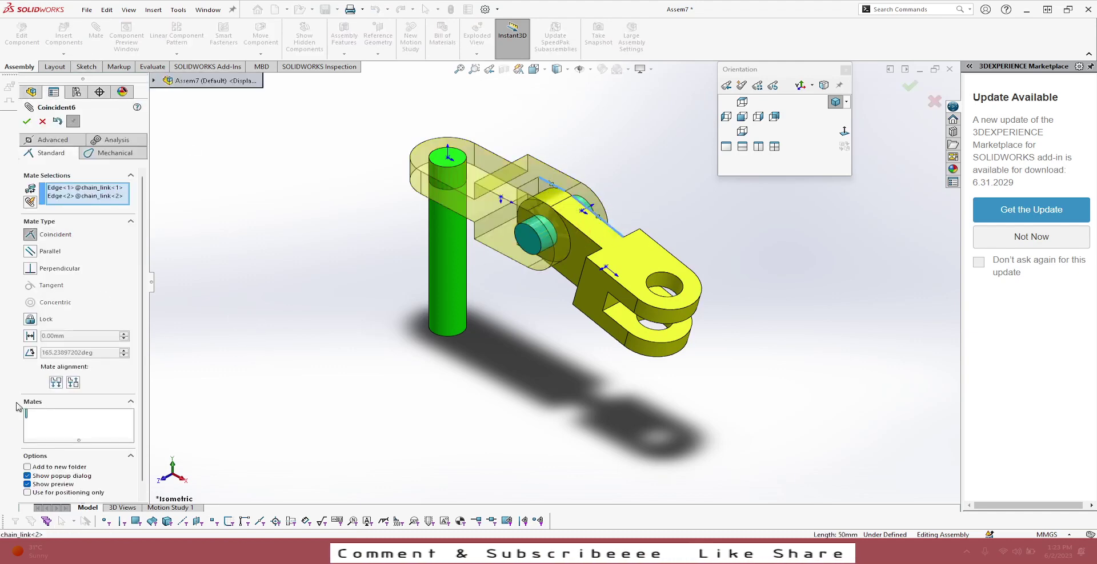
pyautogui.click(30, 352)
pyautogui.rightClick(53, 376)
pyautogui.write('25')
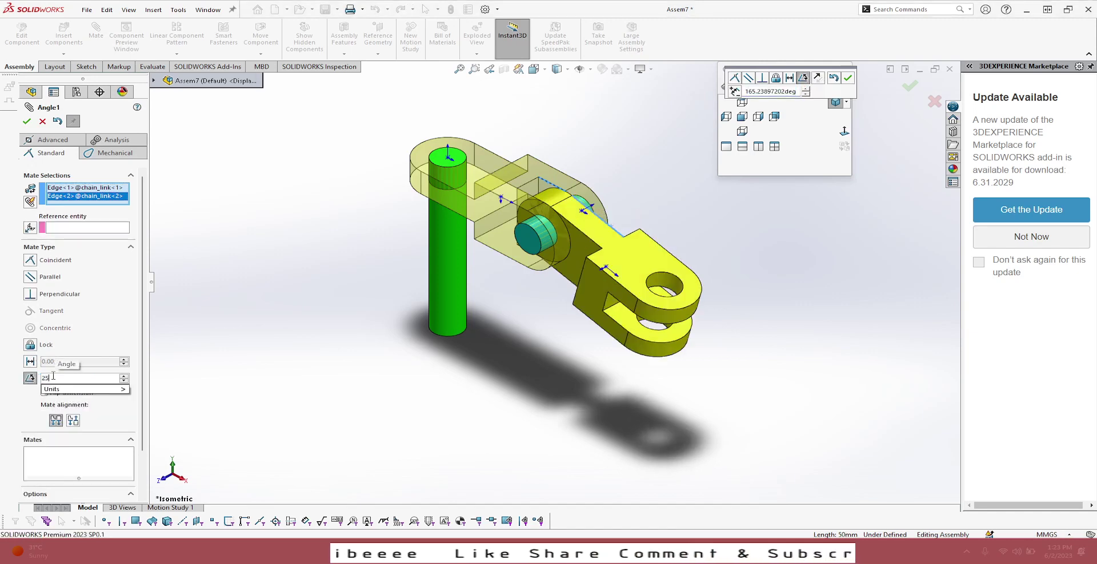
pyautogui.press('Return')
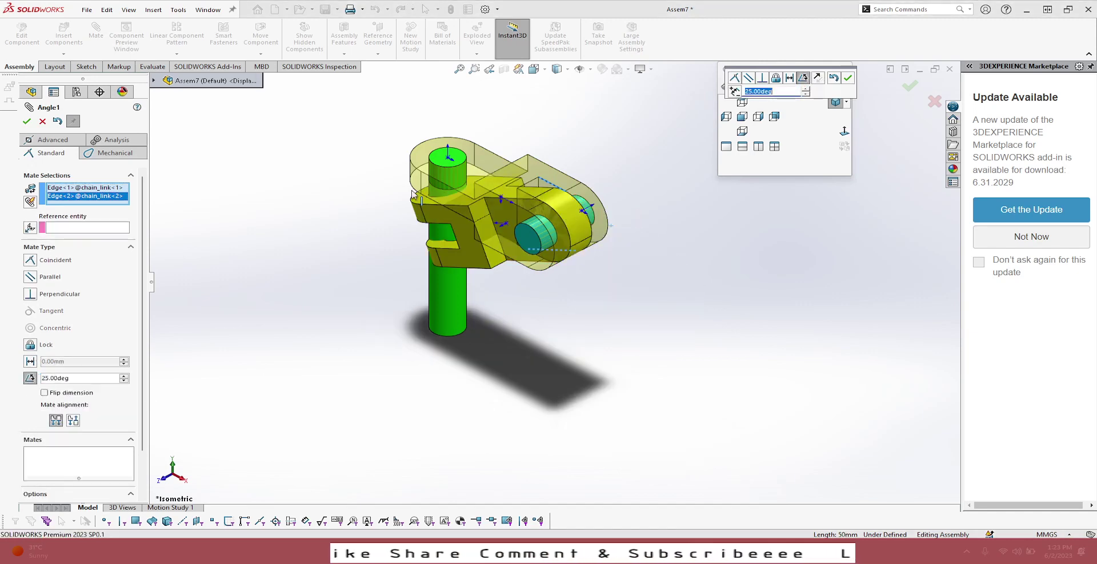
pyautogui.click(44, 393)
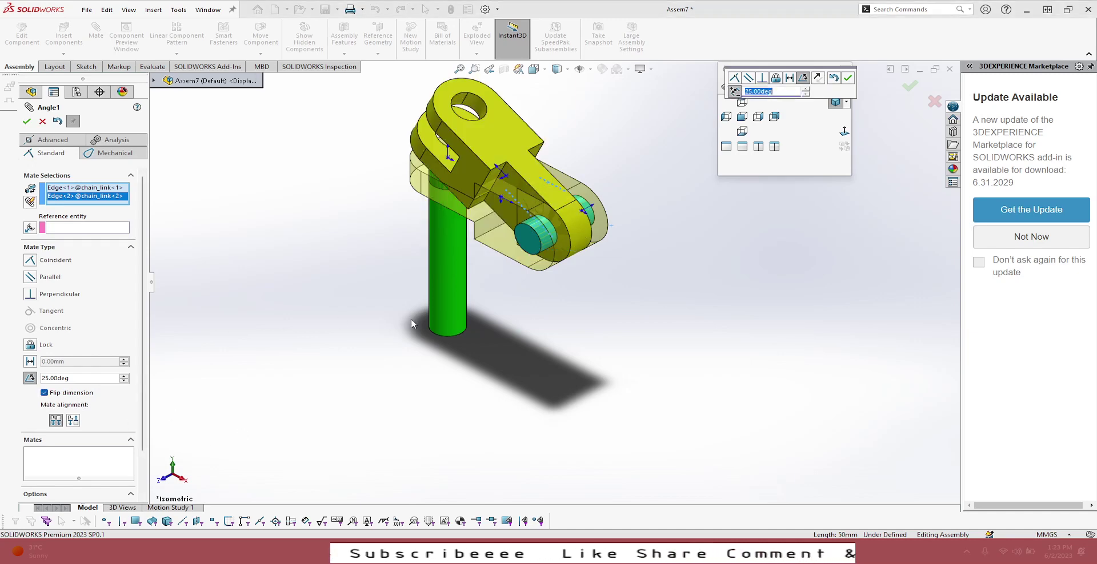
pyautogui.click(73, 423)
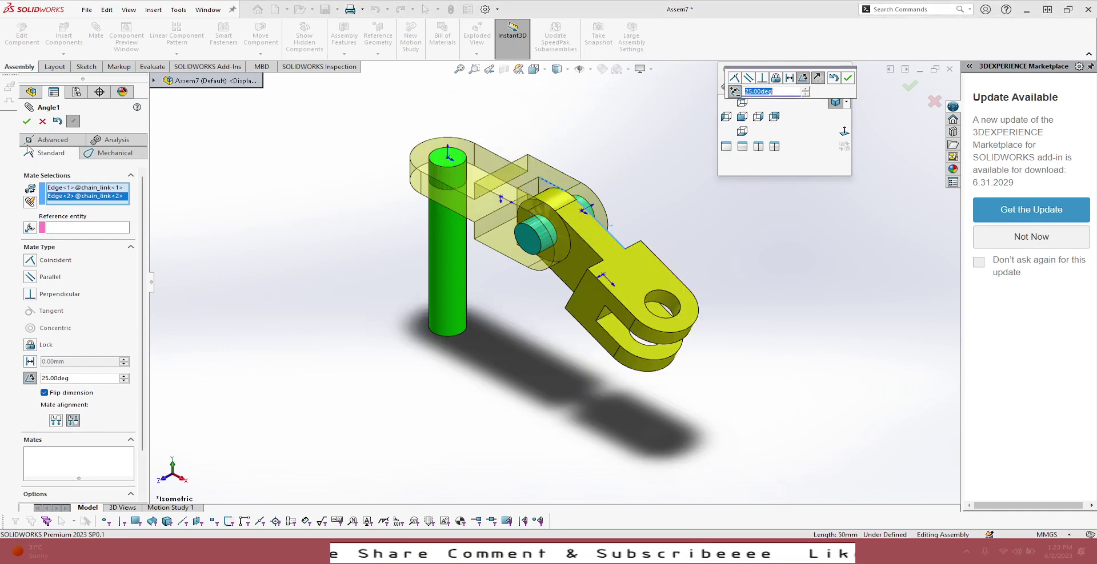
pyautogui.click(26, 122)
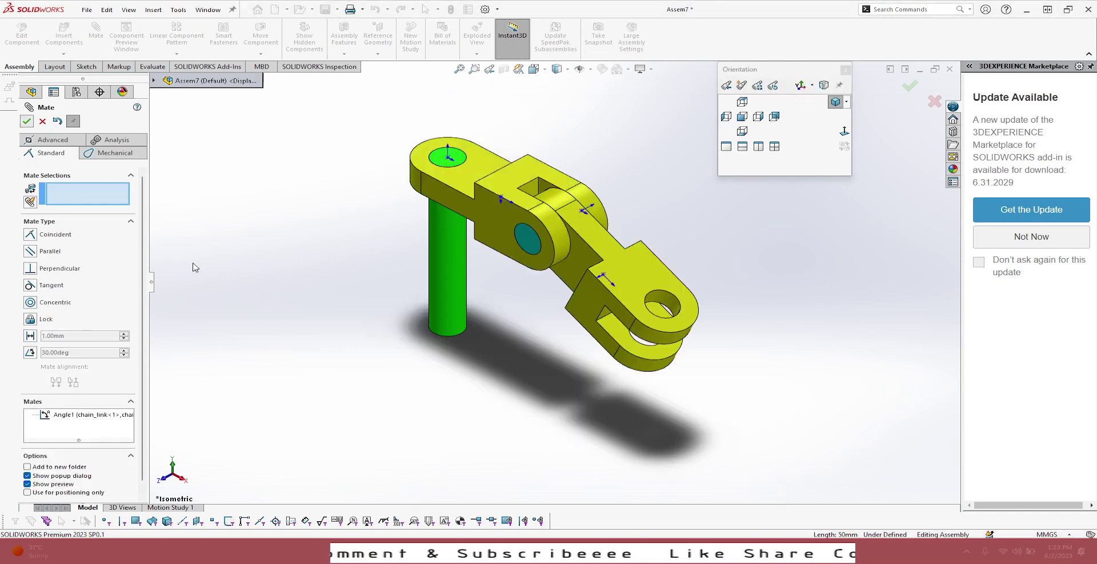
pyautogui.press('Escape')
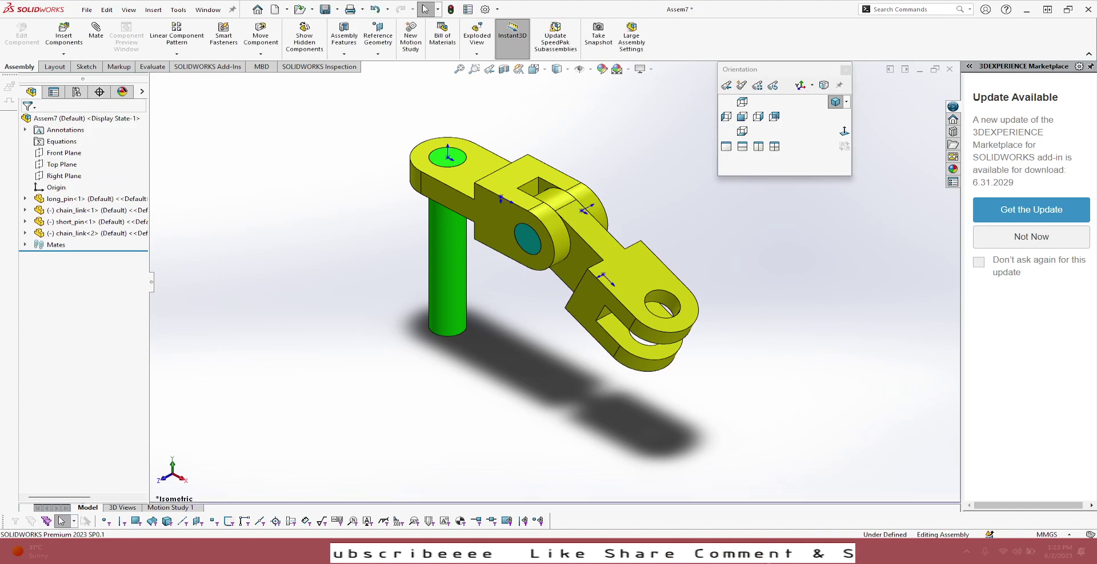
# Mate the second short pin concentric and flush with the second link's free hole
pyautogui.hotkey('alt', 'Tab')
pyautogui.click(475, 404)
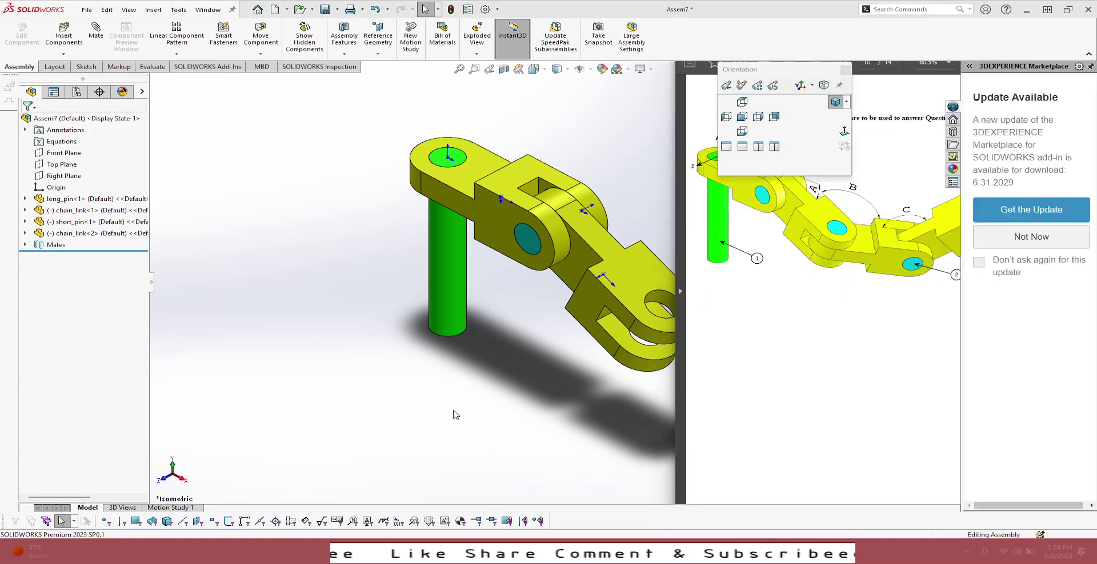
pyautogui.click(528, 243)
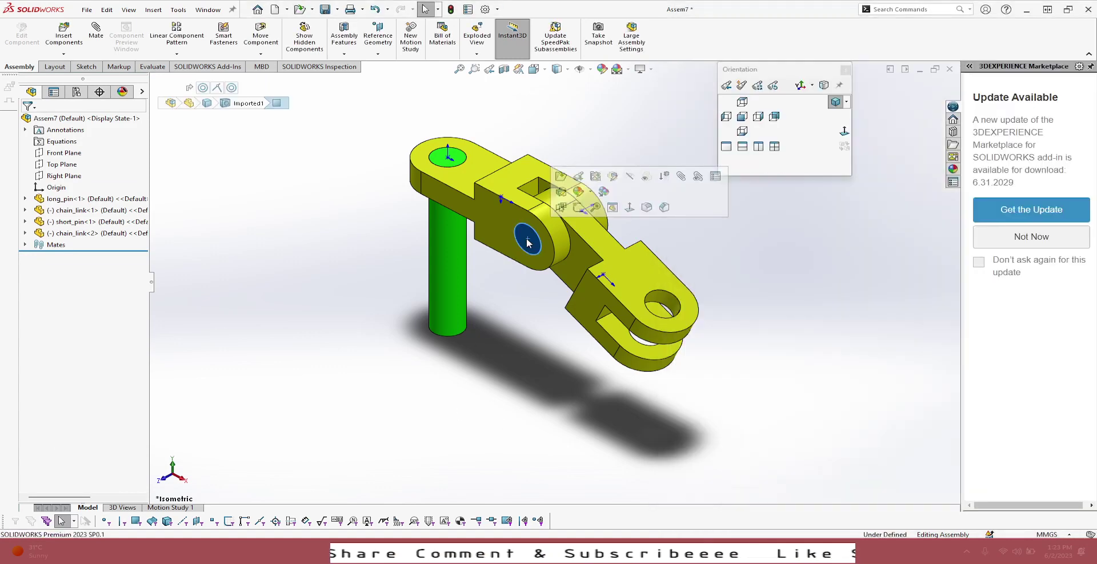
pyautogui.moveTo(528, 243)
pyautogui.mouseDown()
pyautogui.moveTo(775, 366)
pyautogui.moveTo(662, 301)
pyautogui.mouseUp()
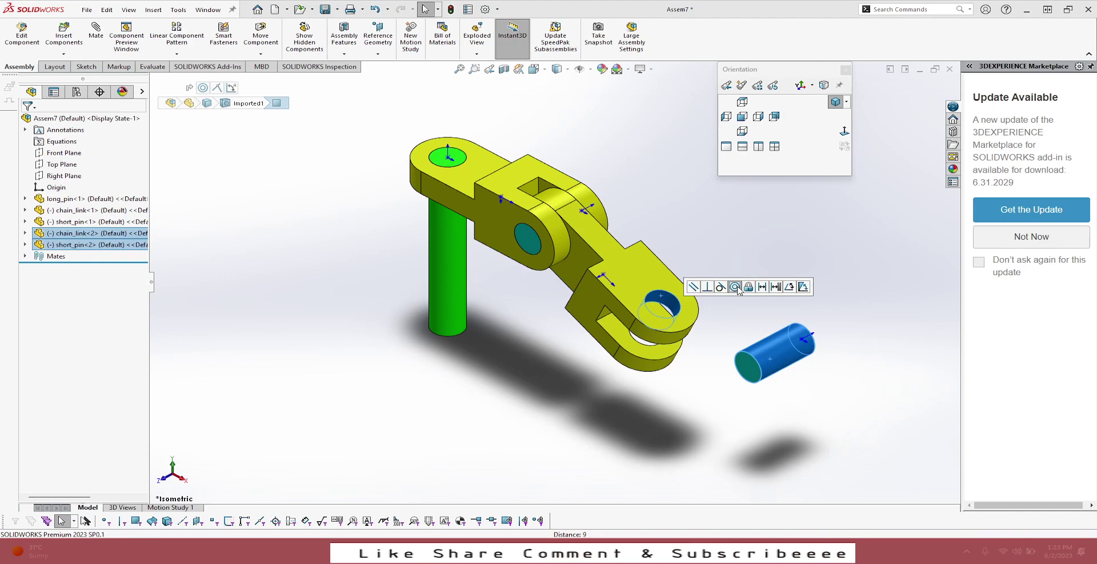
pyautogui.click(735, 287)
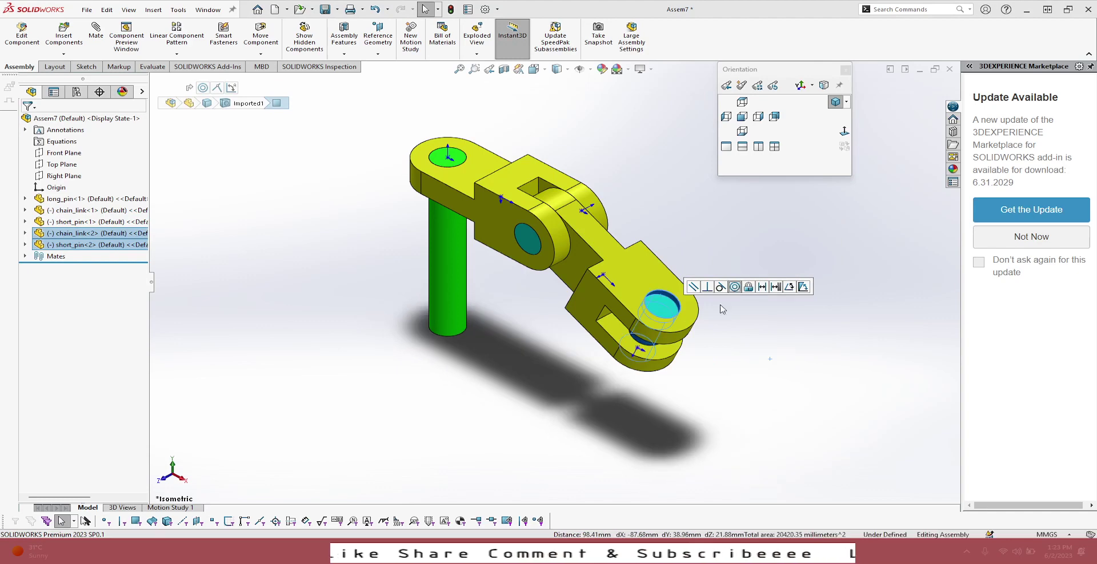
pyautogui.click(669, 310)
pyautogui.keyDown('ctrl'); pyautogui.click(686, 294); pyautogui.keyUp('ctrl')
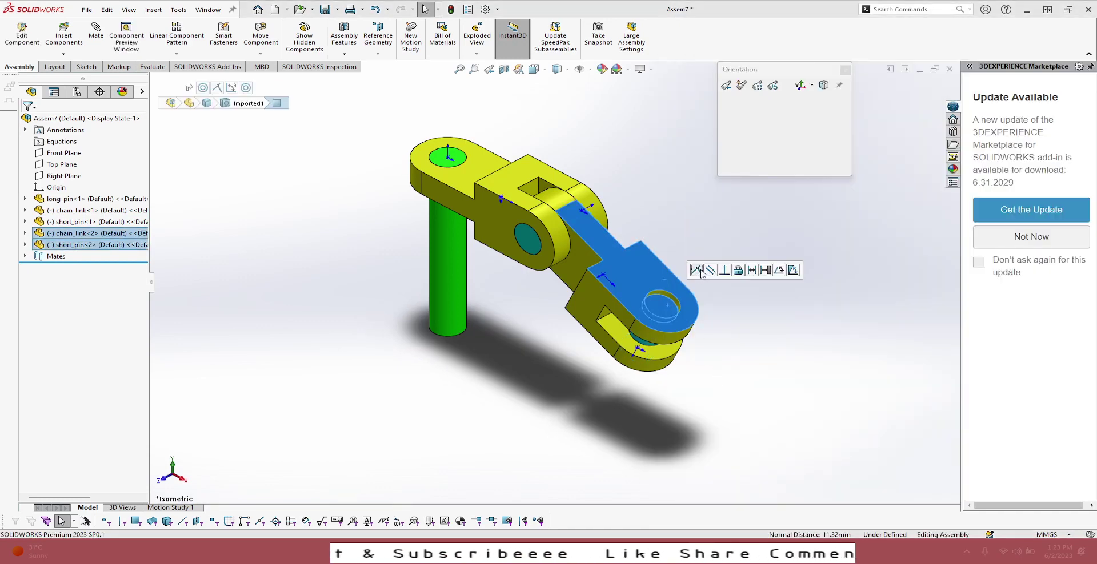
pyautogui.click(702, 272)
# Place a third chain link and mate its hole concentric with the short pin
pyautogui.hotkey('alt', 'Tab')
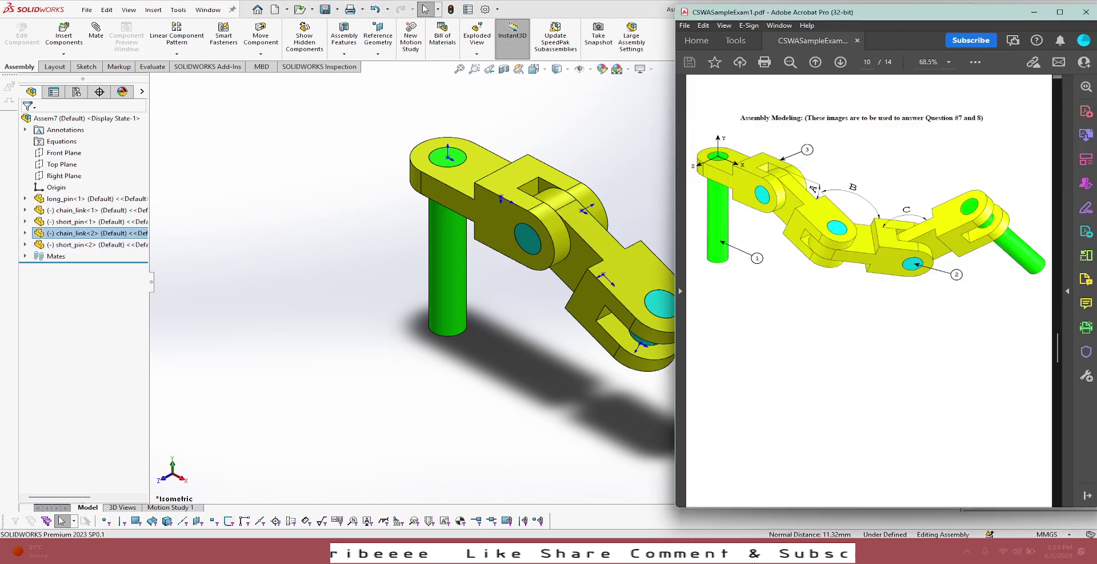
pyautogui.click(664, 209)
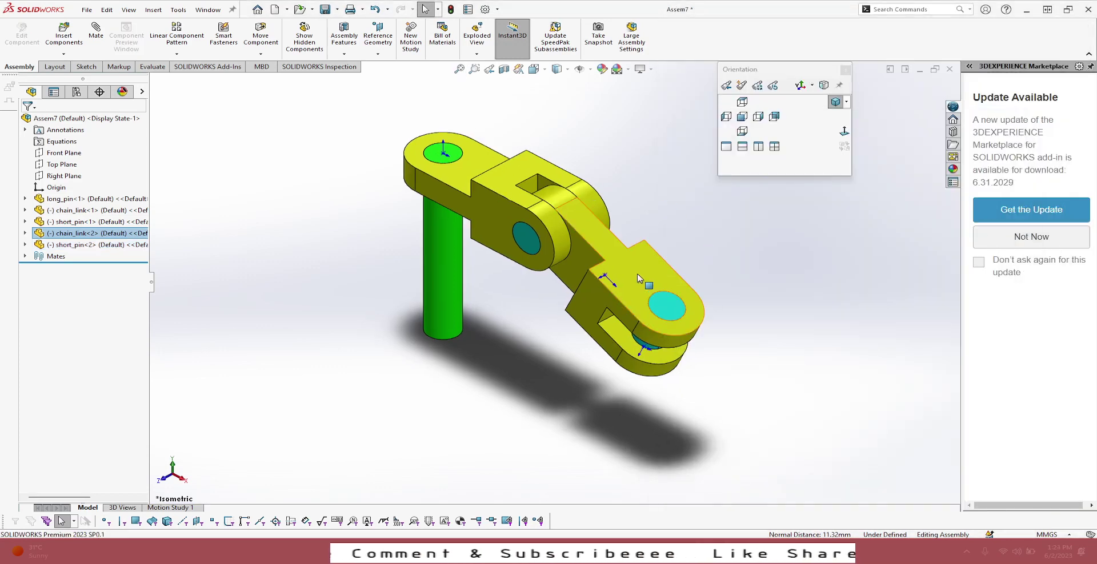
pyautogui.keyDown('ctrl'); pyautogui.moveTo(651, 285); pyautogui.dragTo(853, 334); pyautogui.keyUp('ctrl')
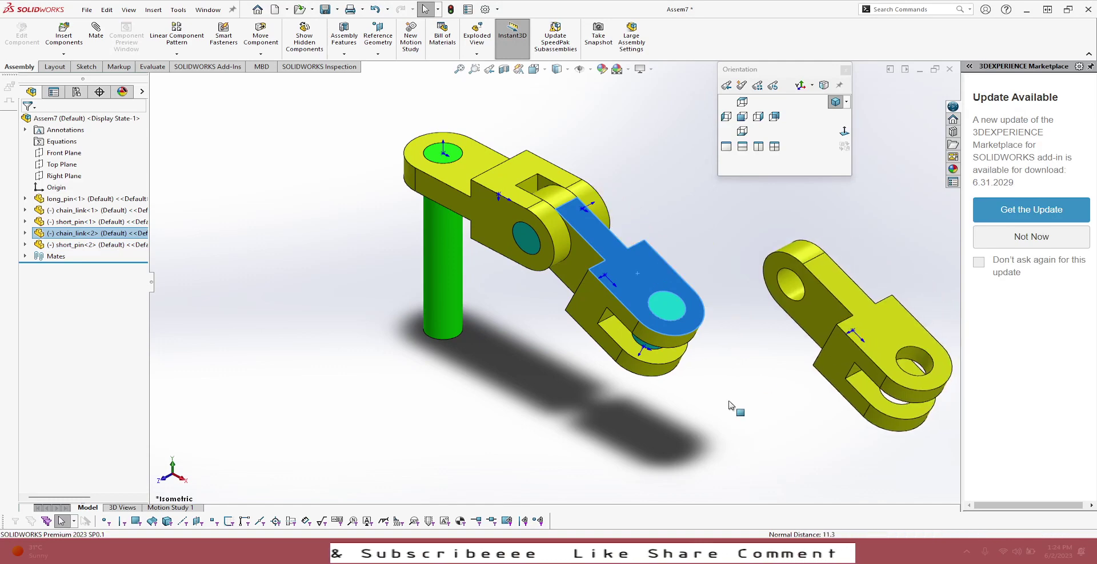
pyautogui.click(798, 286)
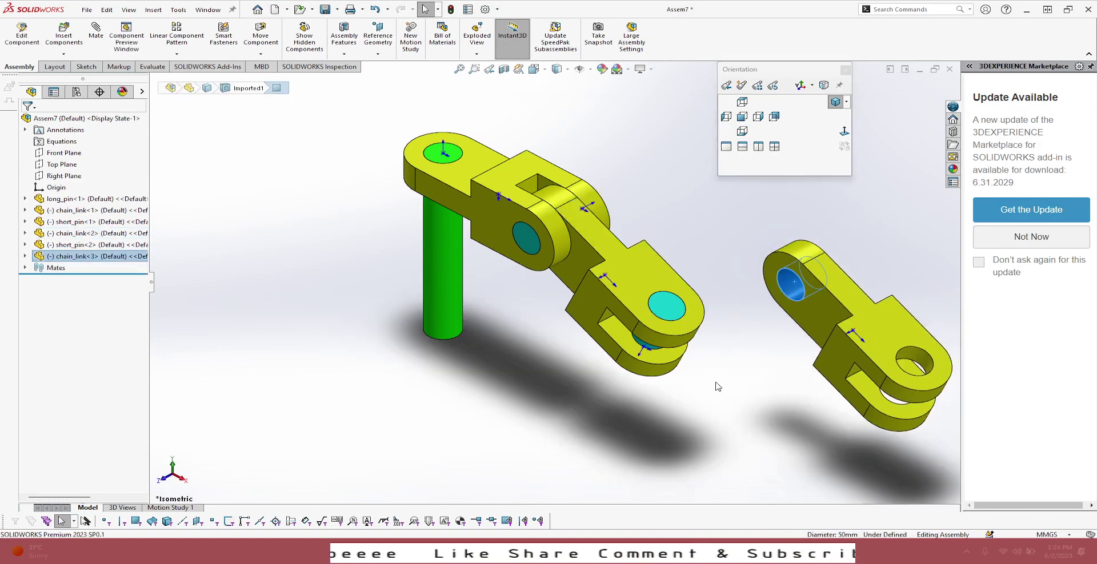
pyautogui.moveTo(714, 384); pyautogui.dragTo(764, 320, button='middle')
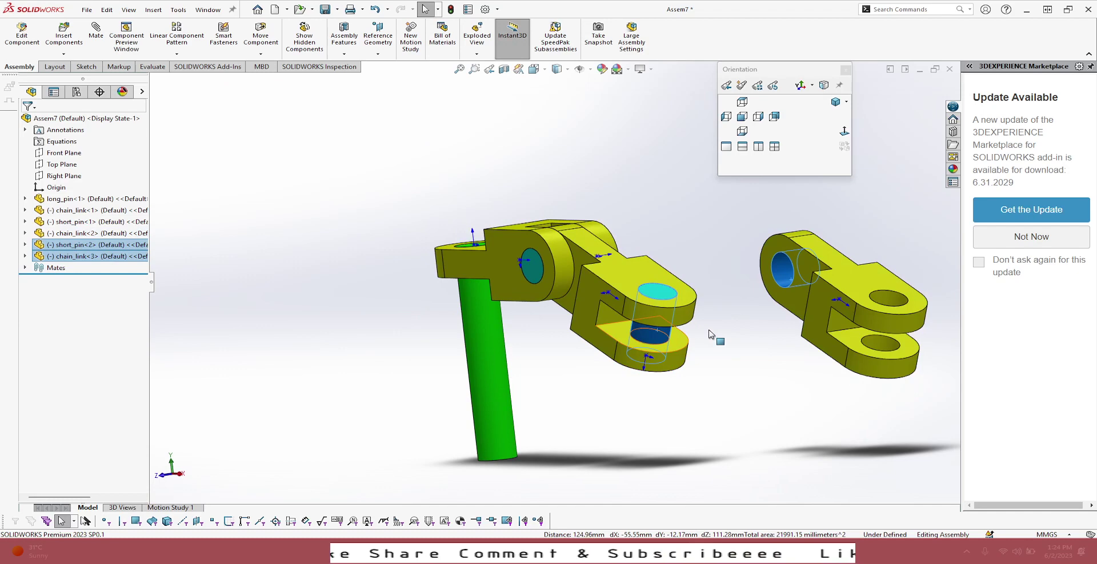
pyautogui.click(731, 322)
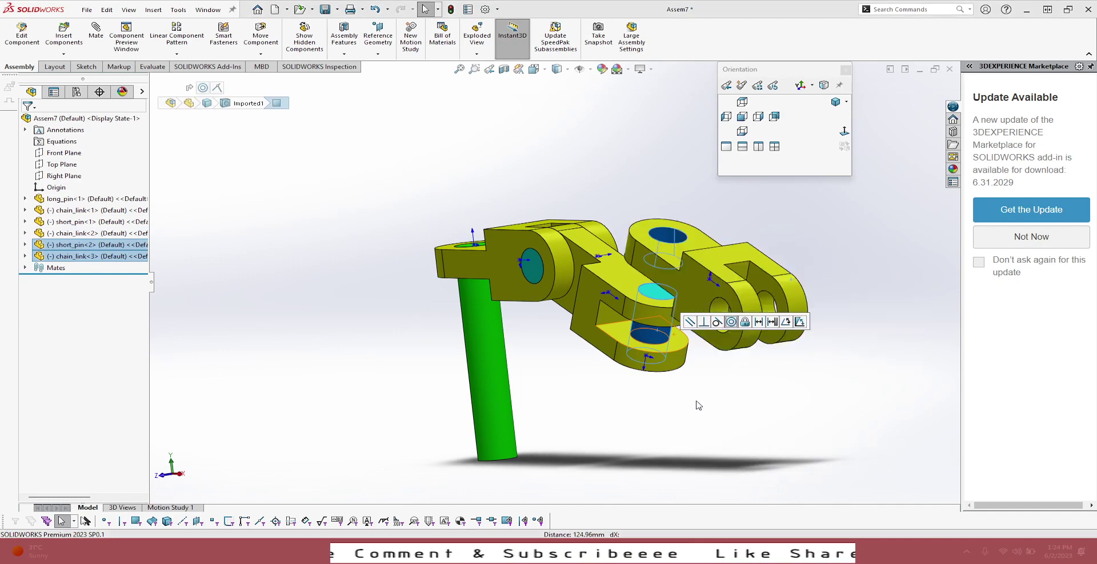
pyautogui.click(656, 434)
# Make the third link's side face coincident with the second link, then view isometric
pyautogui.click(677, 259)
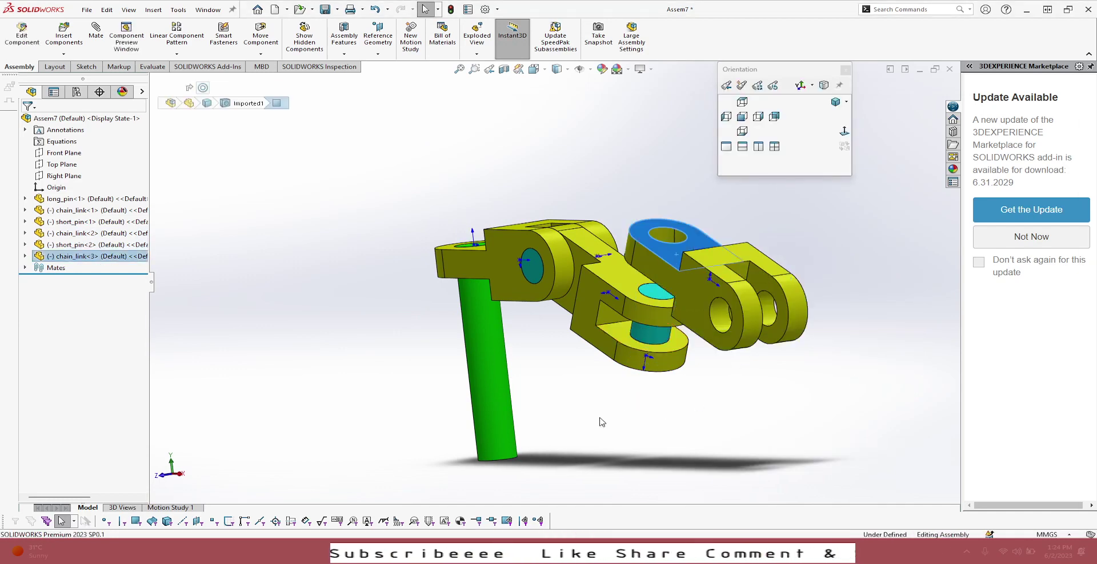
pyautogui.moveTo(599, 421); pyautogui.dragTo(628, 277, button='middle')
pyautogui.keyDown('ctrl'); pyautogui.click(628, 278); pyautogui.keyUp('ctrl')
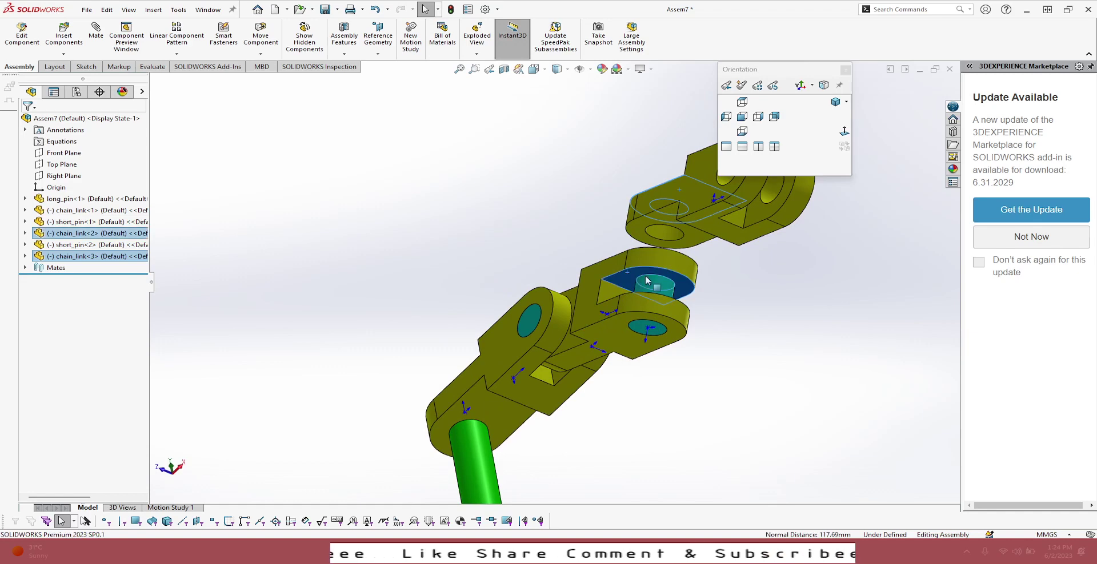
pyautogui.click(659, 263)
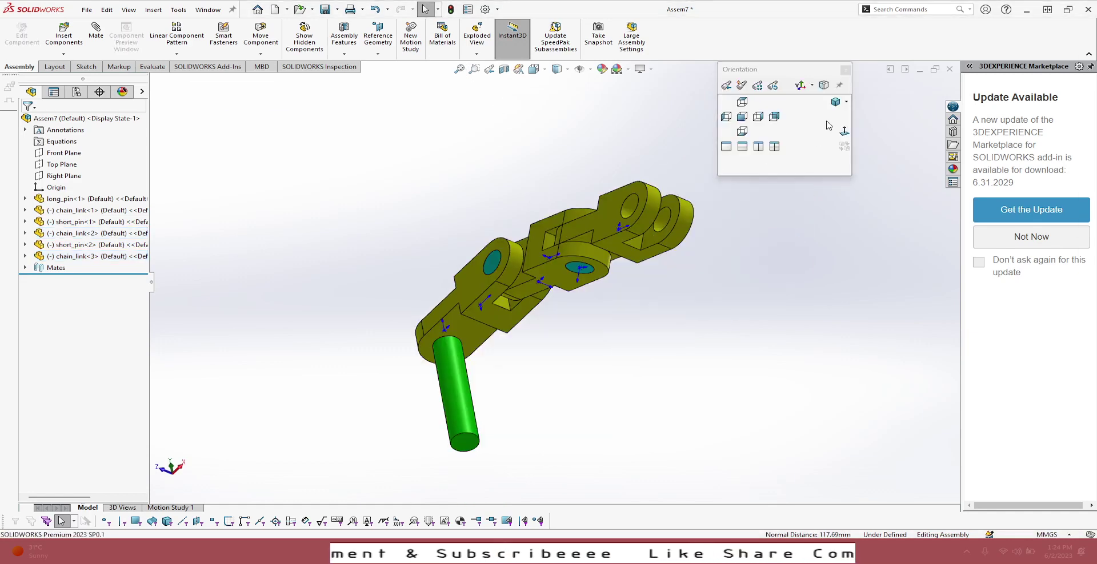
pyautogui.click(835, 102)
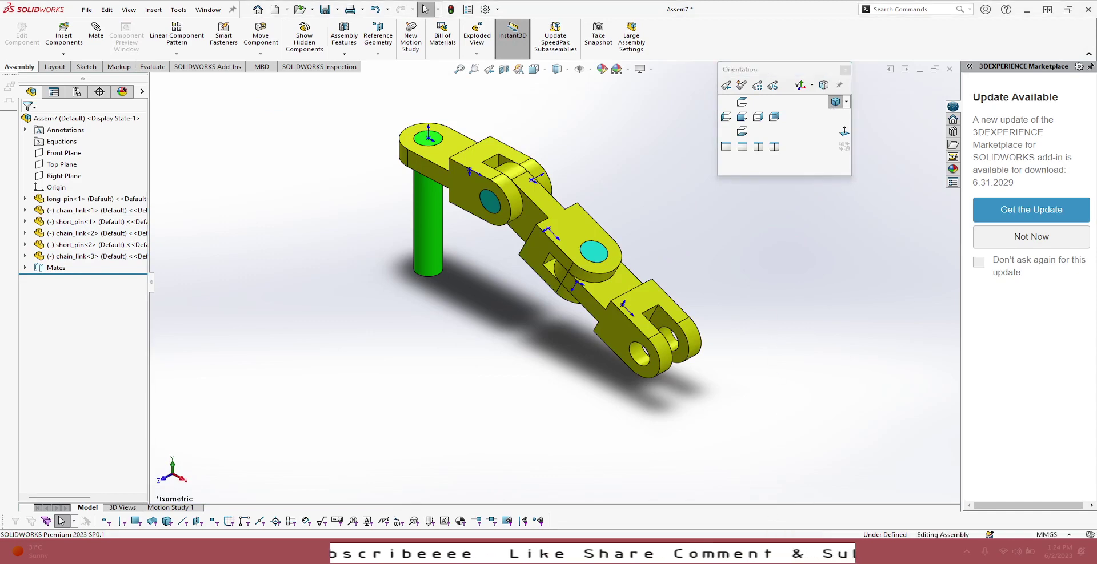
# Check the exam drawing and swing chain_link<3> to a new angle about its pin
pyautogui.click(749, 497)
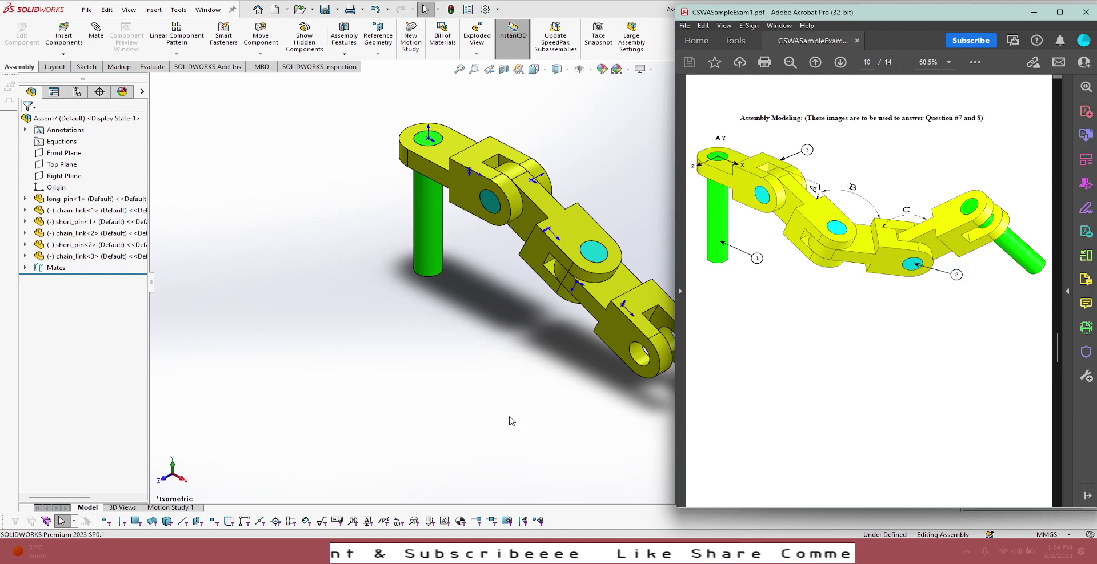
pyautogui.click(466, 401)
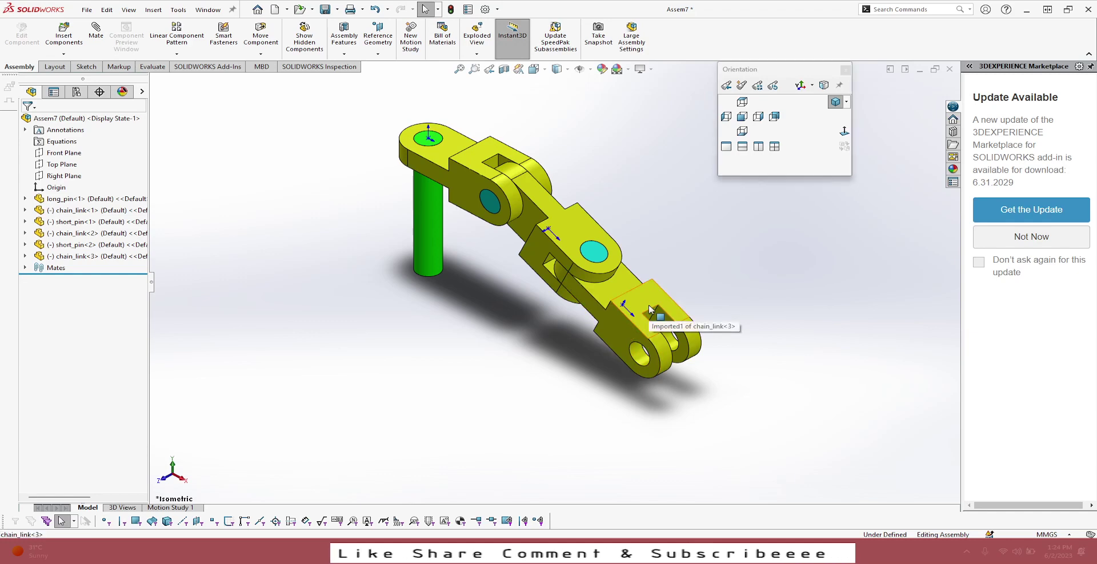
pyautogui.moveTo(650, 310); pyautogui.dragTo(682, 288)
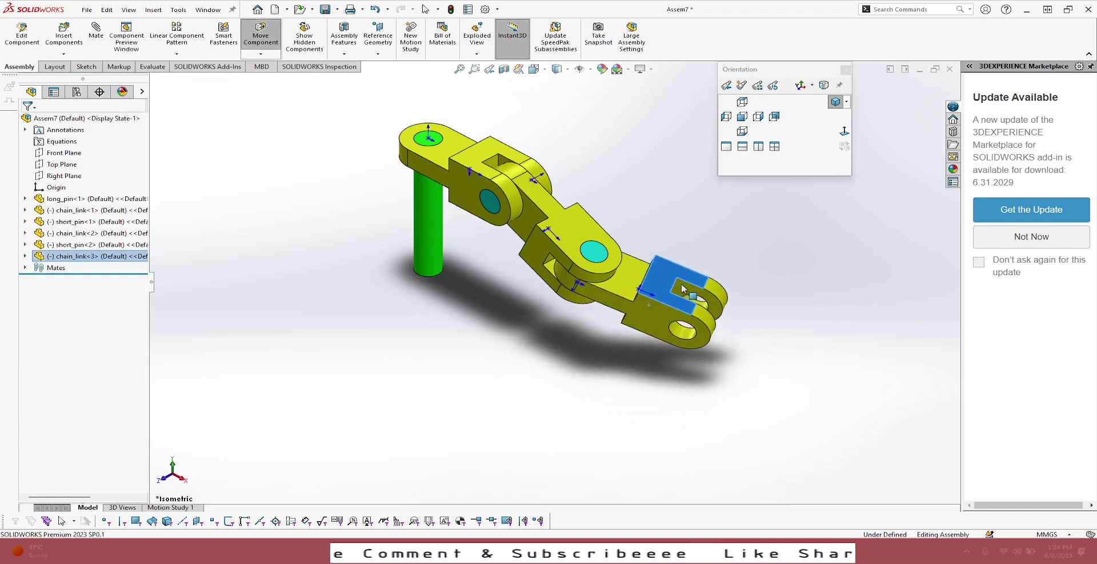
pyautogui.click(612, 421)
pyautogui.hotkey('alt', 'Tab')
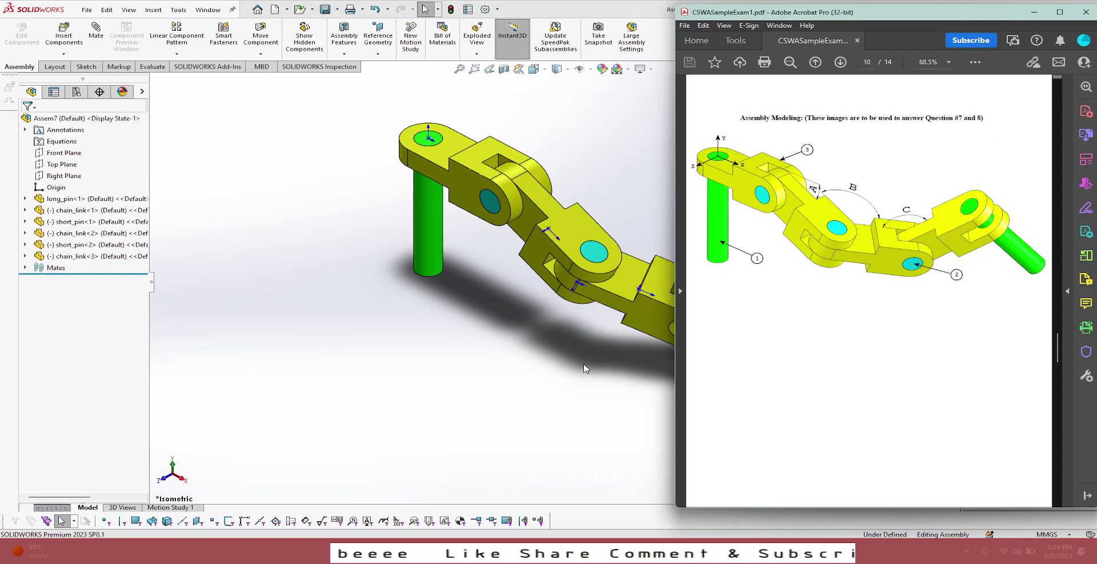
pyautogui.click(507, 417)
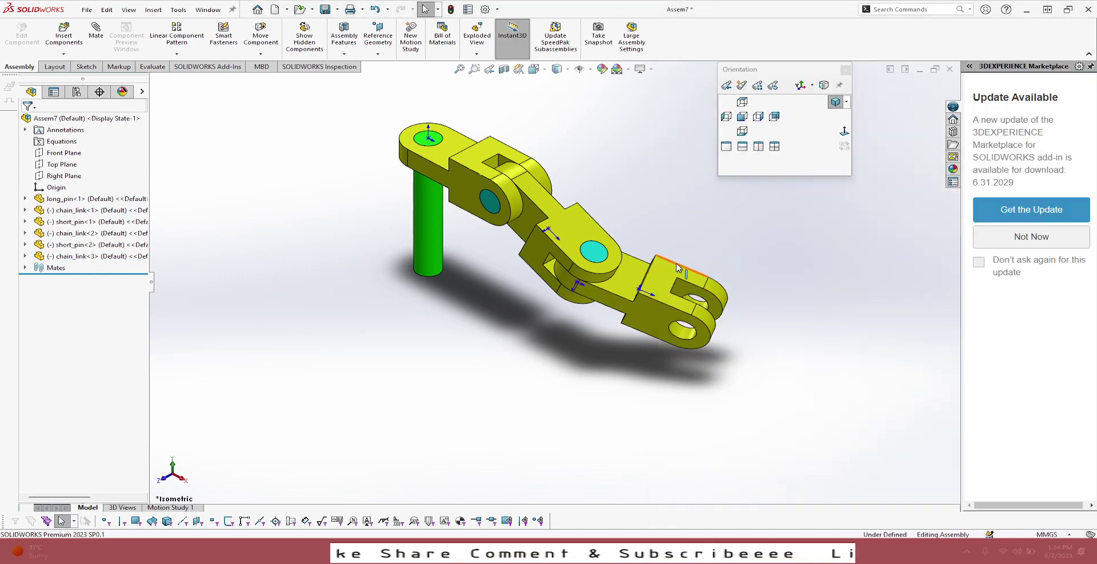
pyautogui.click(96, 32)
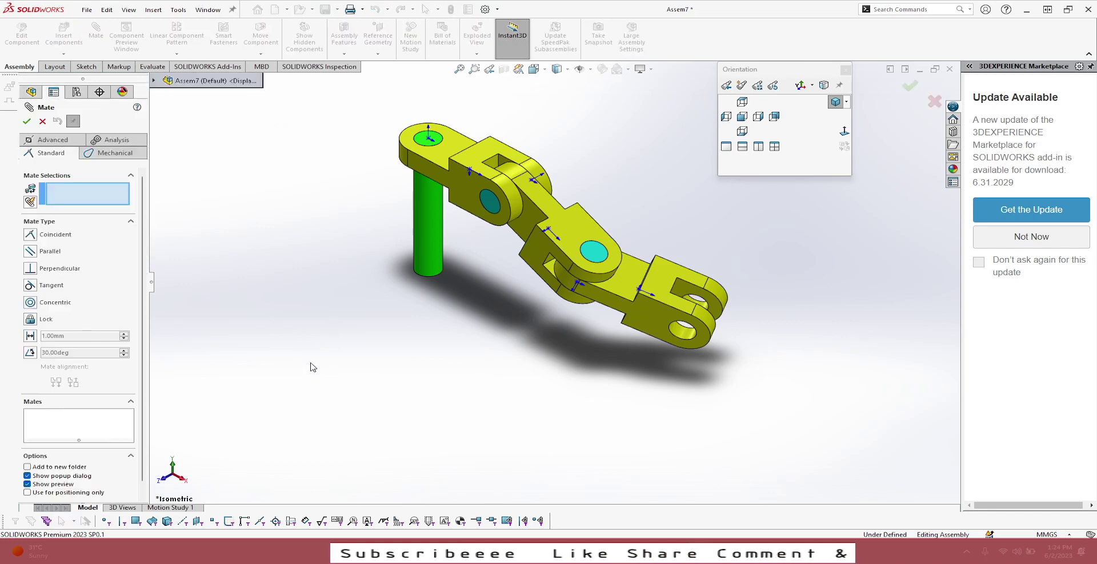
# Add a 125° angle mate between edges of chain_link<2> and chain_link<3>
pyautogui.click(604, 234)
pyautogui.click(683, 268)
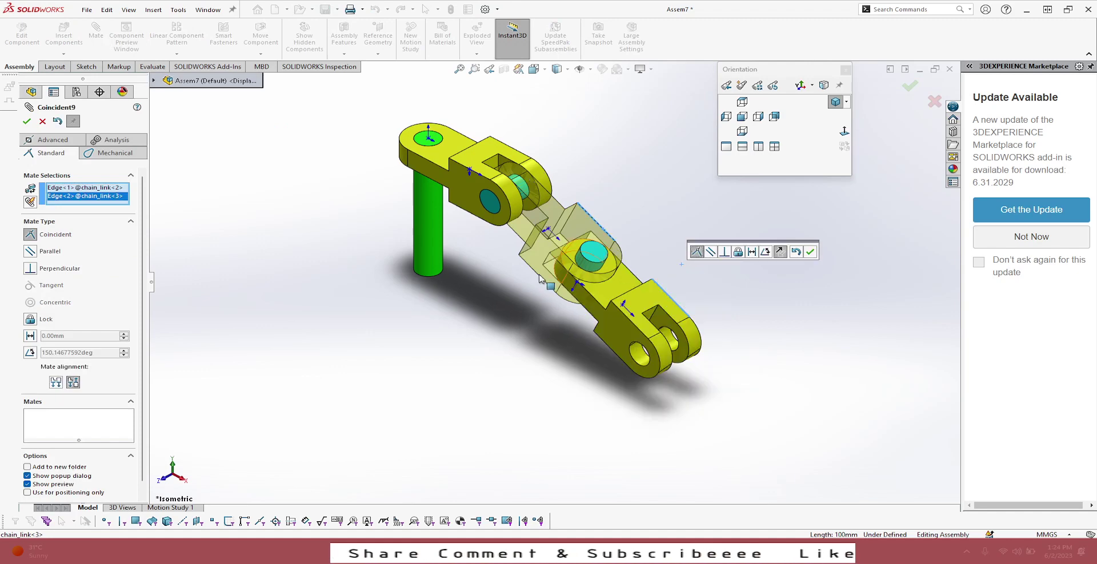
pyautogui.click(30, 353)
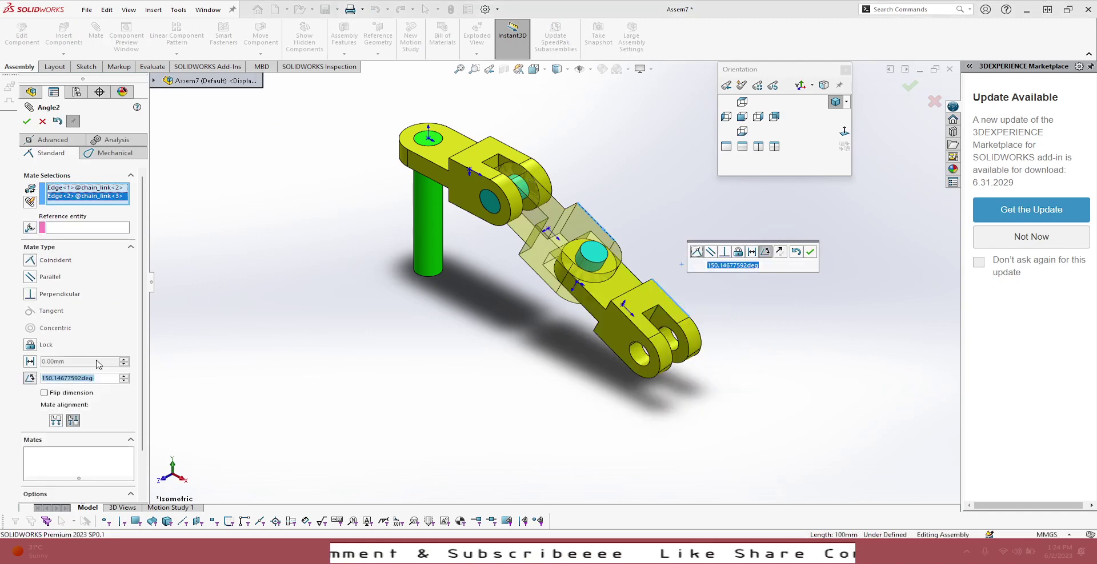
pyautogui.hotkey('alt', 'Tab')
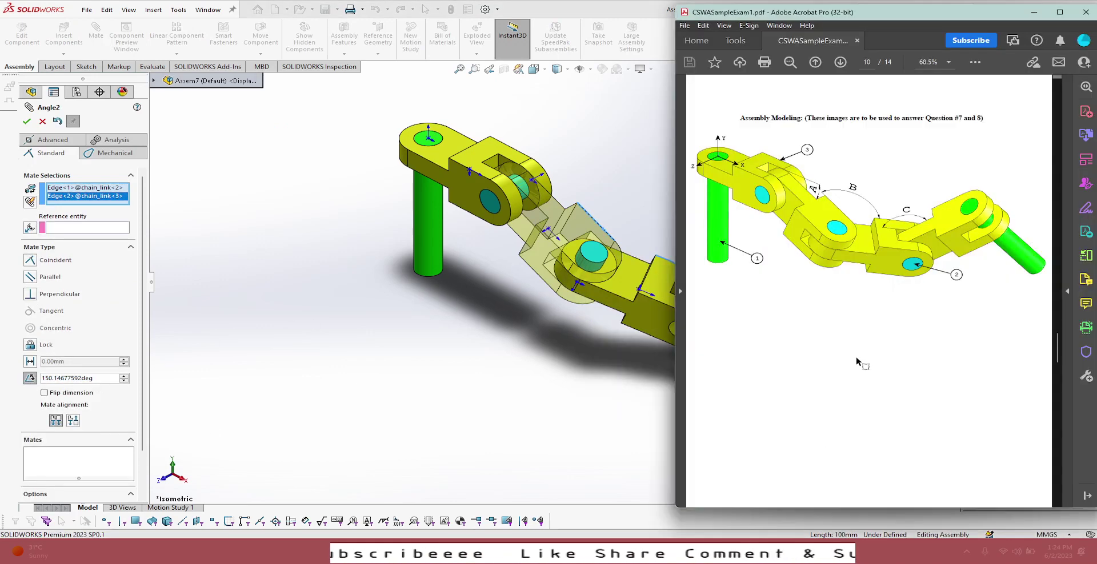
pyautogui.scroll(-2, 857, 362)
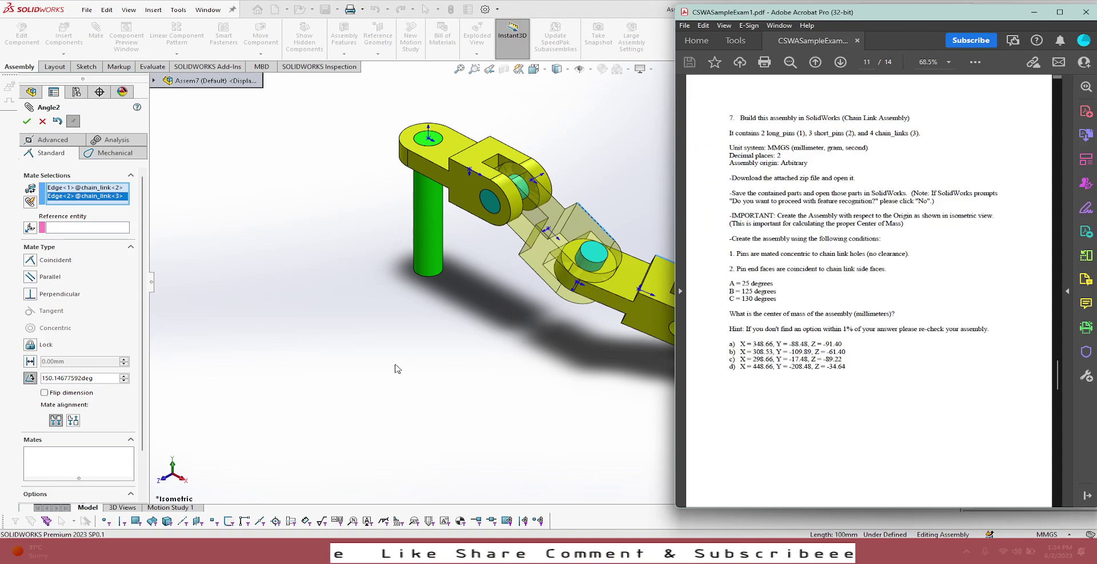
pyautogui.click(77, 377)
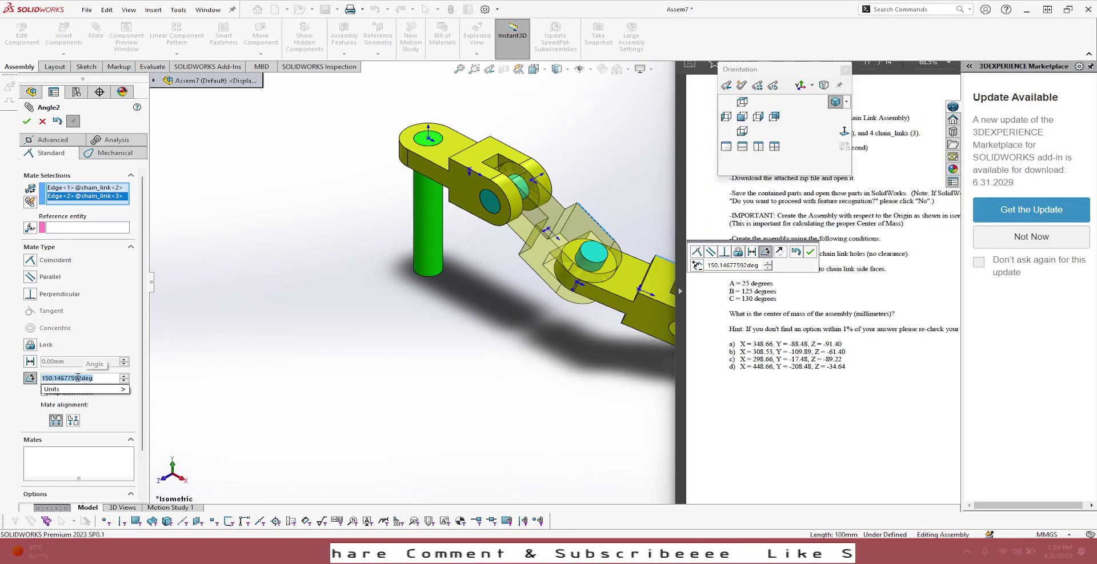
pyautogui.write('125')
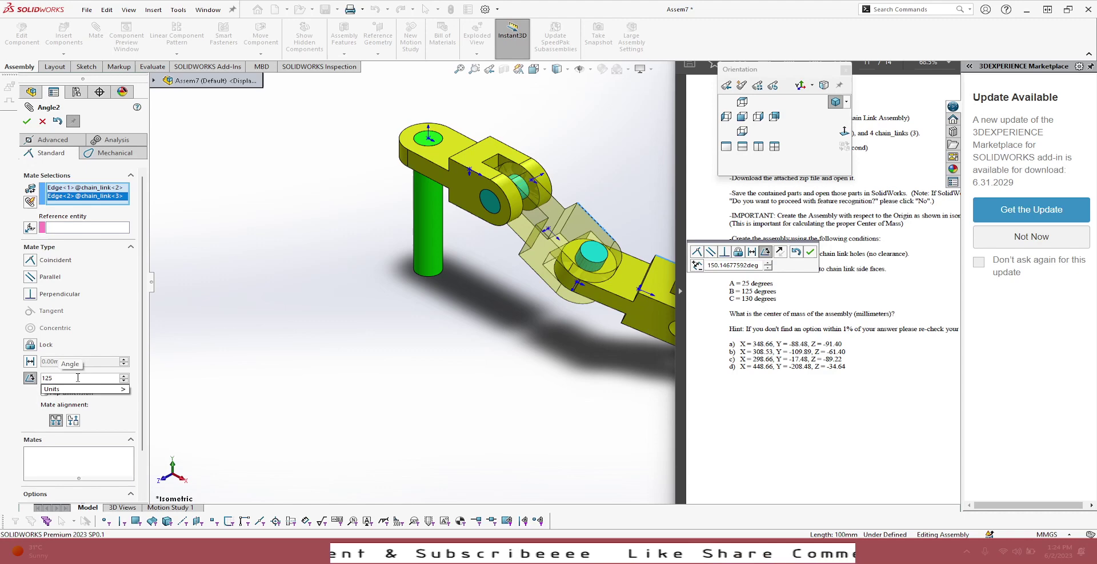
pyautogui.press('Return')
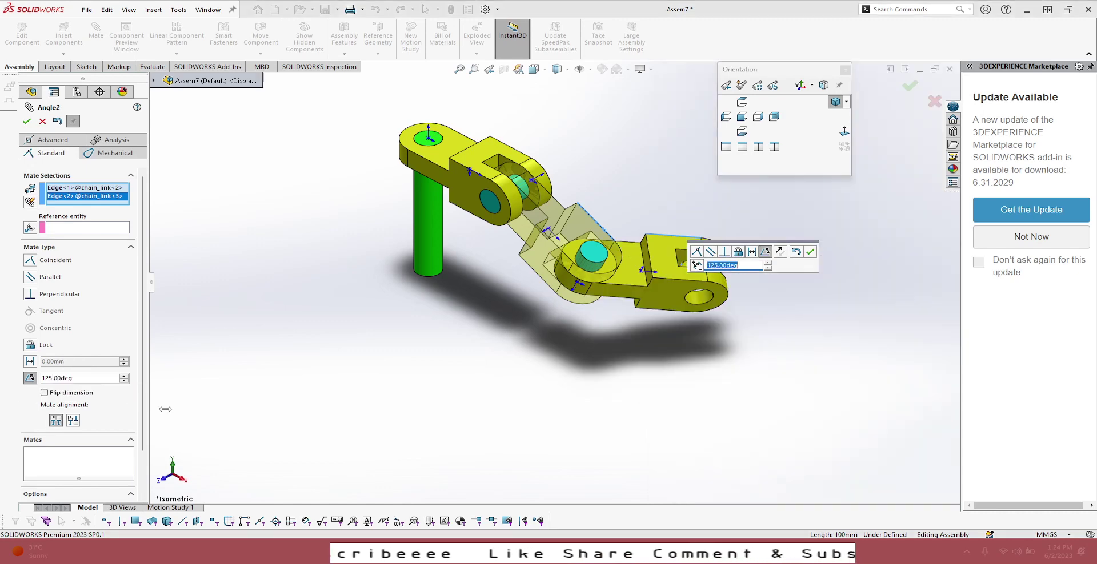
pyautogui.click(28, 123)
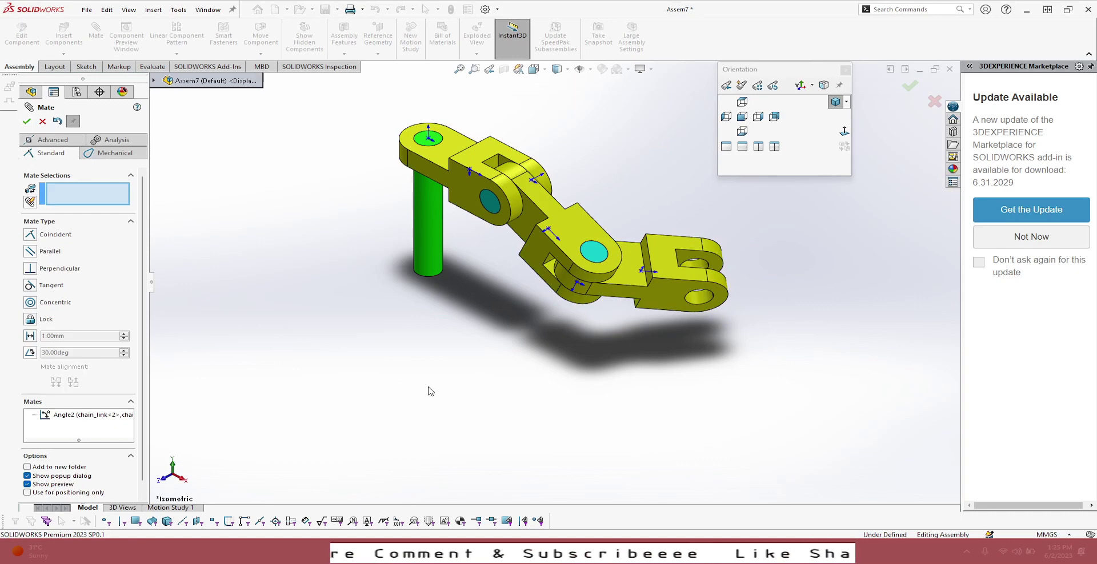
# Close the Mate panel, review the exam PDF, and drag the third short pin clear
pyautogui.press('Escape')
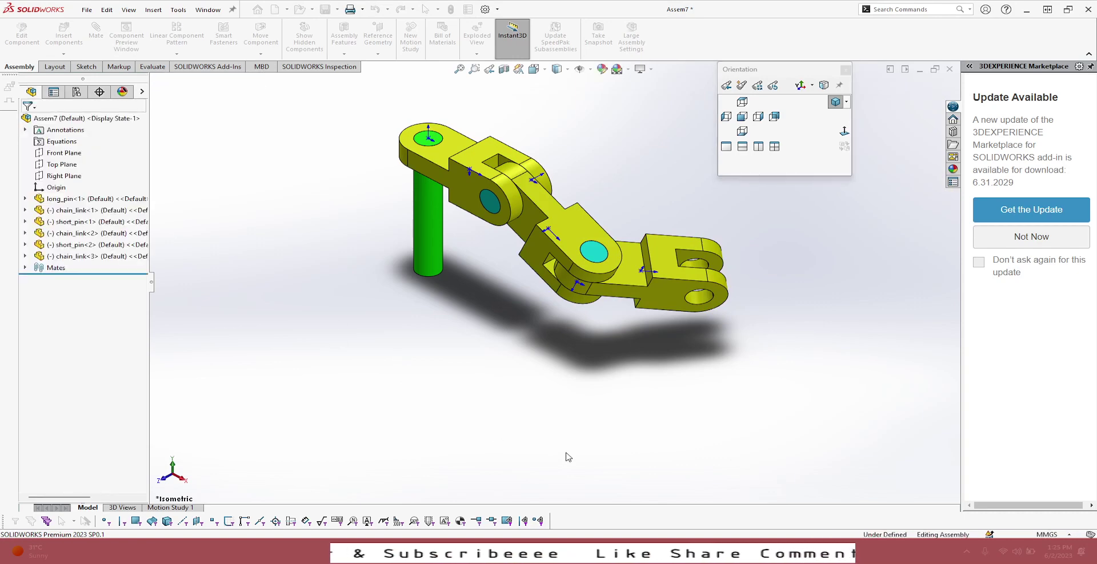
pyautogui.hotkey('alt', 'Tab')
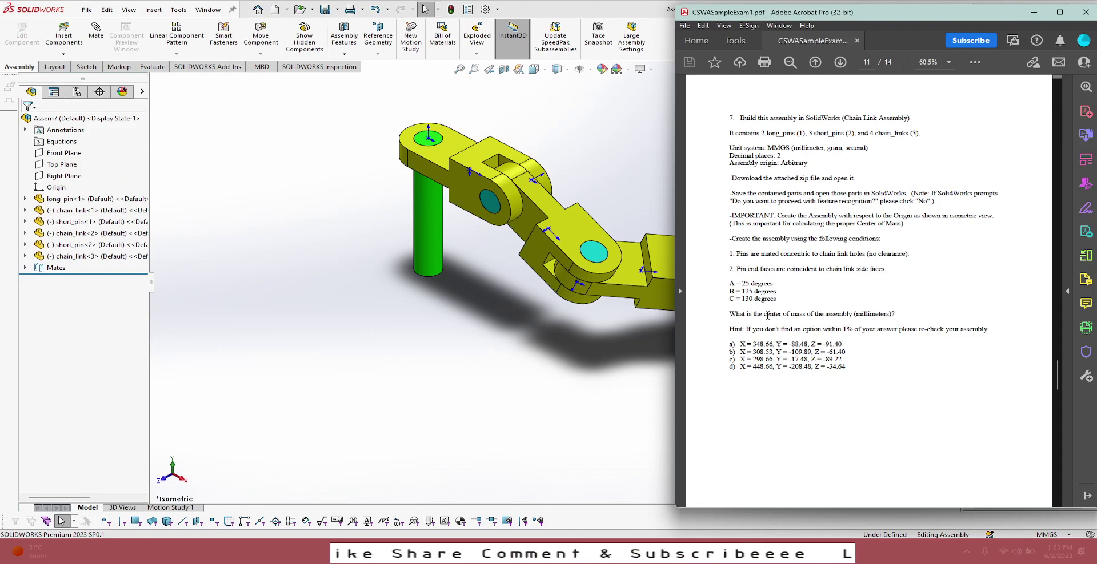
pyautogui.scroll(2, 767, 315)
pyautogui.scroll(-1, 769, 320)
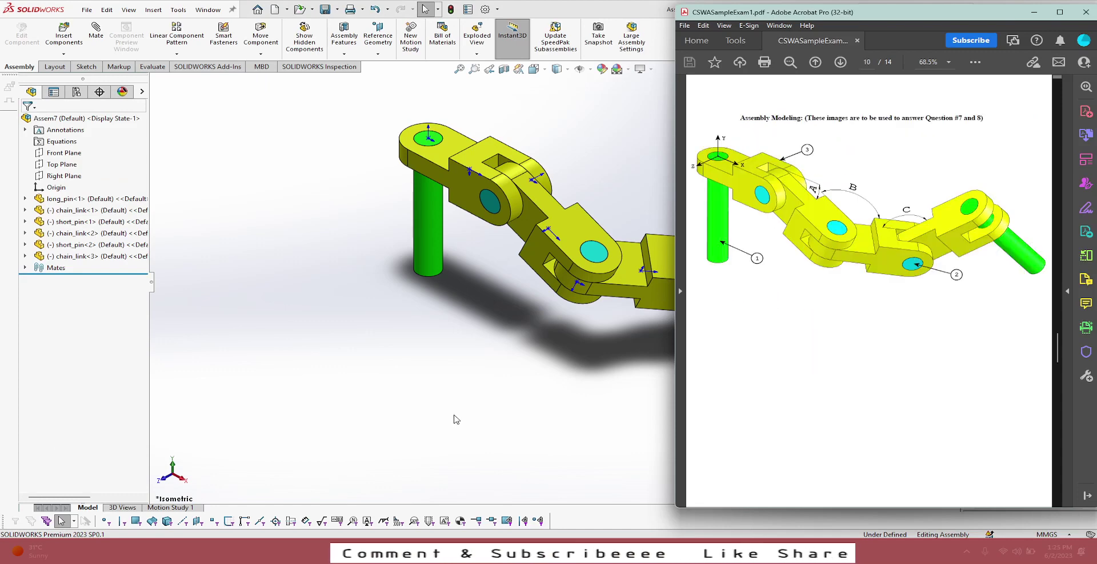
pyautogui.click(434, 411)
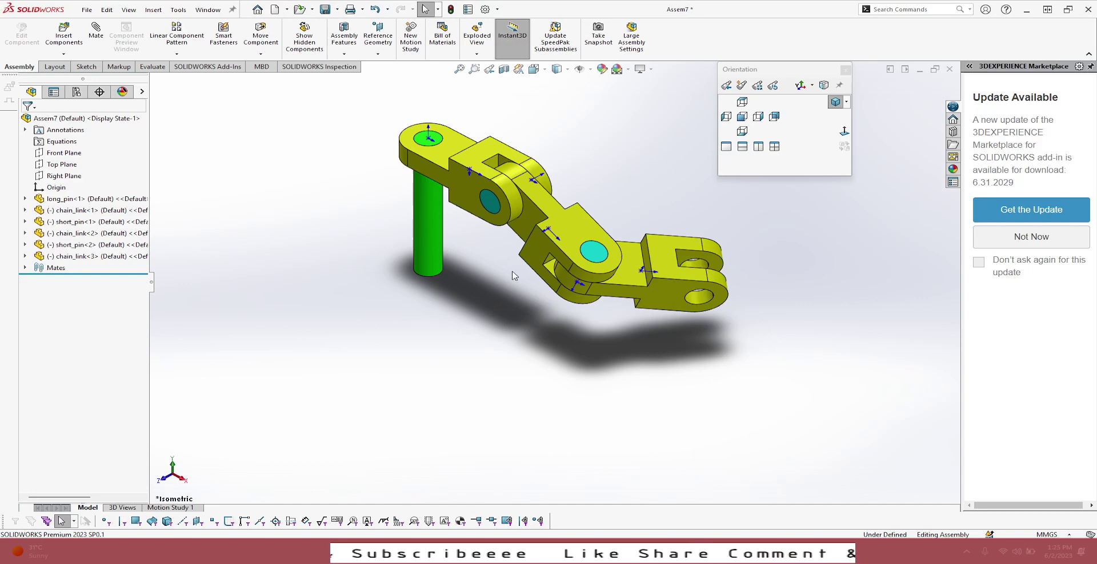
pyautogui.click(596, 253)
pyautogui.moveTo(596, 253)
pyautogui.mouseDown()
pyautogui.moveTo(745, 436)
pyautogui.moveTo(743, 380)
pyautogui.moveTo(695, 300)
pyautogui.mouseUp()
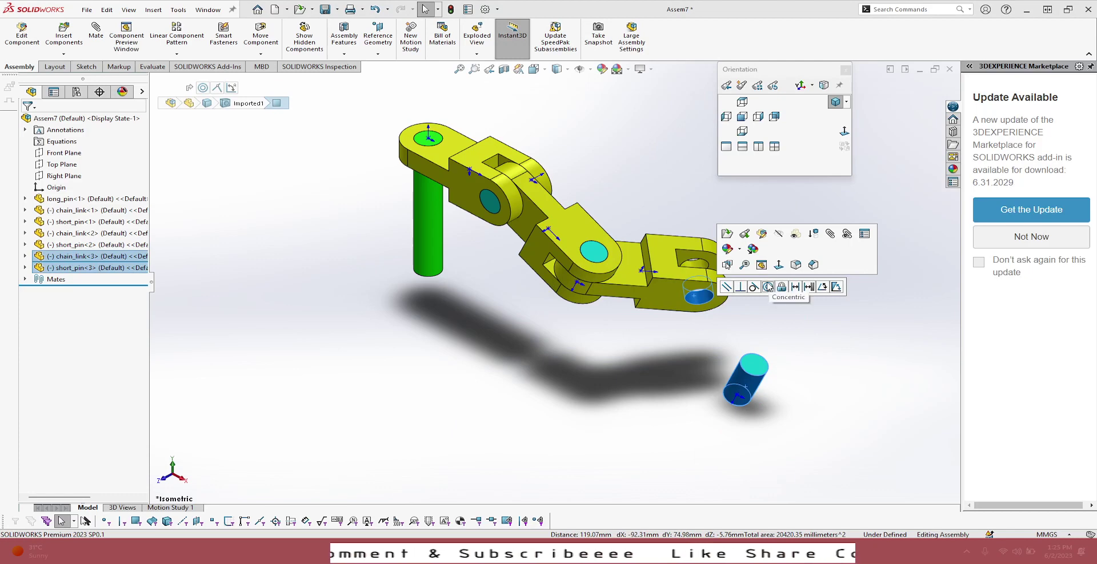
# Mate the third short pin concentric with chain_link<3>'s end hole and zoom to fit
pyautogui.press('Escape')
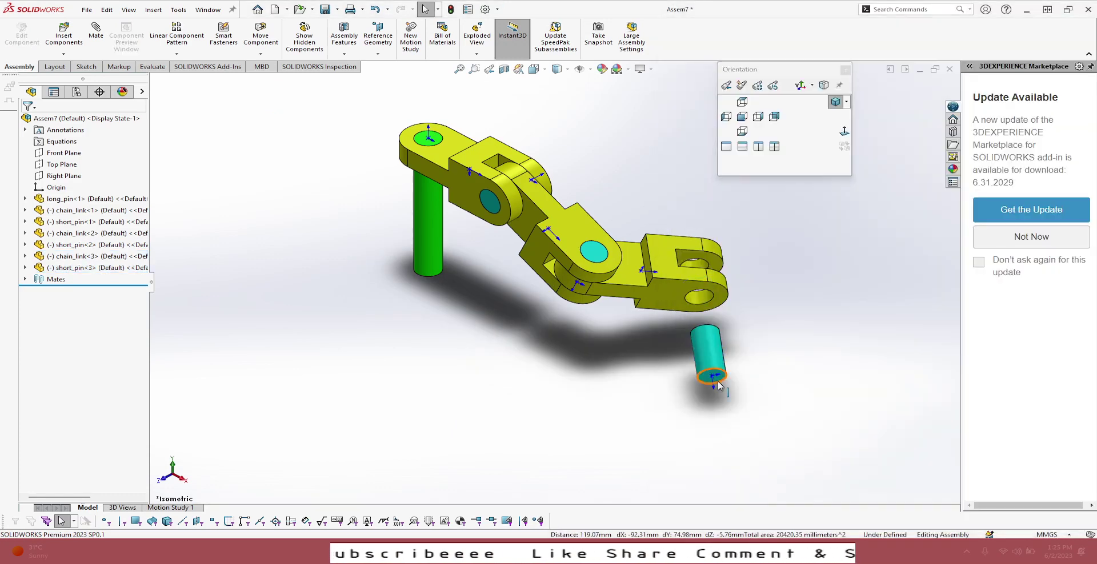
pyautogui.click(713, 379)
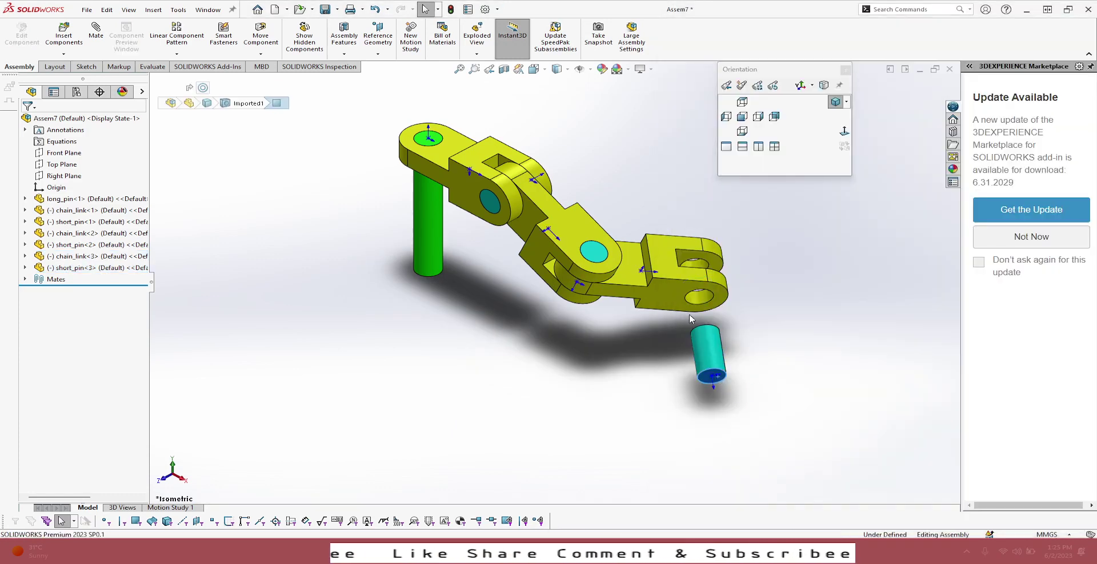
pyautogui.keyDown('ctrl'); pyautogui.click(668, 294); pyautogui.keyUp('ctrl')
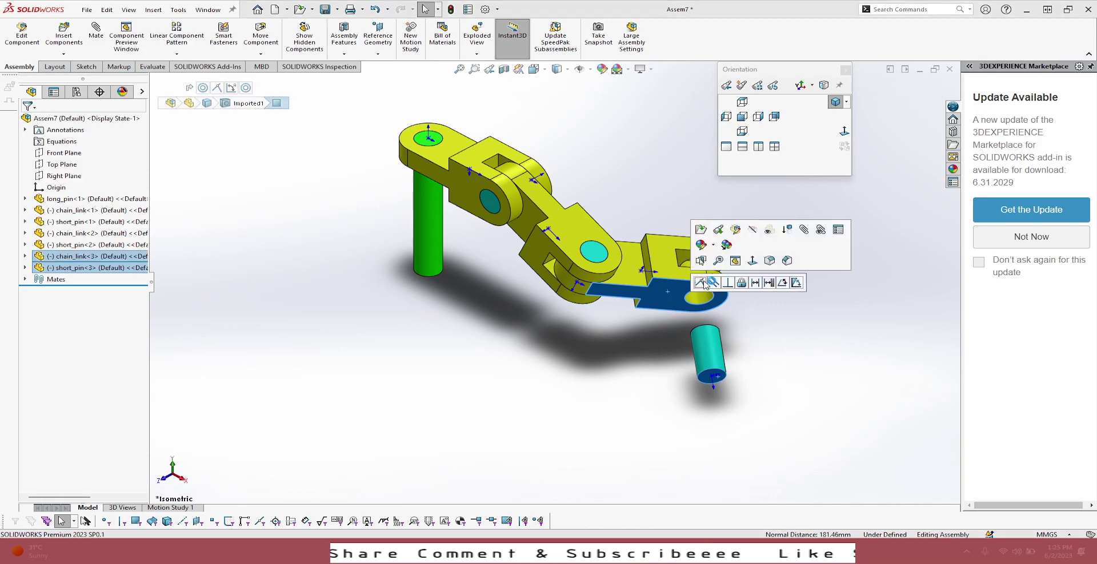
pyautogui.click(709, 283)
pyautogui.click(597, 380)
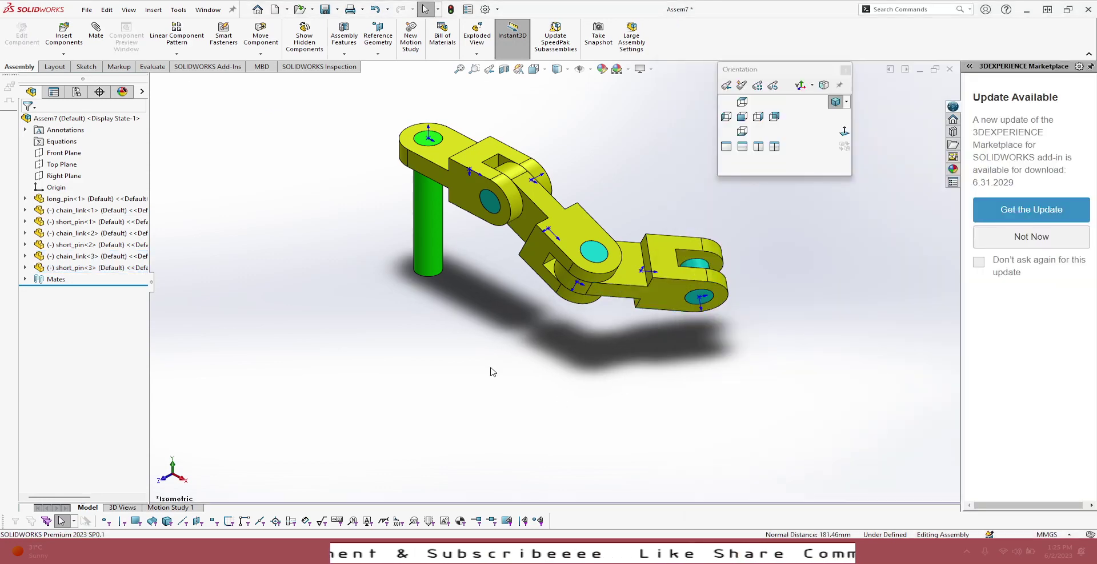
pyautogui.click(458, 71)
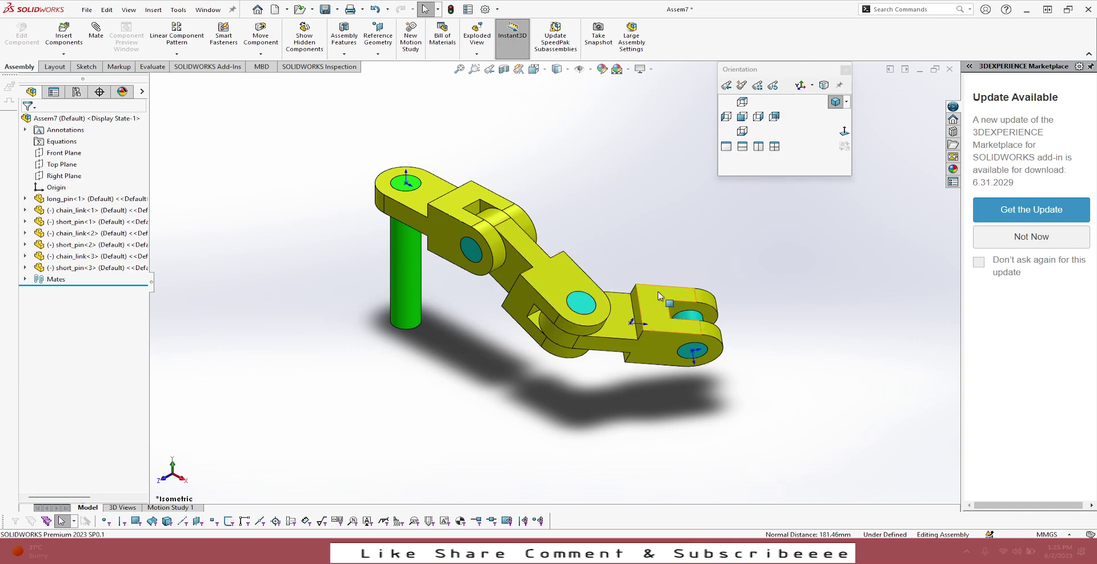
# Add a fourth chain link concentric with the third link's end hole
pyautogui.moveTo(666, 306)
pyautogui.keyDown('ctrl'); pyautogui.mouseDown()
pyautogui.moveTo(851, 329)
pyautogui.moveTo(837, 351)
pyautogui.mouseUp(); pyautogui.keyUp('ctrl')
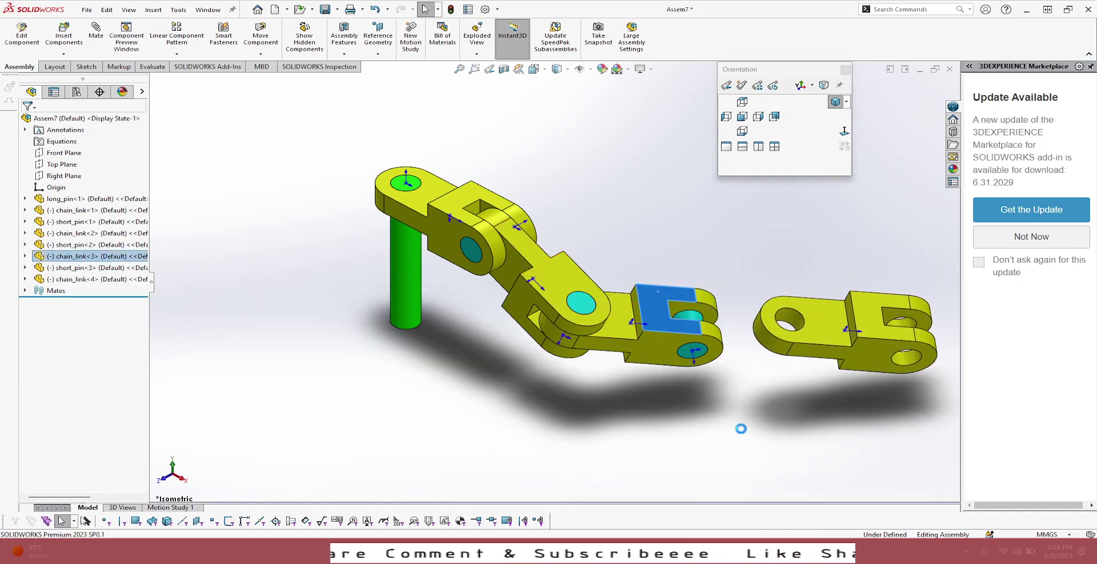
pyautogui.keyDown('alt'); pyautogui.moveTo(791, 321); pyautogui.dragTo(690, 320); pyautogui.keyUp('alt')
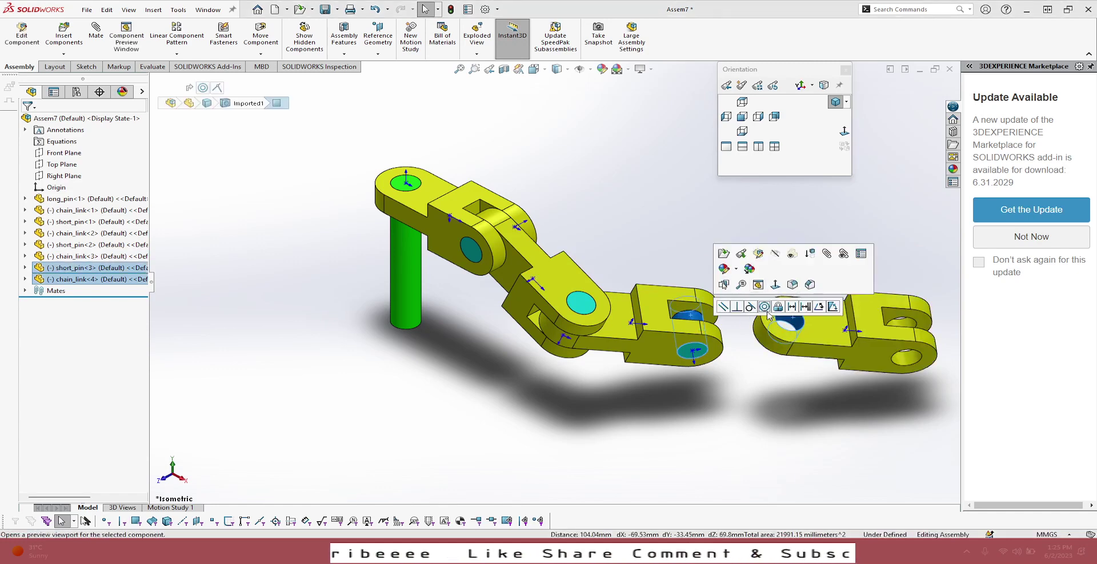
pyautogui.click(768, 316)
pyautogui.click(683, 232)
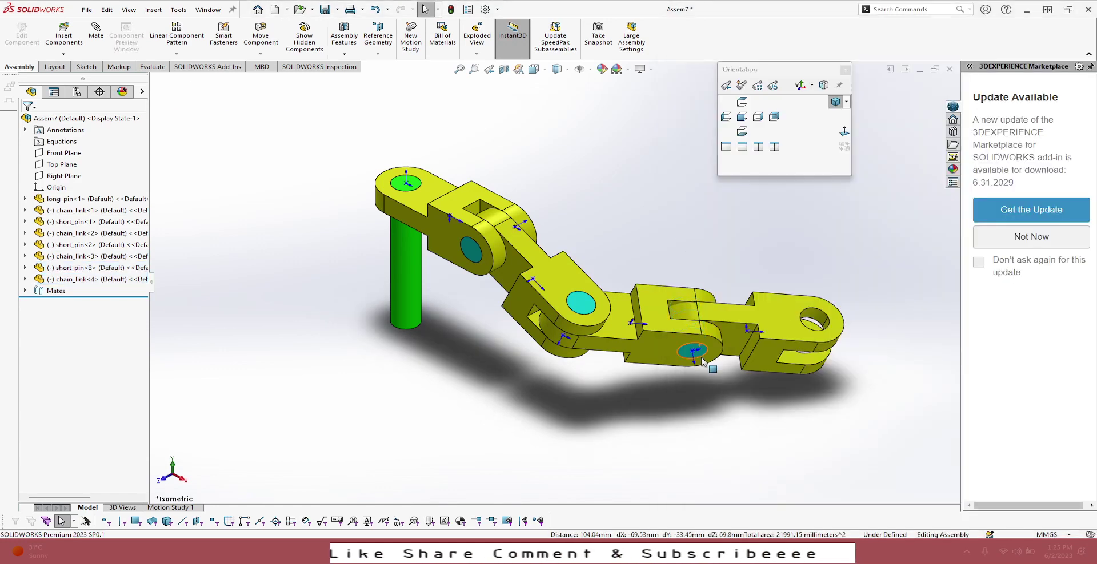
pyautogui.scroll(-5, 703, 362)
# Inspect the new joint, return to isometric view, and compare with the exam PDF
pyautogui.click(681, 222)
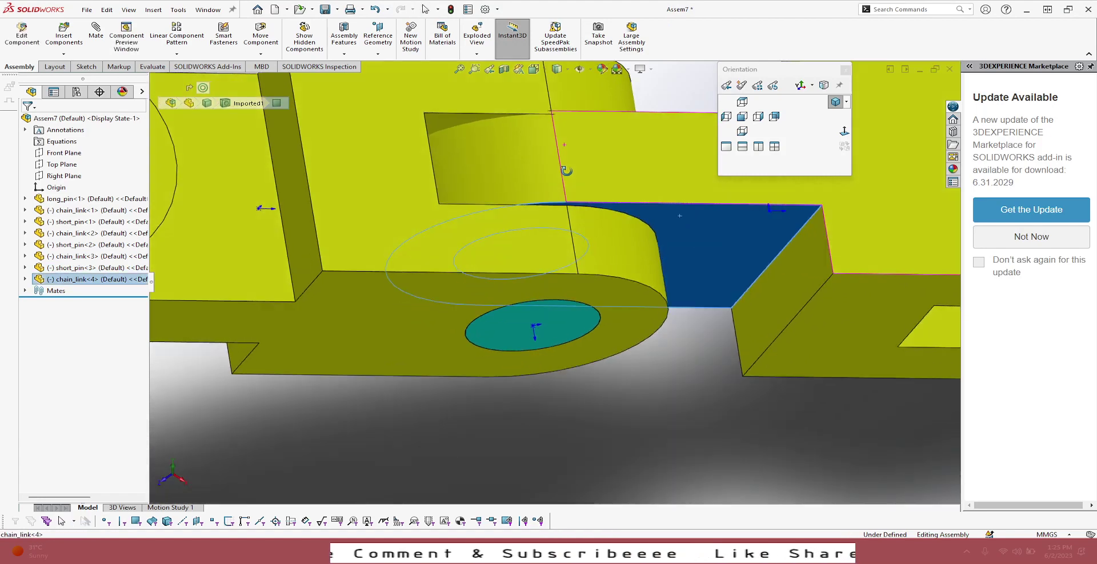
pyautogui.moveTo(565, 171); pyautogui.dragTo(510, 237, button='middle')
pyautogui.keyDown('ctrl'); pyautogui.click(511, 237); pyautogui.keyUp('ctrl')
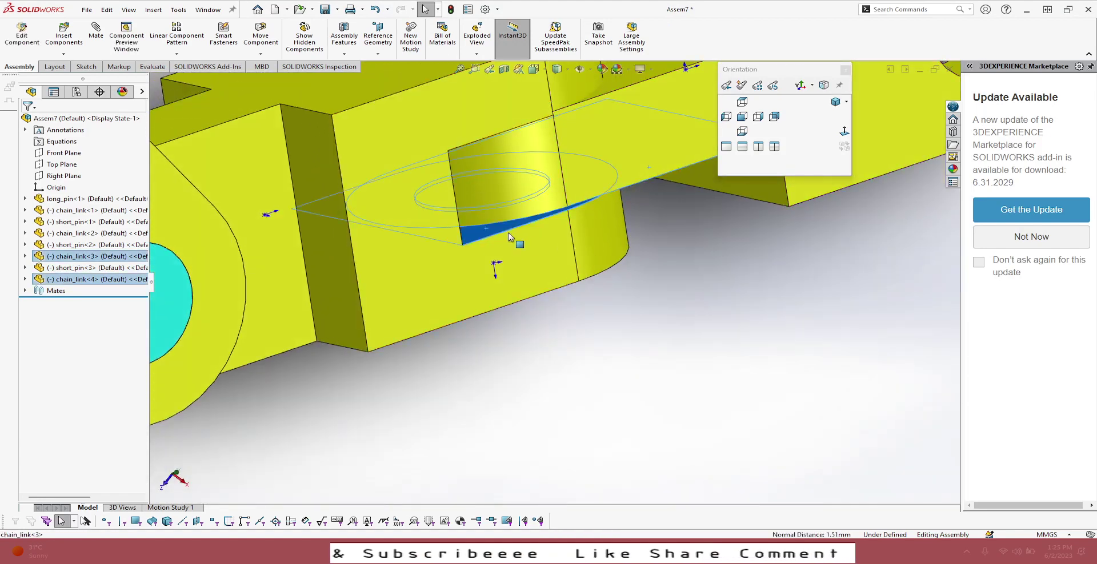
pyautogui.keyDown('ctrl'); pyautogui.click(538, 247); pyautogui.keyUp('ctrl')
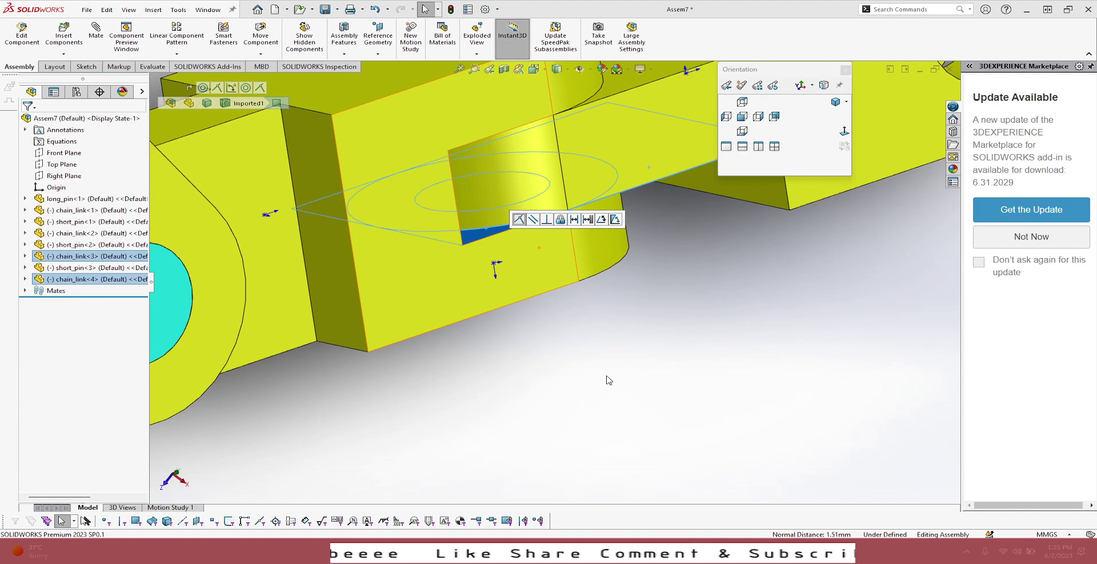
pyautogui.click(572, 383)
pyautogui.moveTo(561, 384); pyautogui.dragTo(520, 316, button='middle')
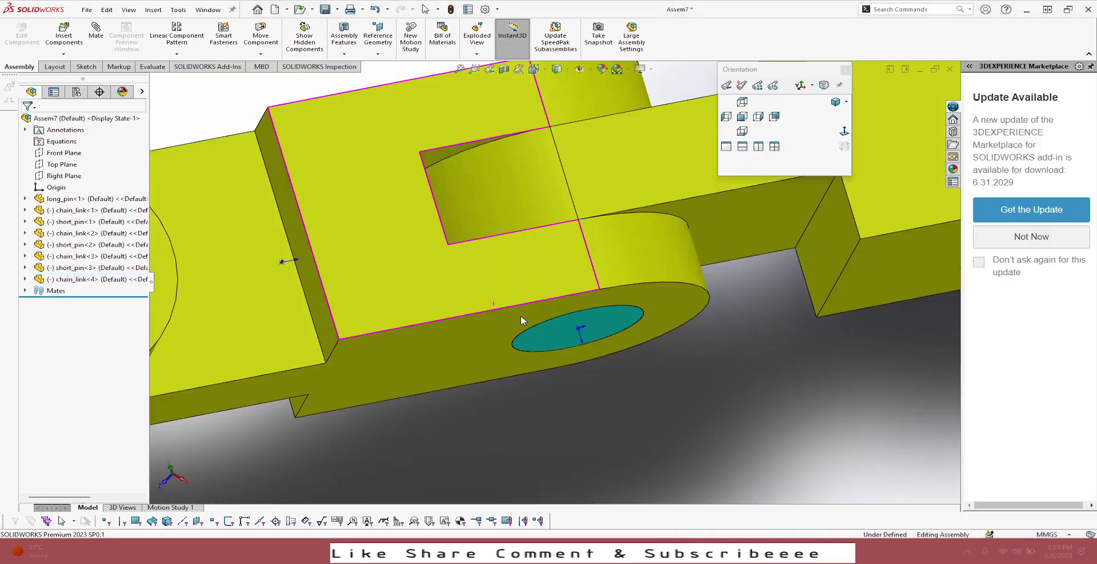
pyautogui.click(461, 69)
pyautogui.click(838, 102)
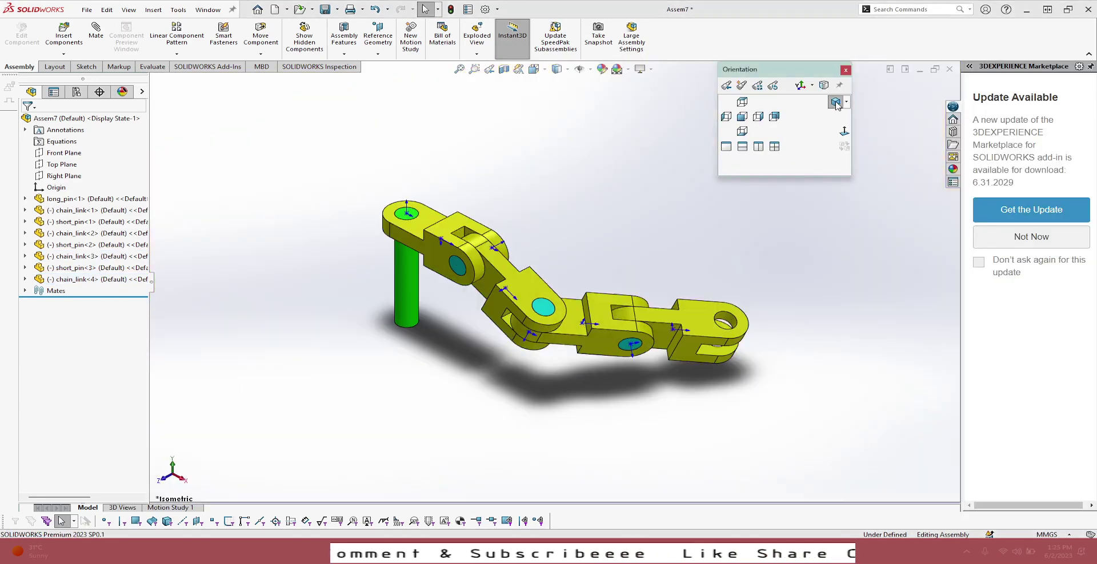
pyautogui.hotkey('alt', 'Tab')
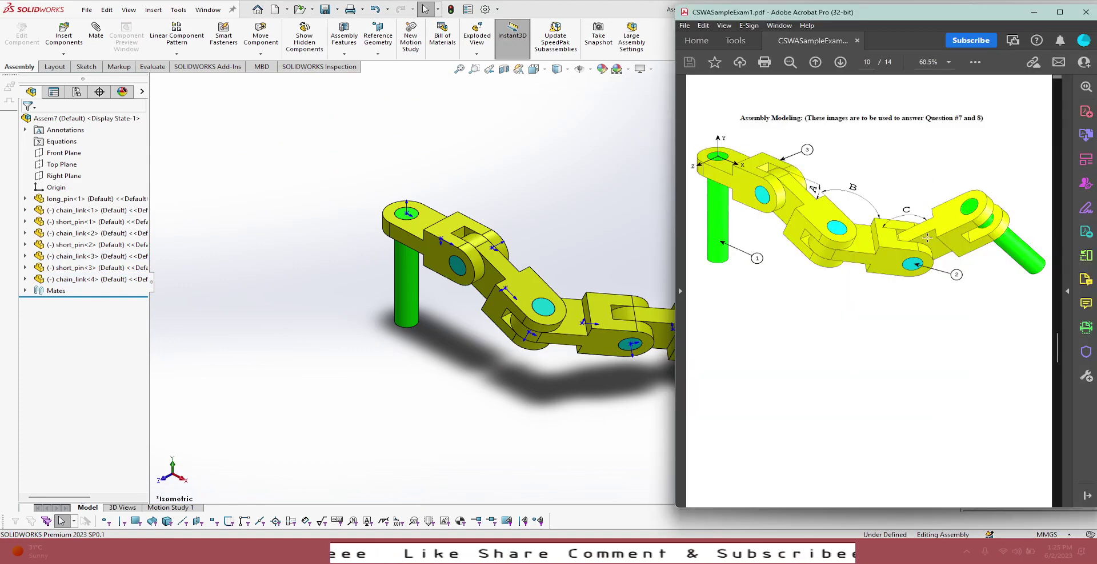
pyautogui.click(509, 459)
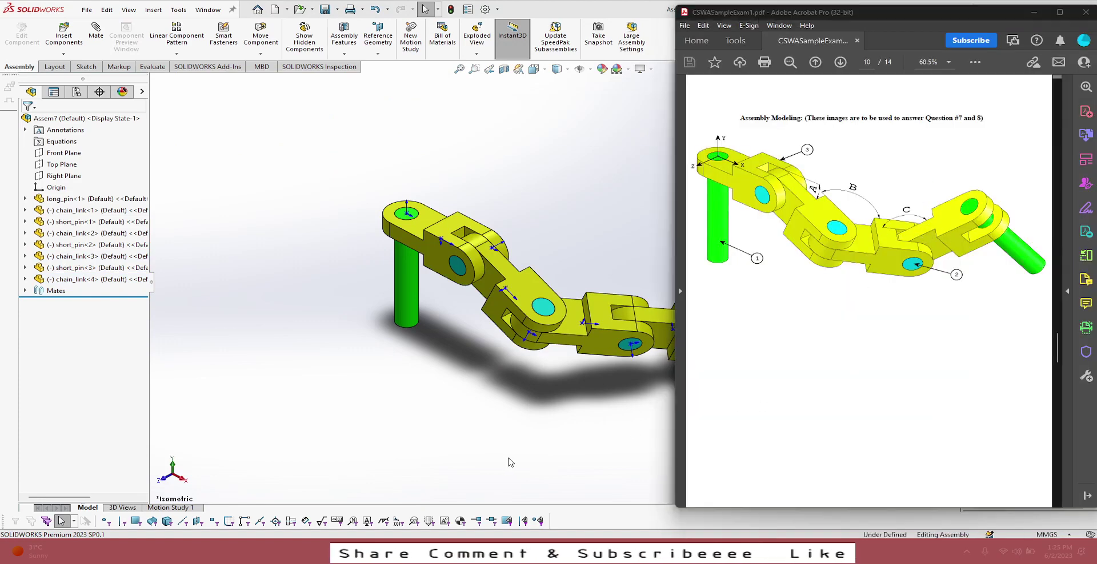
# Swing the fourth link up and fix it at 130° to the third link
pyautogui.moveTo(705, 323); pyautogui.dragTo(683, 299)
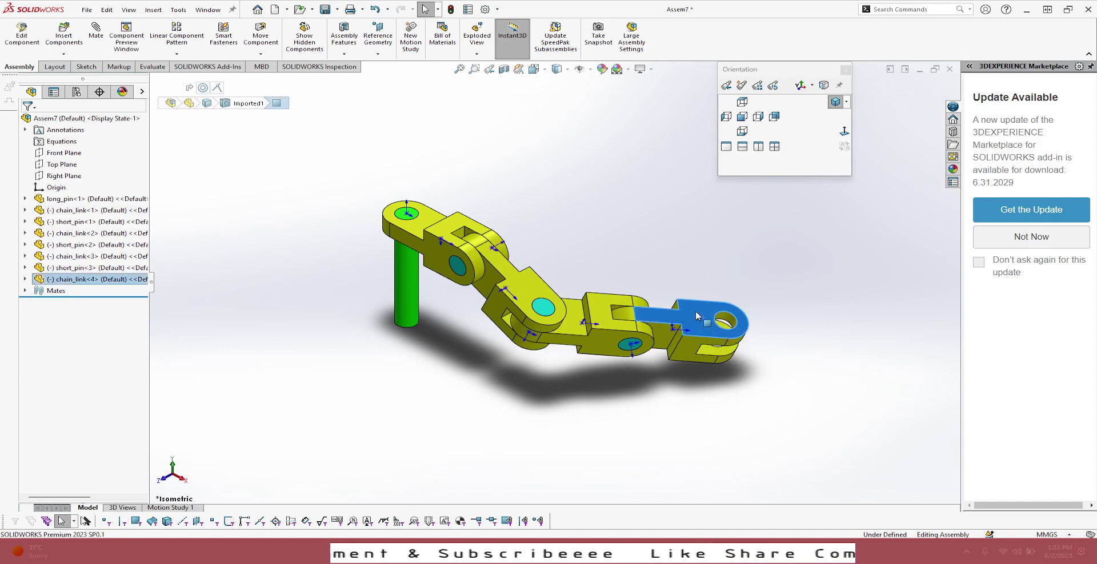
pyautogui.click(654, 421)
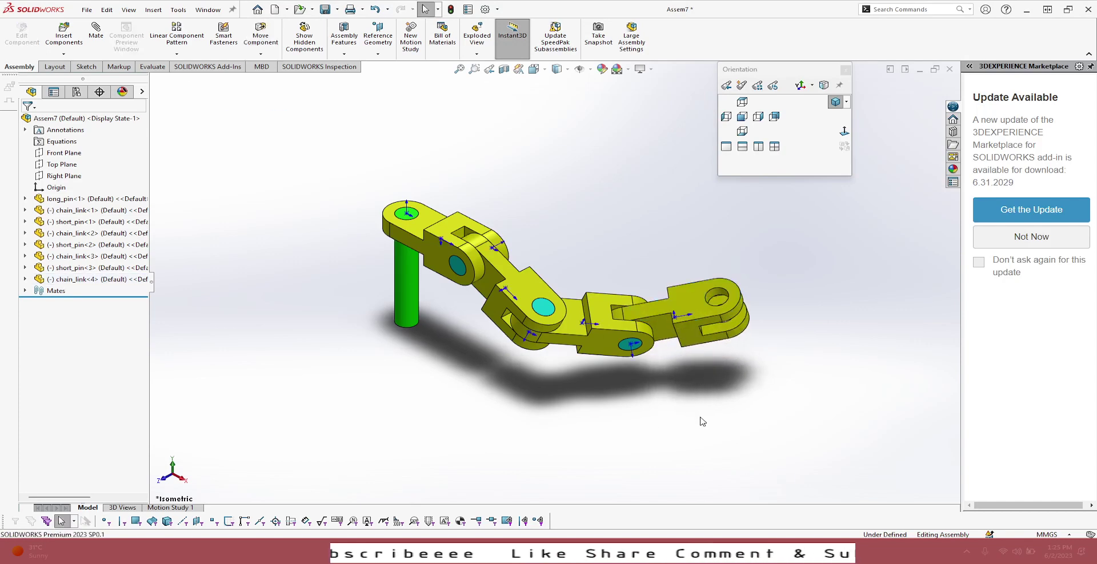
pyautogui.scroll(-3, 700, 409)
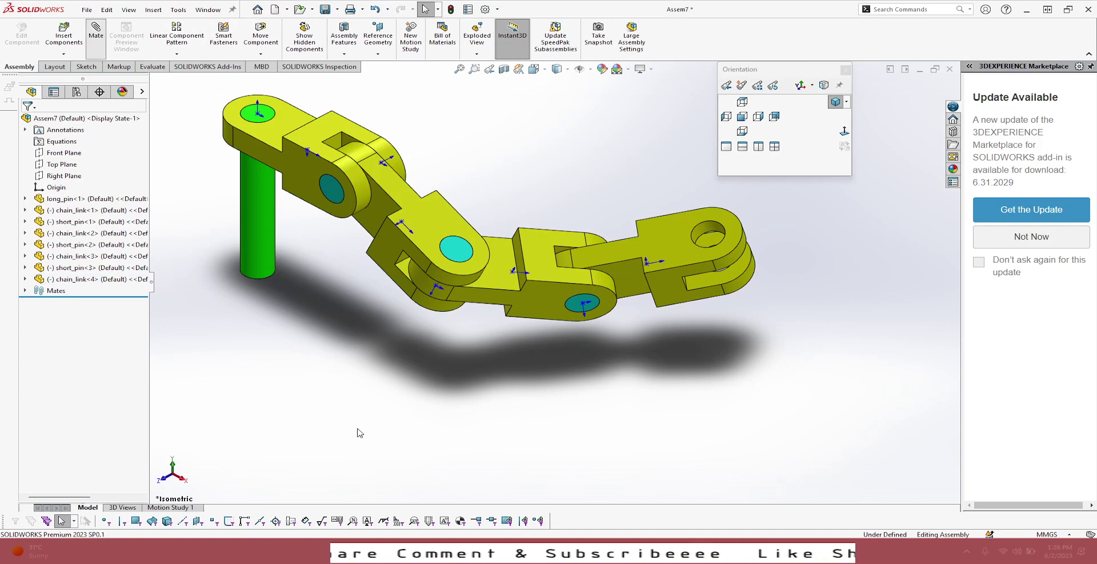
pyautogui.click(575, 251)
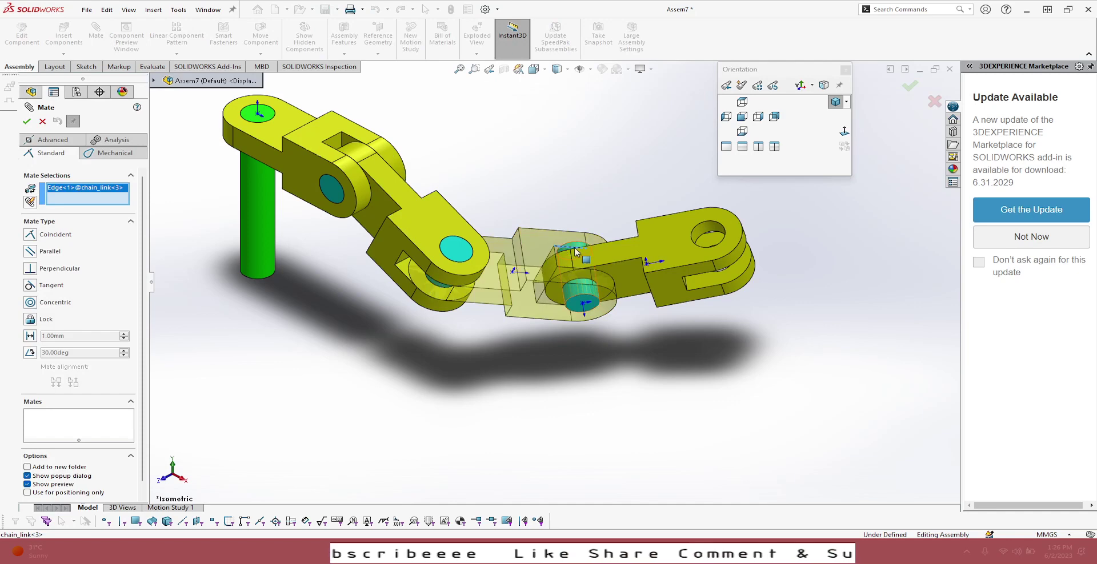
pyautogui.click(624, 244)
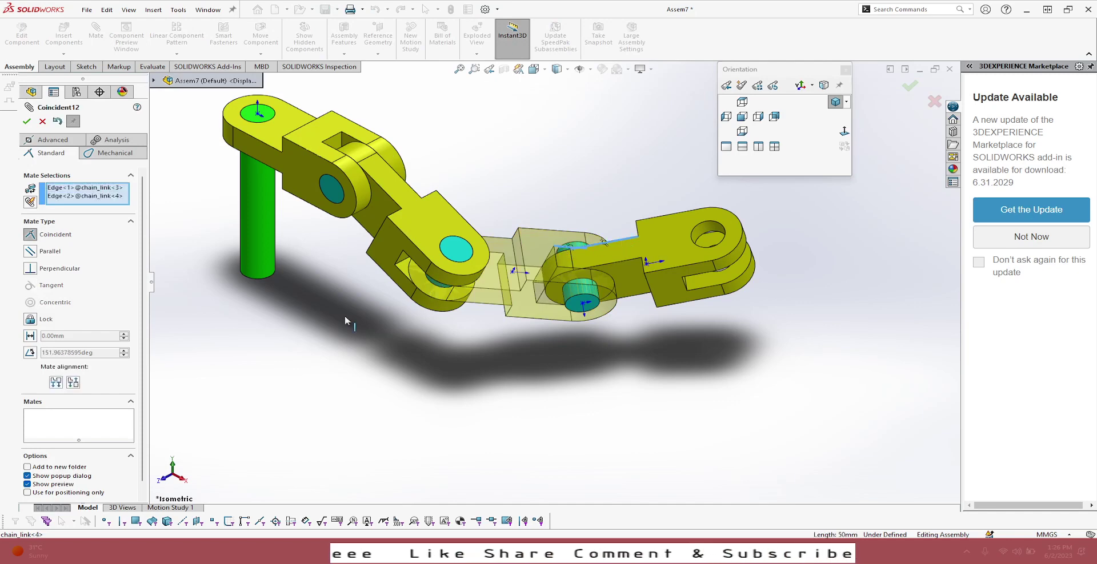
pyautogui.click(31, 353)
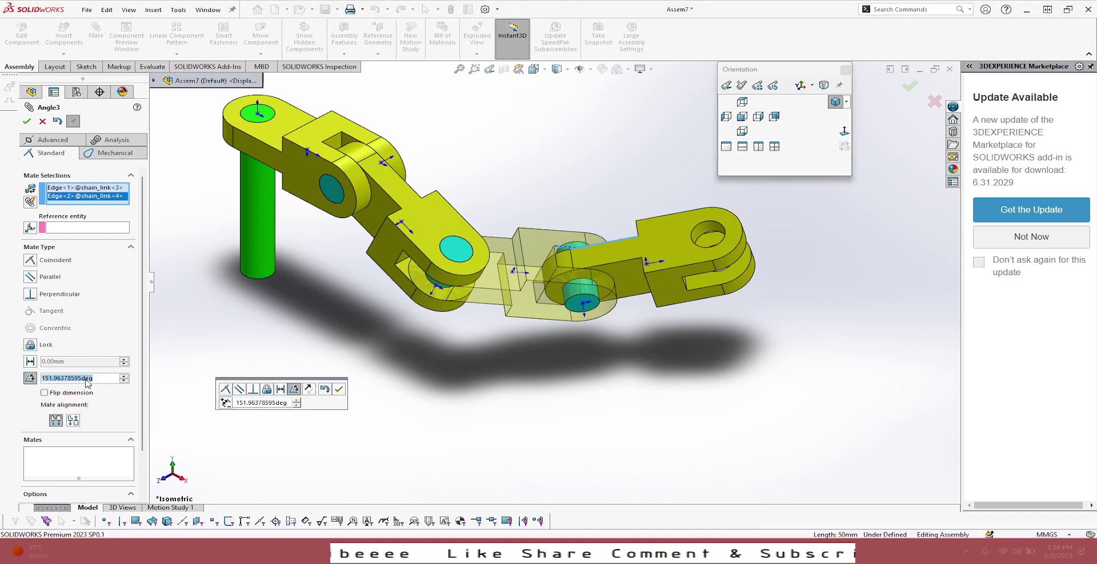
pyautogui.write('130')
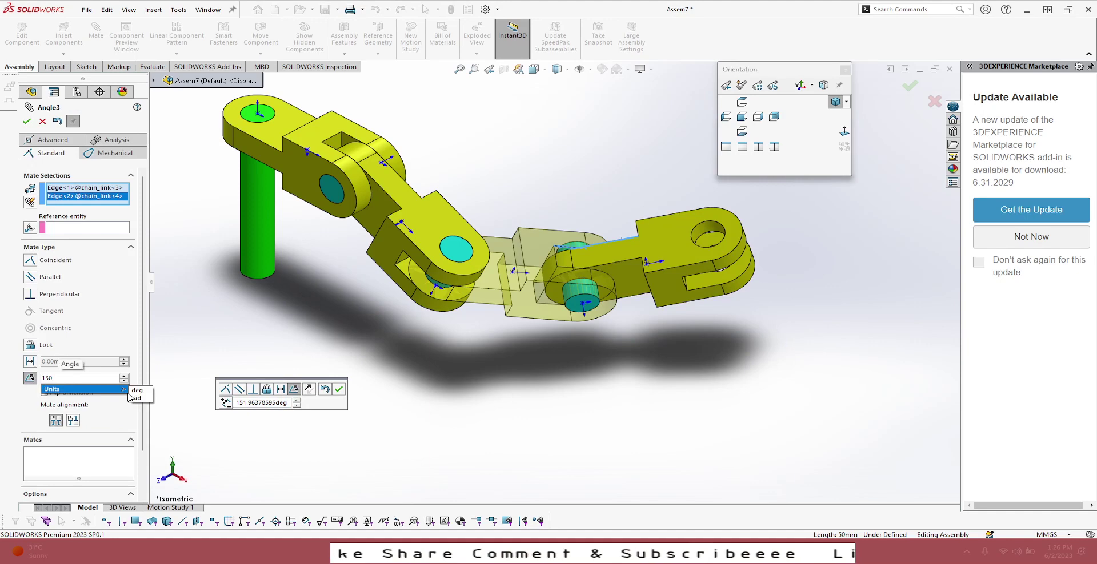
pyautogui.press('Return')
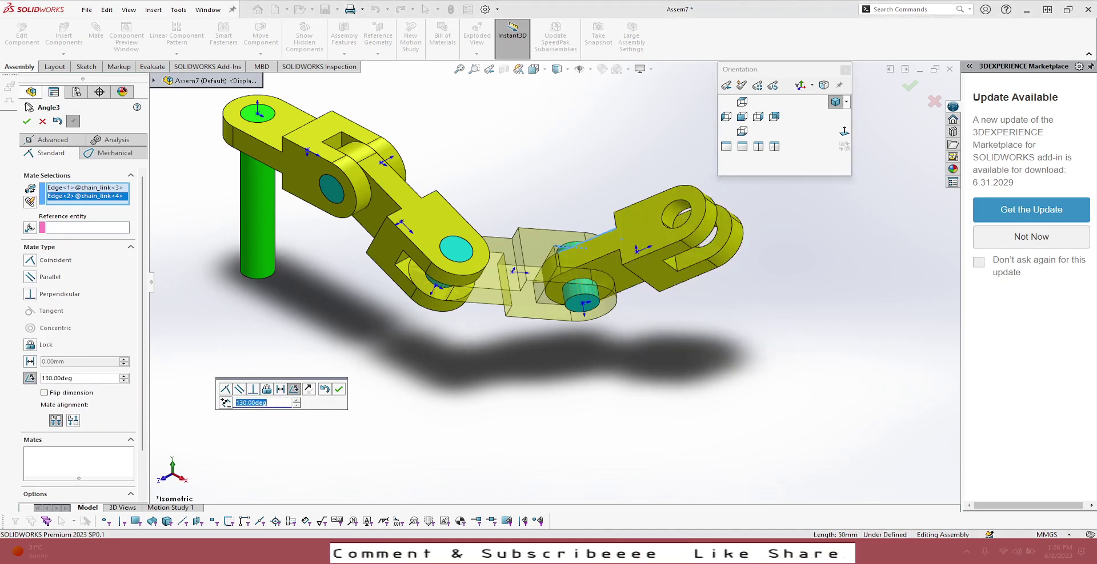
pyautogui.click(26, 122)
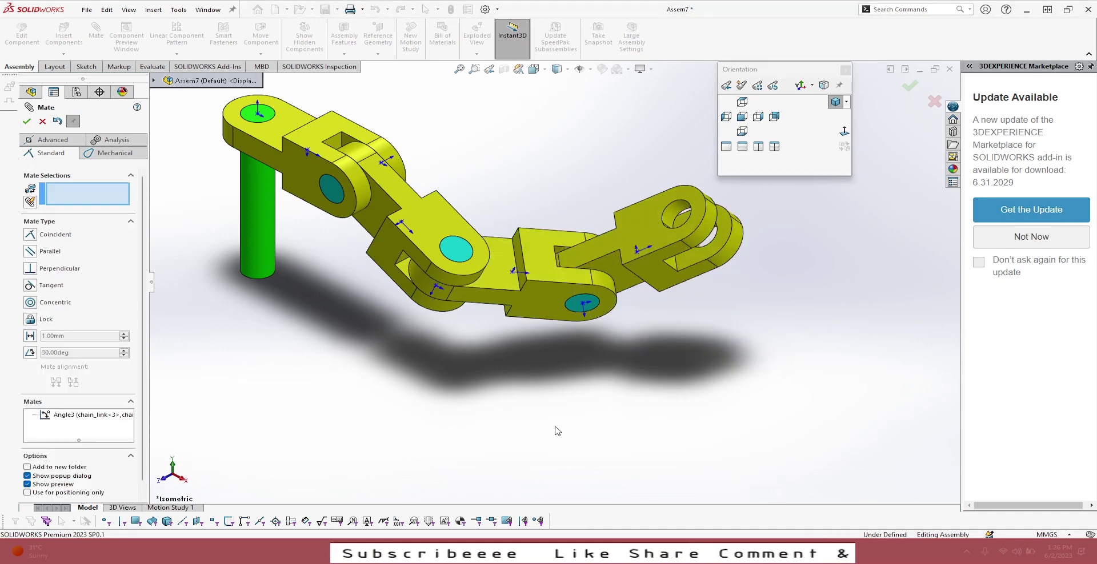
# Inspect the bent chain in isometric view and finish the mate
pyautogui.moveTo(612, 423)
pyautogui.mouseDown(button='middle')
pyautogui.moveTo(580, 386)
pyautogui.moveTo(590, 371)
pyautogui.mouseUp(button='middle')
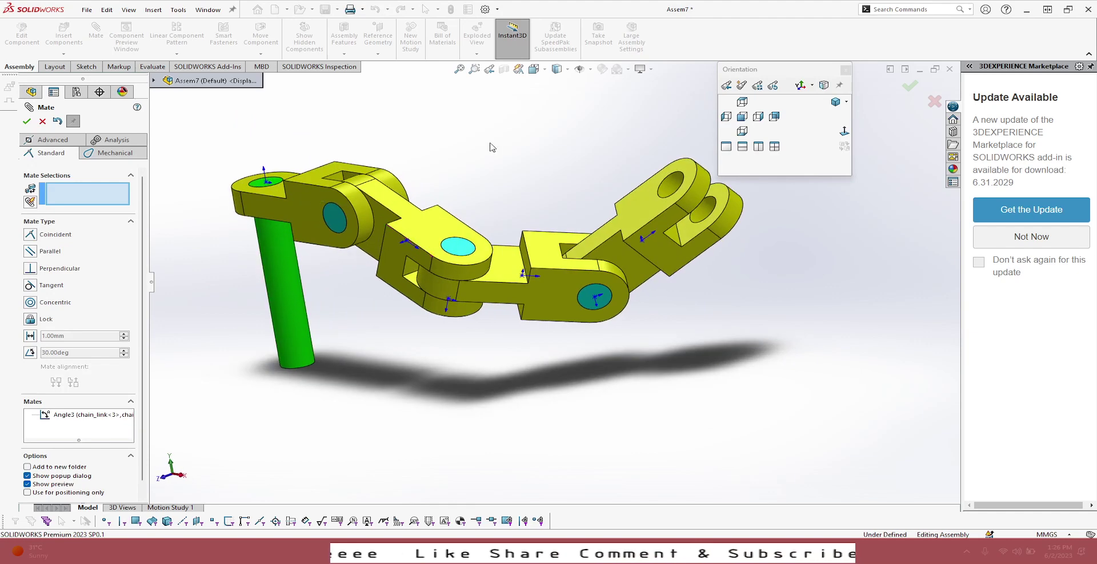
pyautogui.click(462, 76)
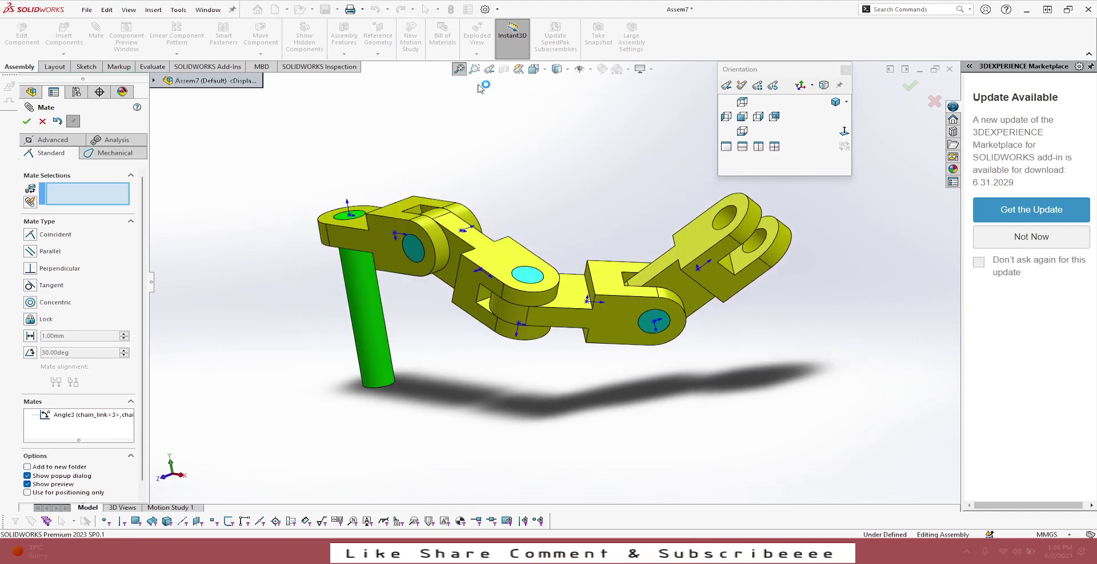
pyautogui.click(835, 103)
pyautogui.click(735, 427)
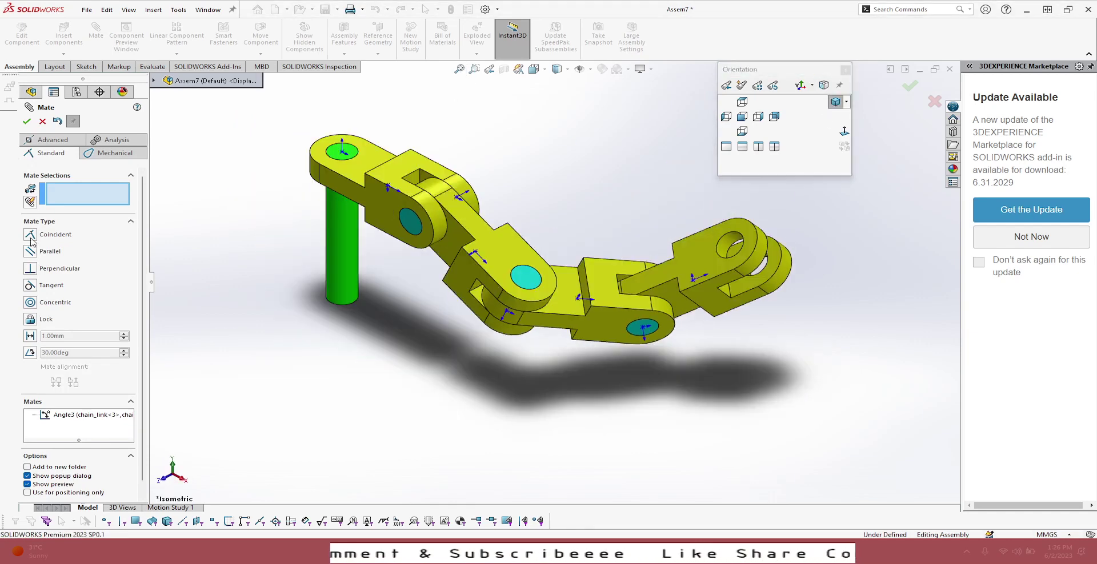
pyautogui.click(26, 122)
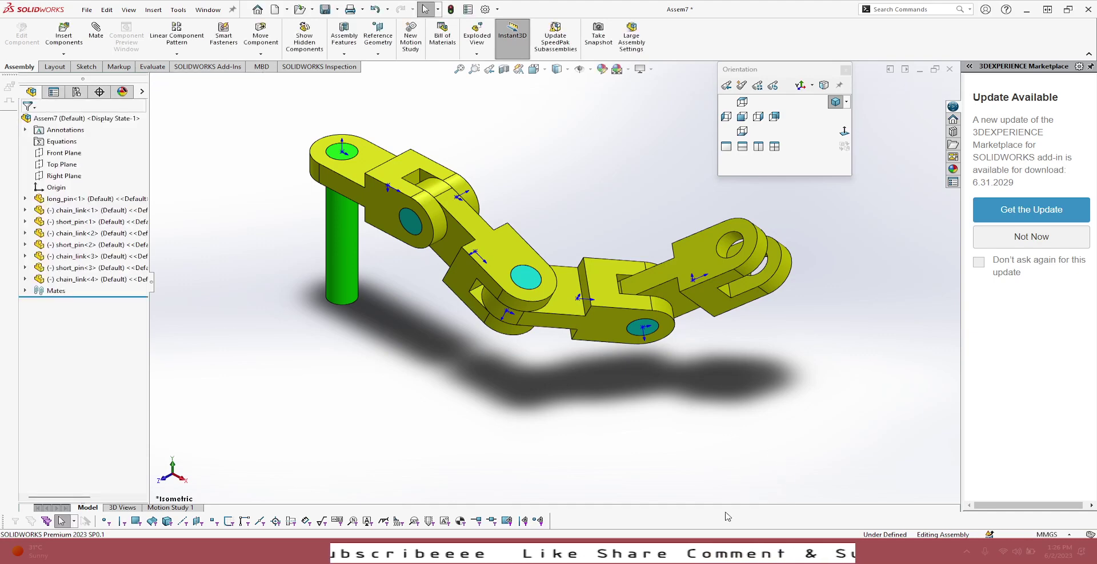
# Insert a second long pin, concentric and flush in chain_link<4>'s end hole
pyautogui.keyDown('ctrl'); pyautogui.moveTo(338, 239); pyautogui.dragTo(805, 366); pyautogui.keyUp('ctrl')
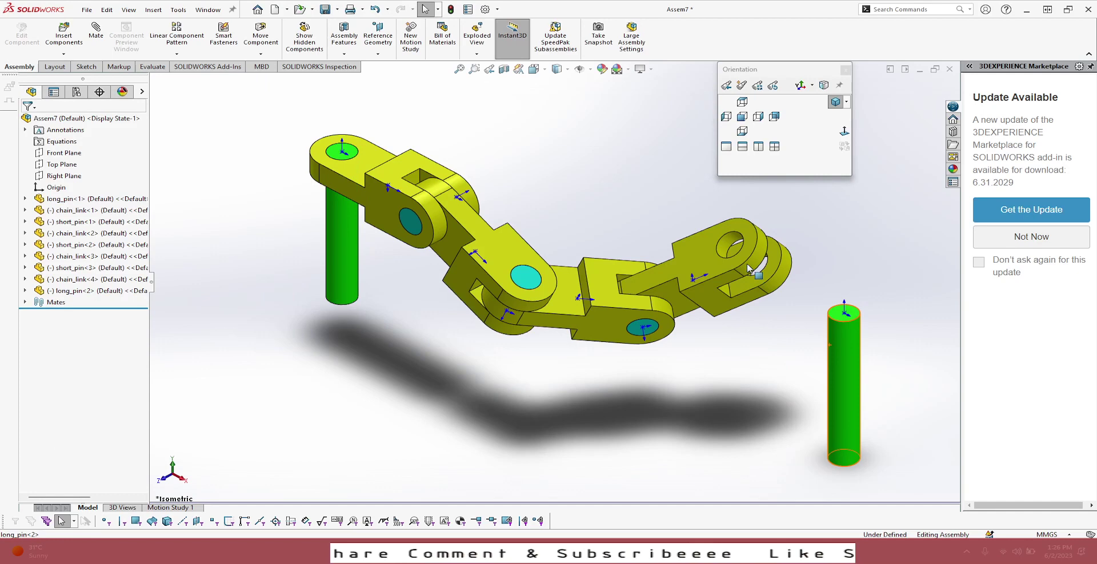
pyautogui.keyDown('ctrl'); pyautogui.click(729, 235); pyautogui.keyUp('ctrl')
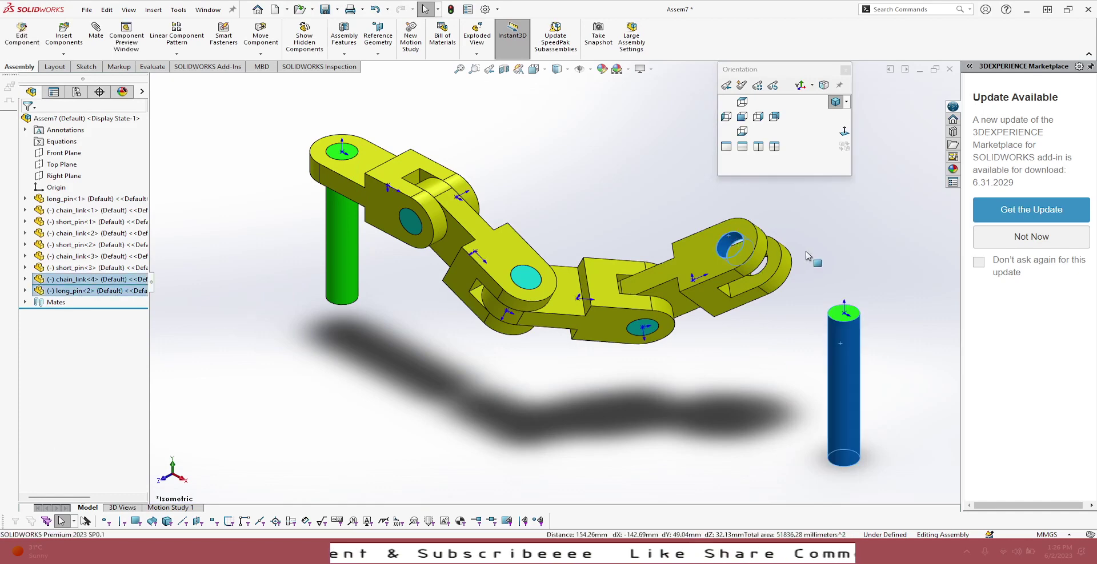
pyautogui.click(802, 227)
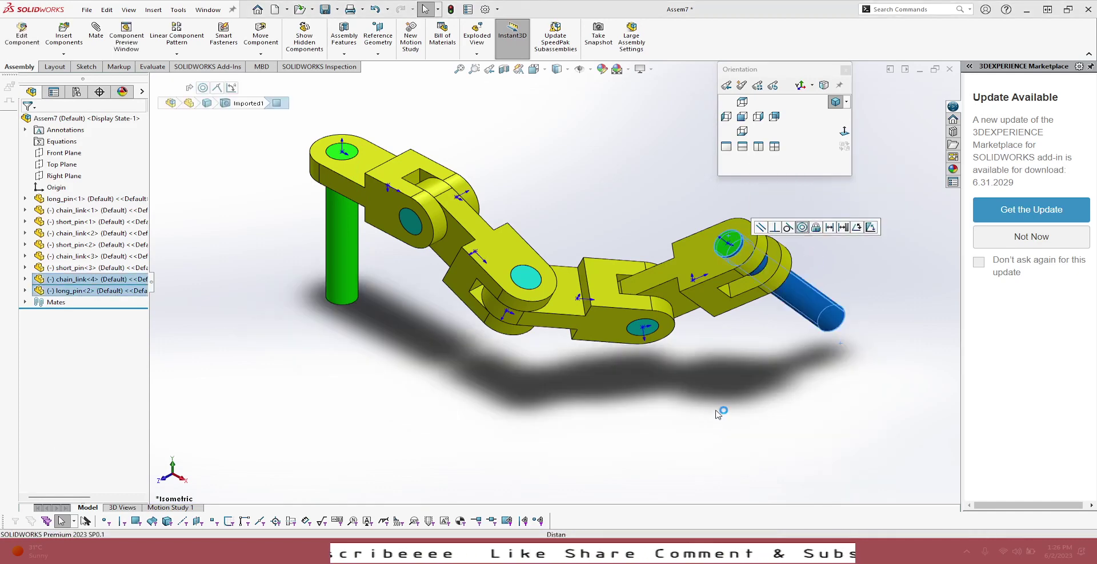
pyautogui.click(700, 259)
pyautogui.keyDown('ctrl'); pyautogui.click(712, 239); pyautogui.keyUp('ctrl')
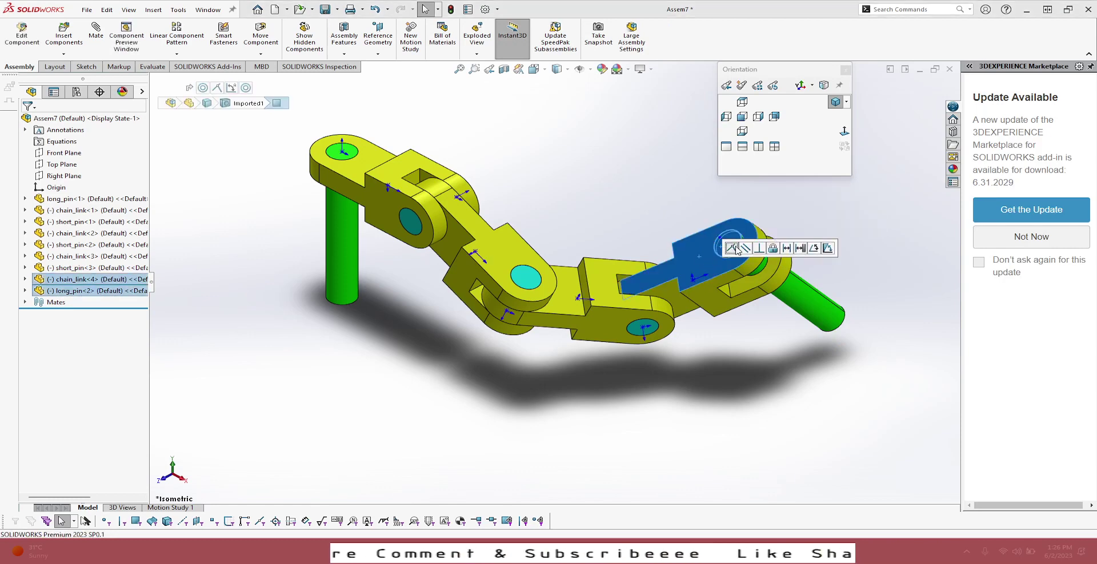
pyautogui.click(662, 427)
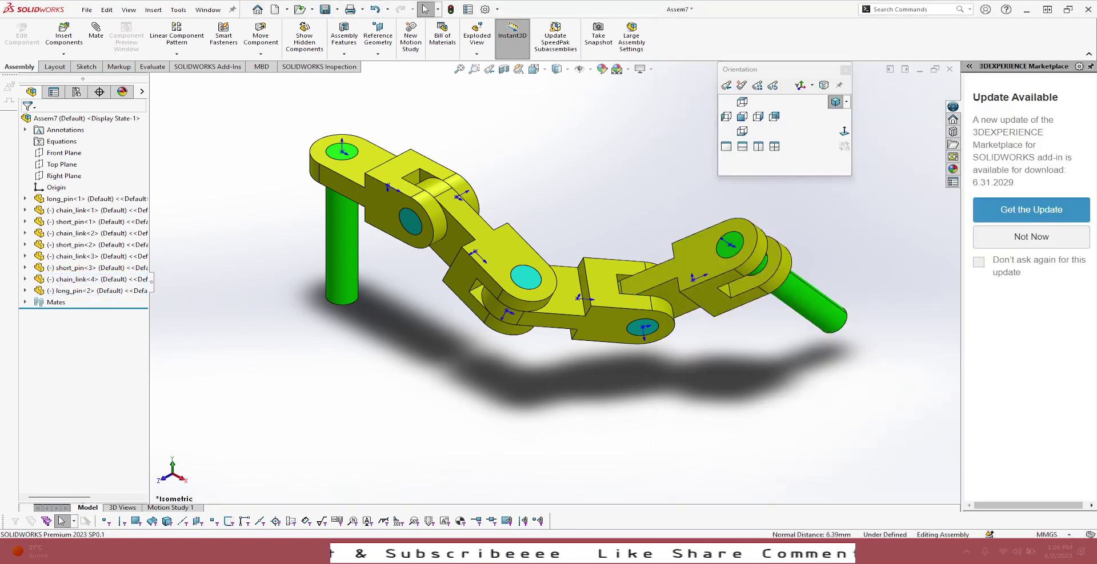
pyautogui.hotkey('alt', 'Tab')
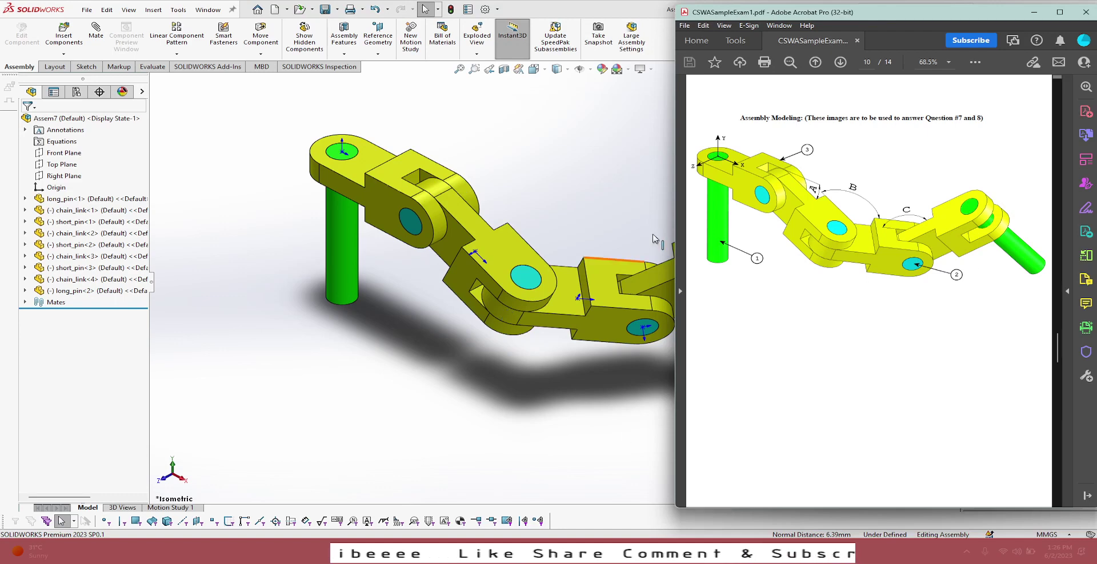
# Move the PDF aside and zoom the assembly to fit the chain
pyautogui.moveTo(910, 12); pyautogui.dragTo(1008, 20)
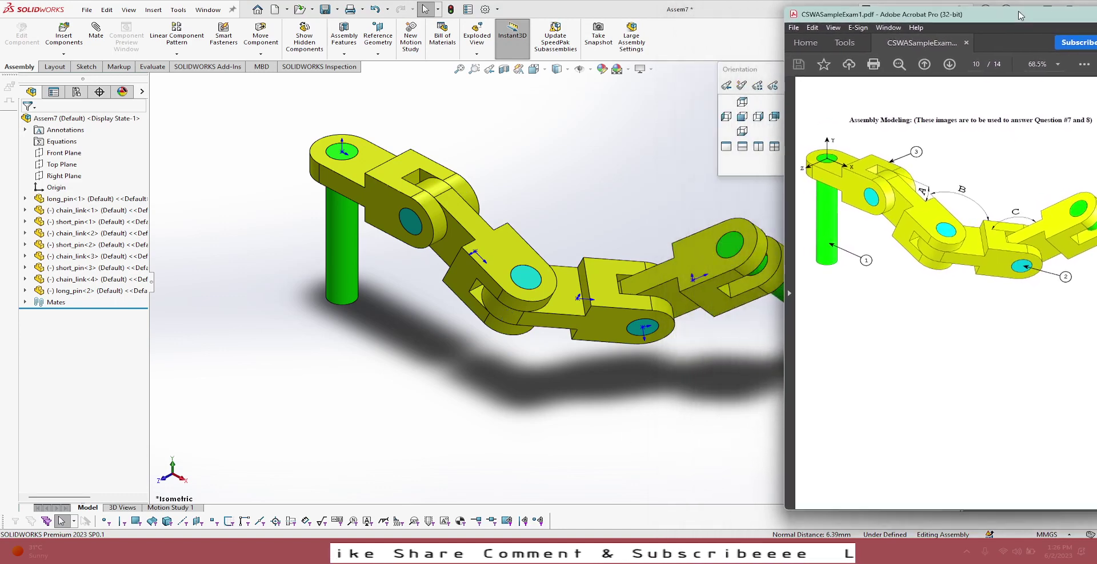
pyautogui.click(518, 144)
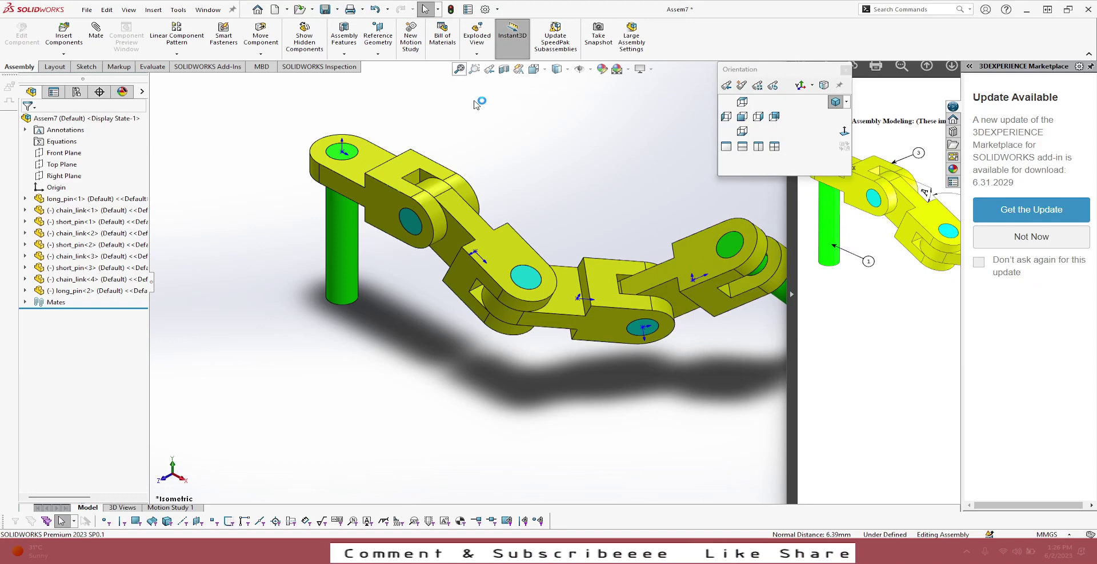
pyautogui.press('f')
pyautogui.scroll(-1, 577, 195)
pyautogui.scroll(-2, 514, 166)
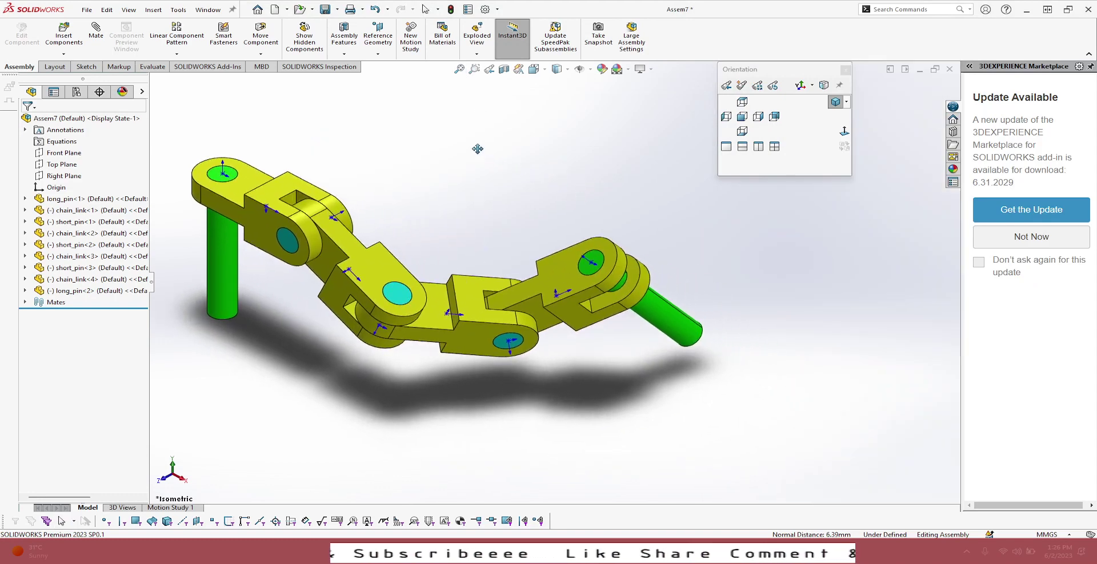
pyautogui.scroll(-2, 571, 188)
pyautogui.scroll(1, 519, 279)
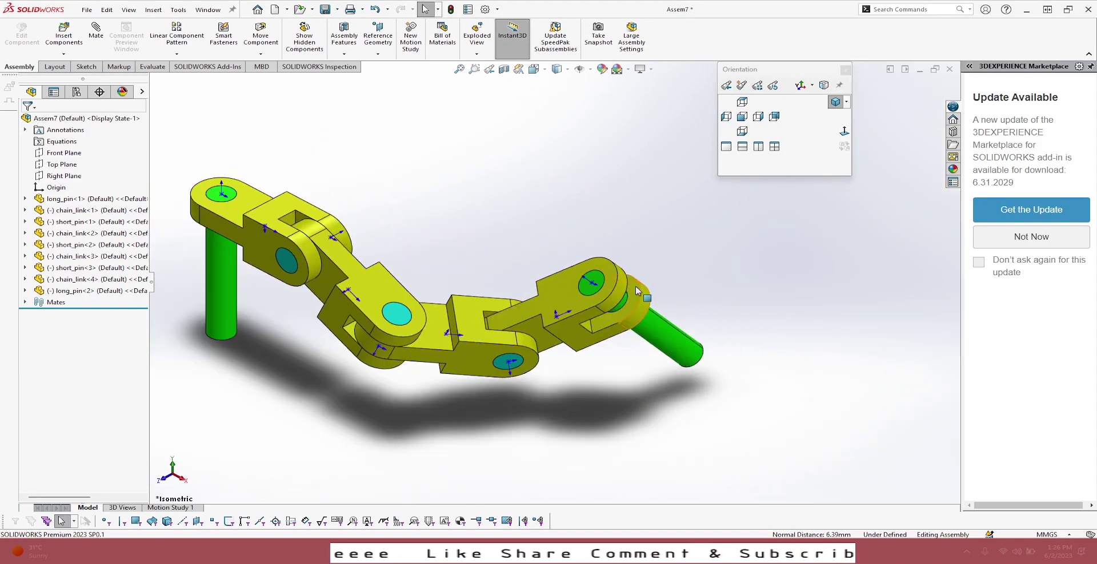
pyautogui.scroll(1, 445, 152)
pyautogui.scroll(1, 411, 147)
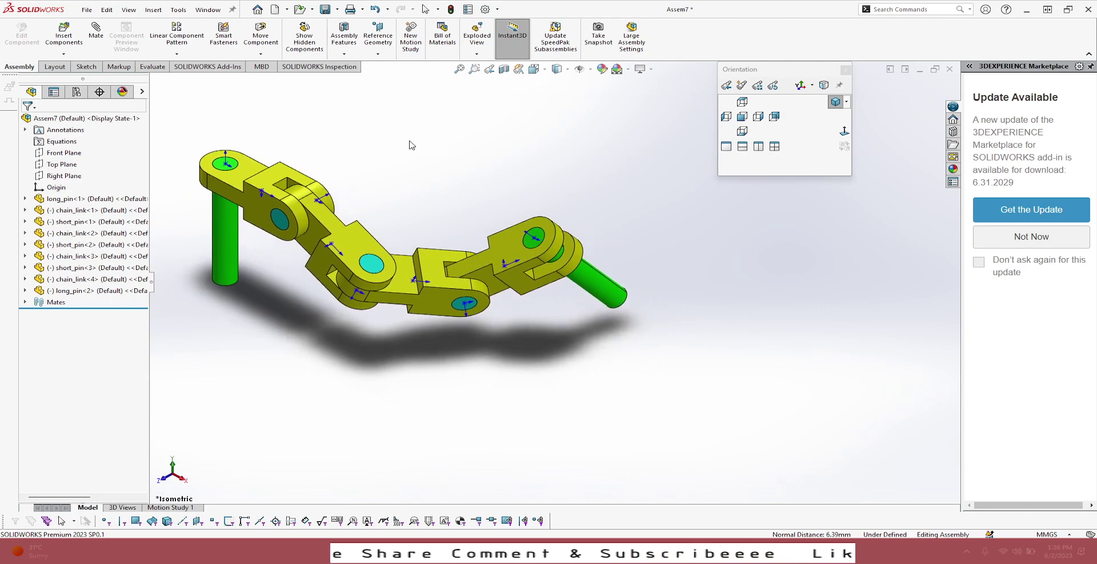
# Position the exam image beside the model and refit the whole assembly
pyautogui.hotkey('alt', 'Tab')
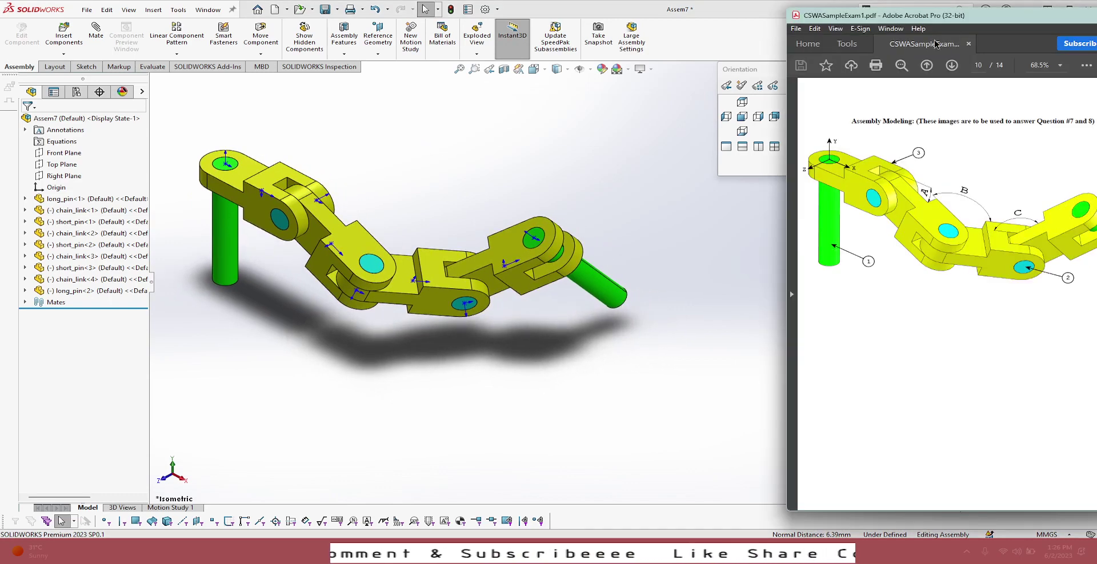
pyautogui.moveTo(948, 18); pyautogui.dragTo(810, 11)
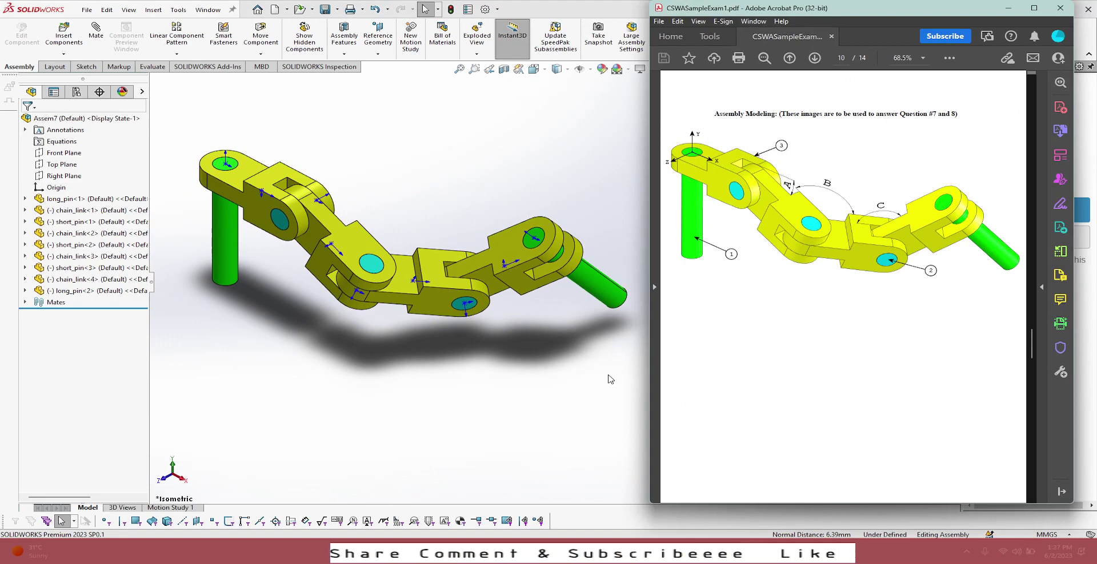
pyautogui.click(557, 405)
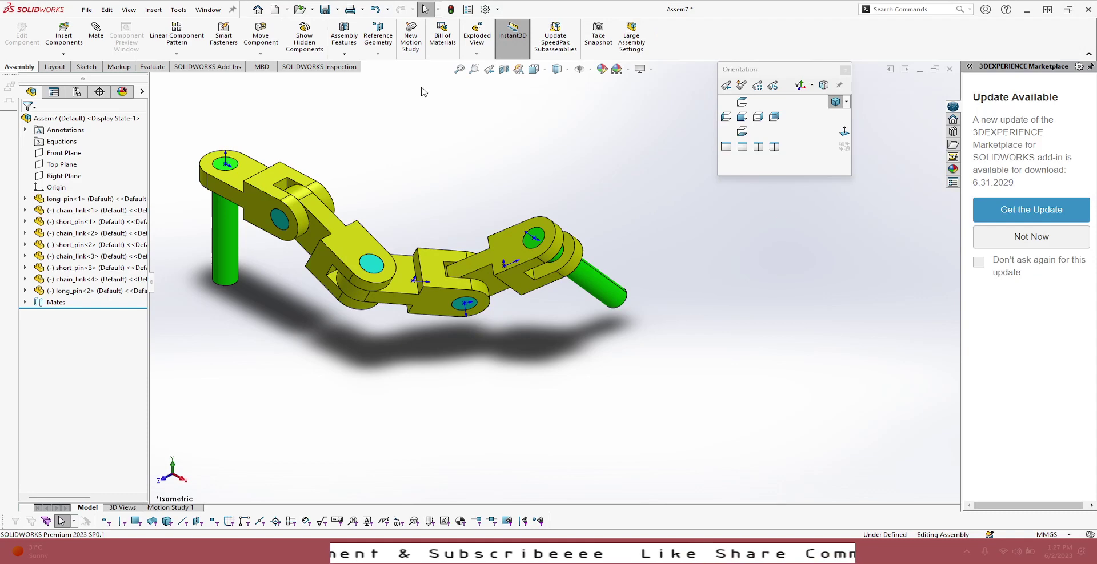
pyautogui.click(455, 73)
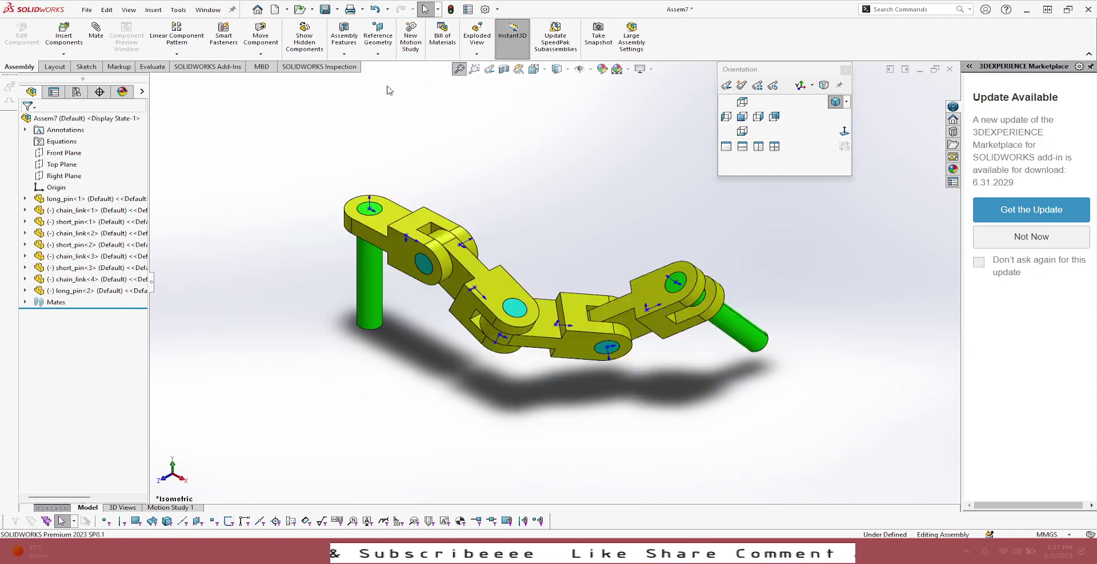
# Confirm Mass Properties centre of mass X 348.66, Y -88.48, Z -91.40 matches answer 7
pyautogui.click(153, 66)
pyautogui.click(223, 34)
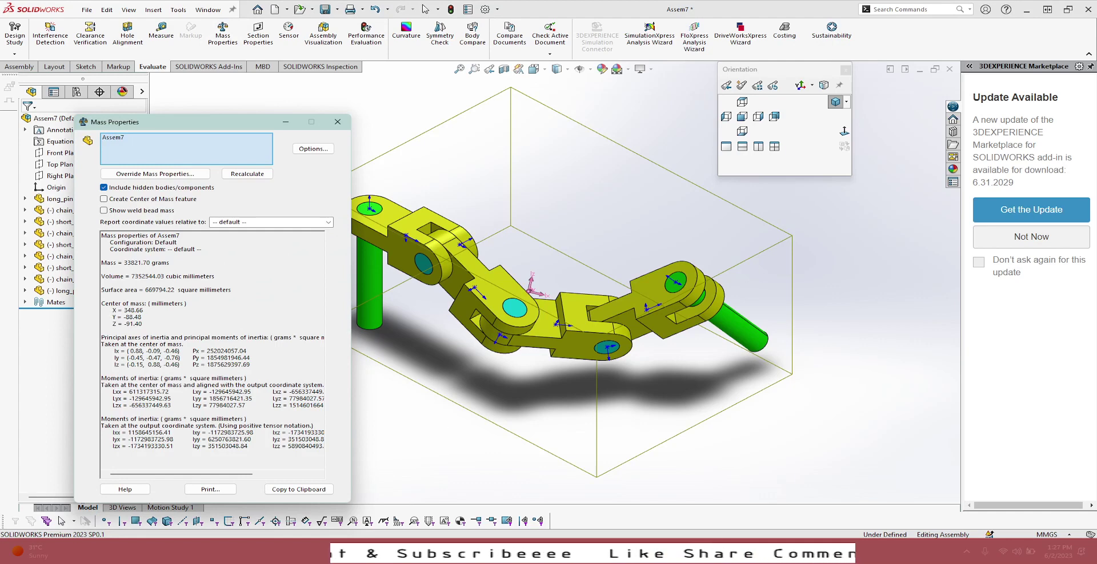
pyautogui.click(751, 494)
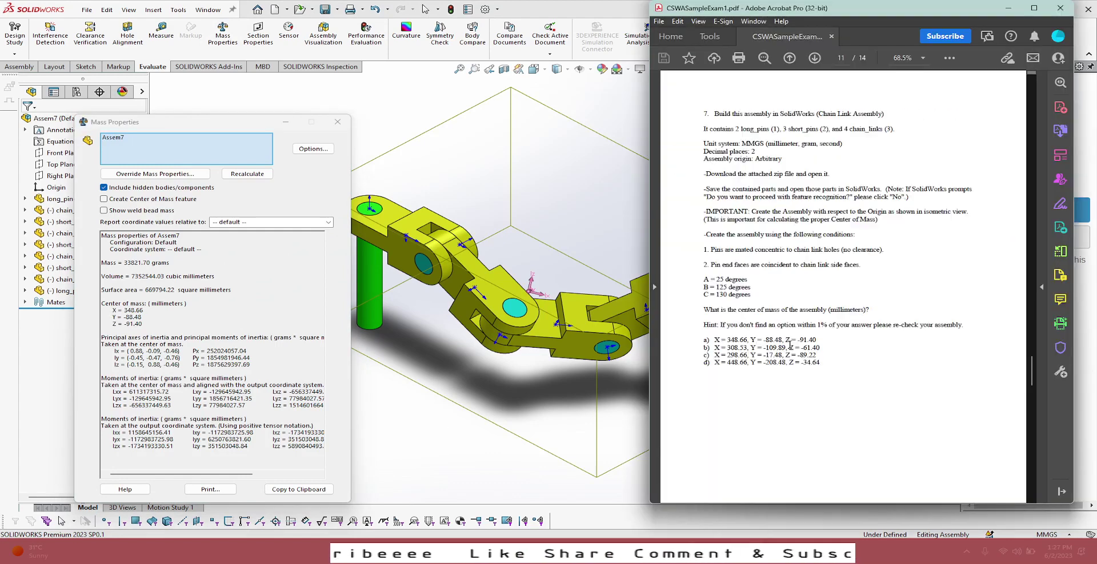
pyautogui.scroll(-1, 790, 344)
pyautogui.scroll(-1, 790, 346)
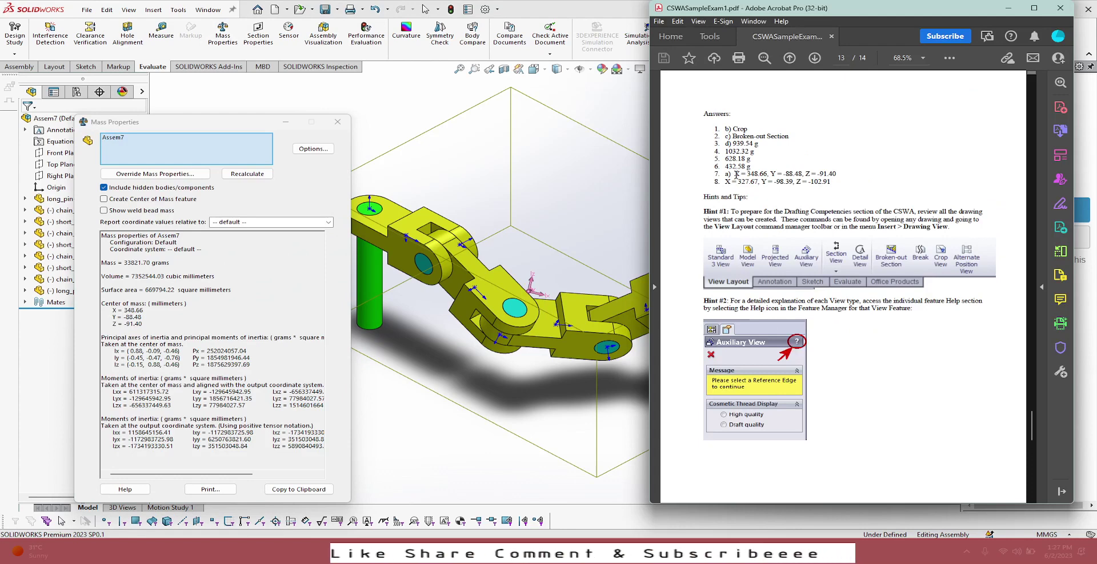
pyautogui.moveTo(735, 174); pyautogui.dragTo(839, 171)
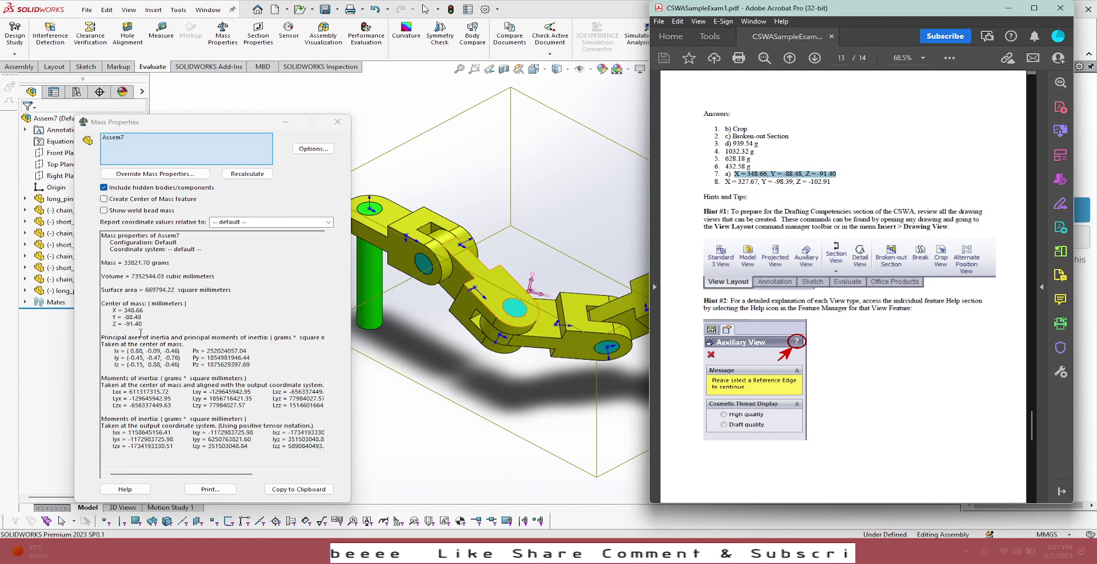
pyautogui.click(338, 122)
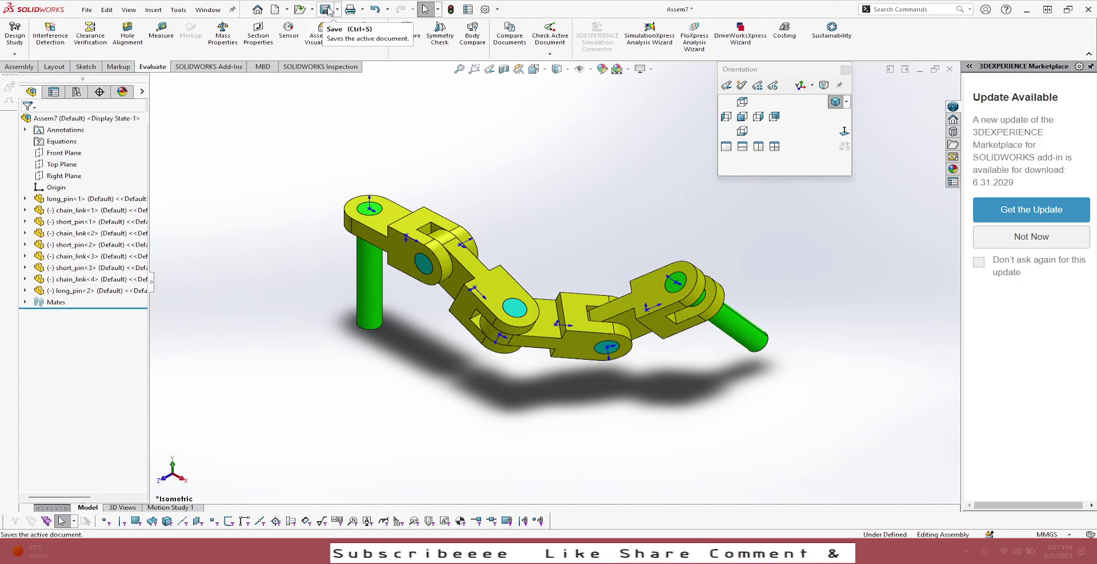
# Save all parts and name the assembly CHAIN in the OBS folder
pyautogui.click(325, 9)
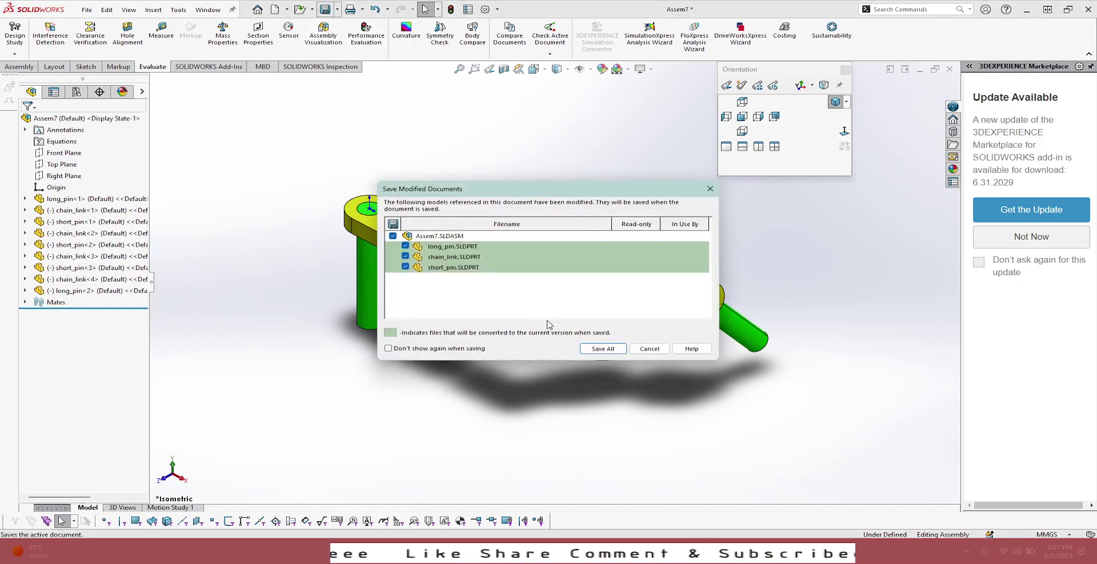
pyautogui.click(605, 349)
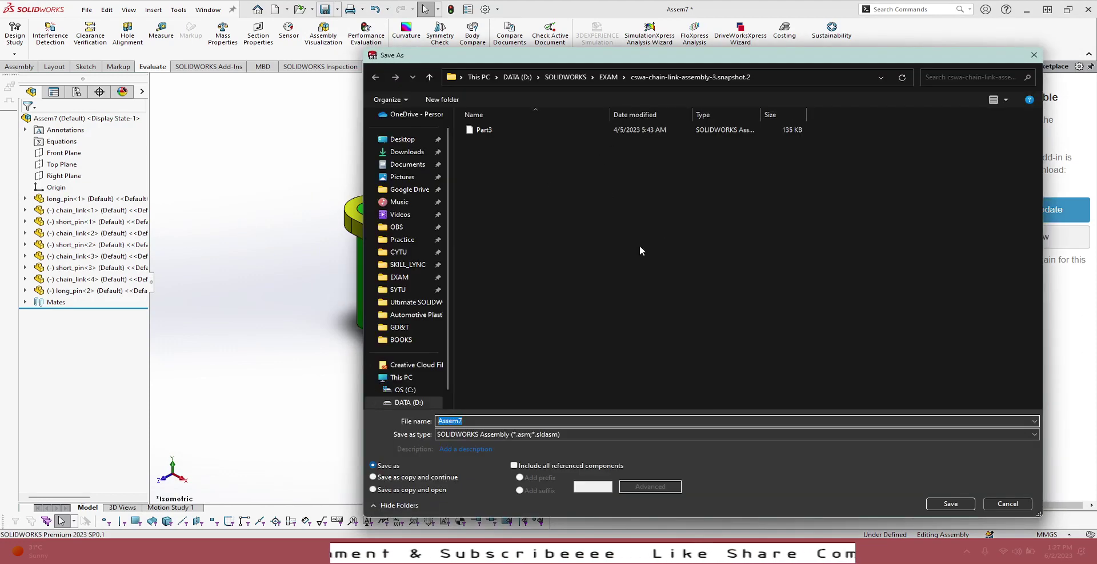
pyautogui.moveTo(403, 240)
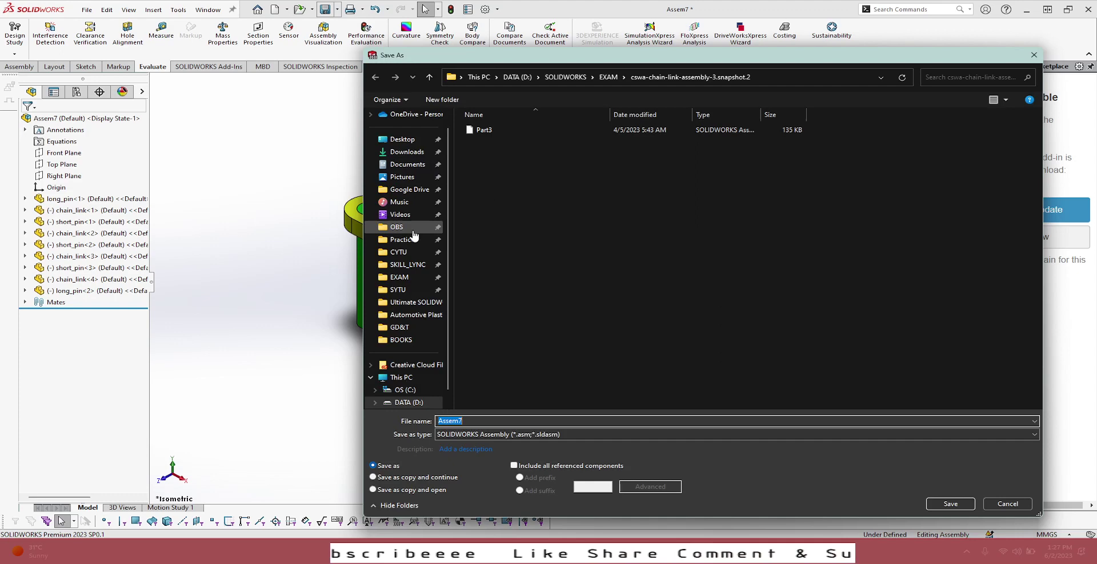
pyautogui.click(414, 235)
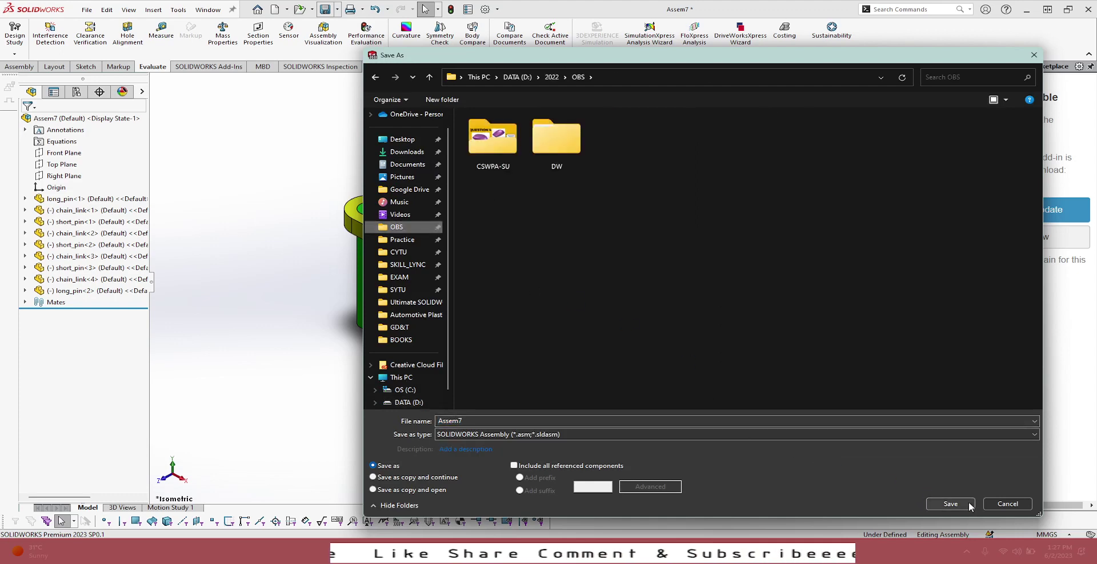
pyautogui.doubleClick(533, 421)
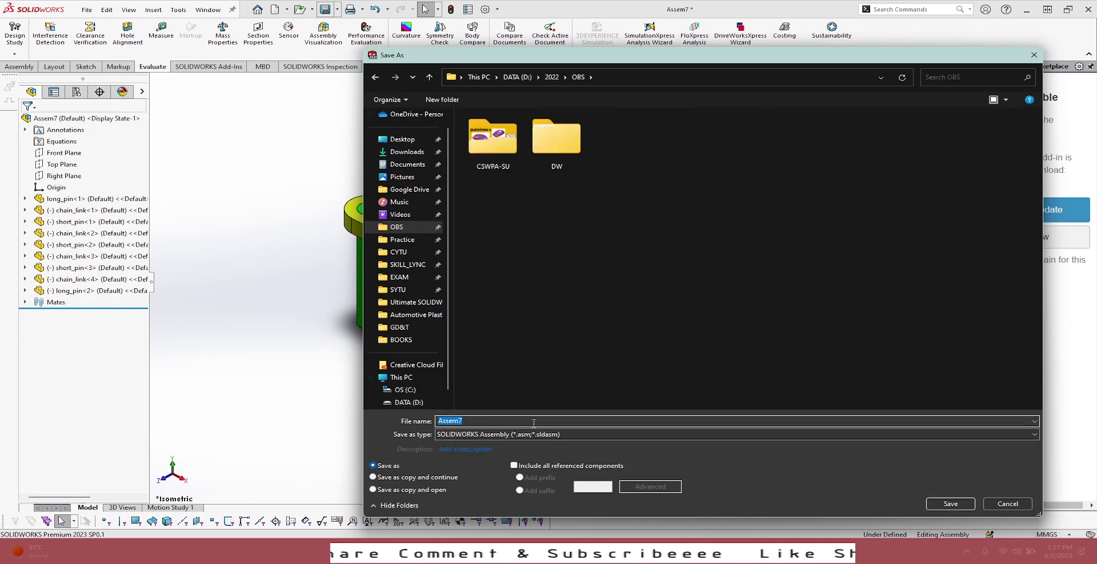
pyautogui.write('CHAIN_LINK')
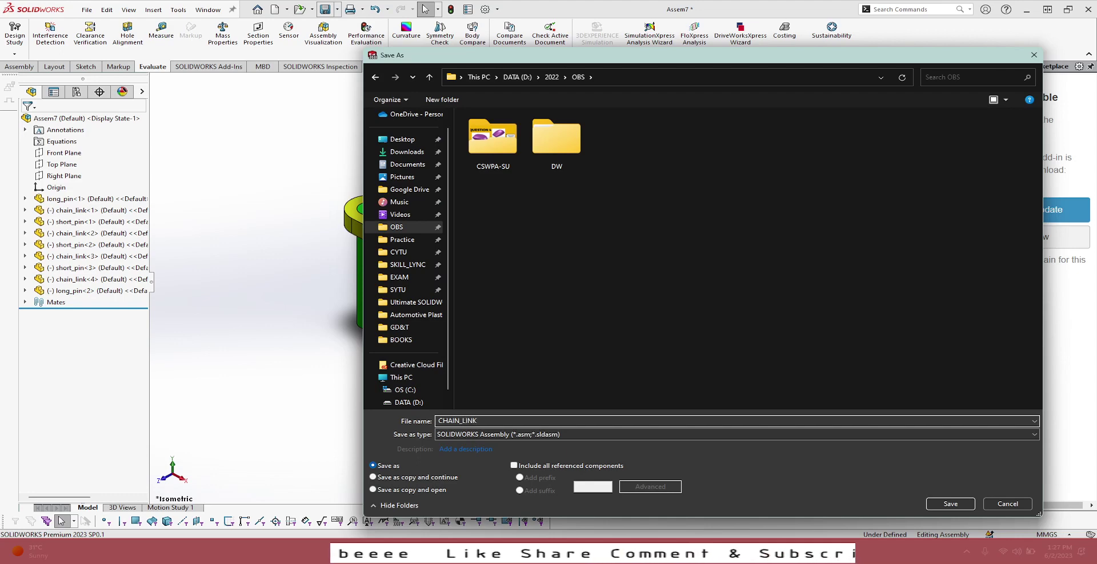
pyautogui.press('Return')
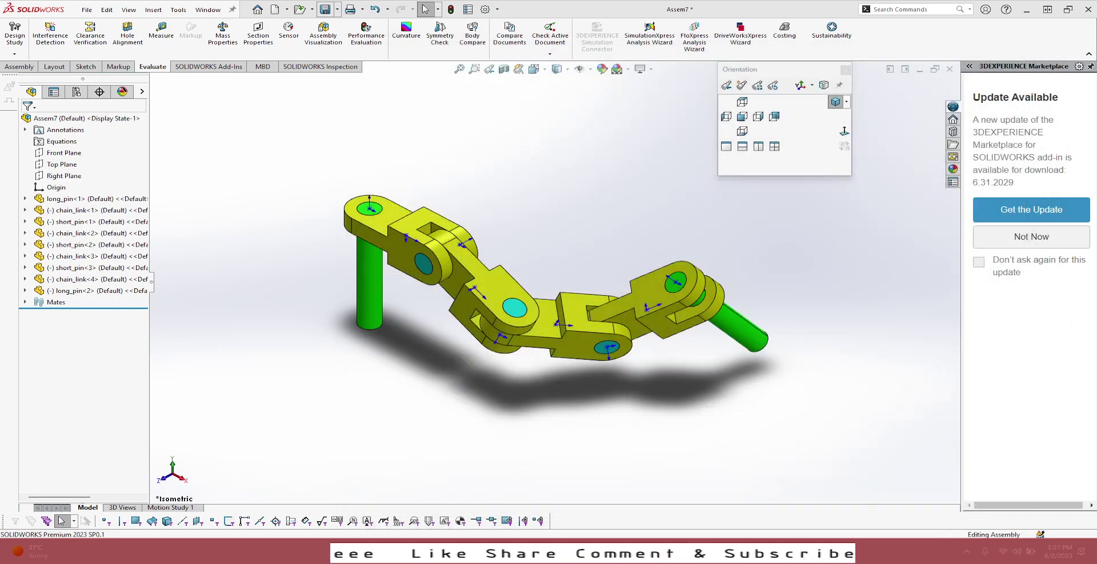